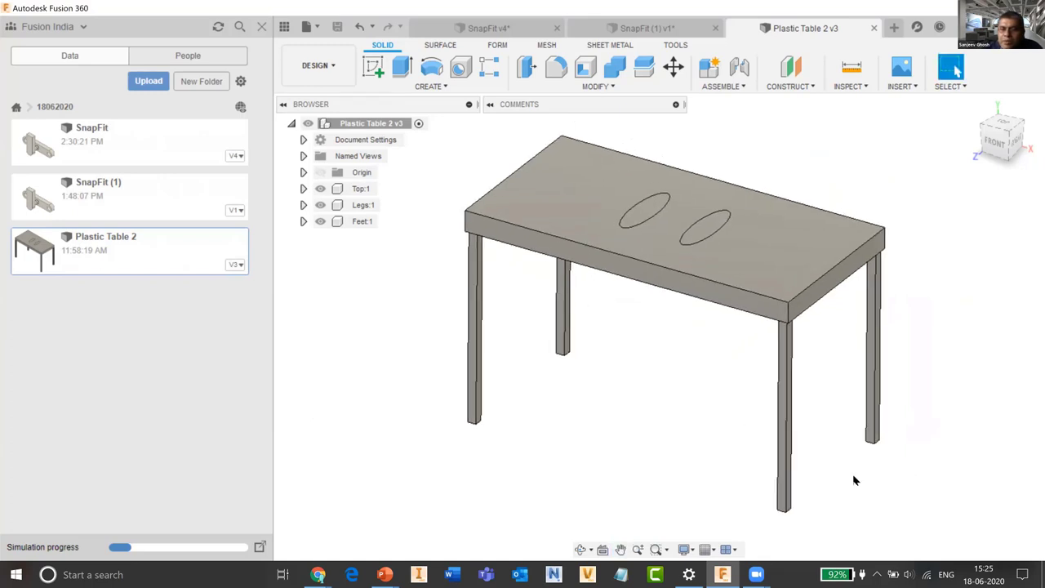
mouse_move(857, 474)
middle_mouse_down("shift")
mouse_move(871, 455)
mouse_move(864, 415)
mouse_move(845, 458)
mouse_move(864, 479)
mouse_move(850, 481)
middle_mouse_up("shift")
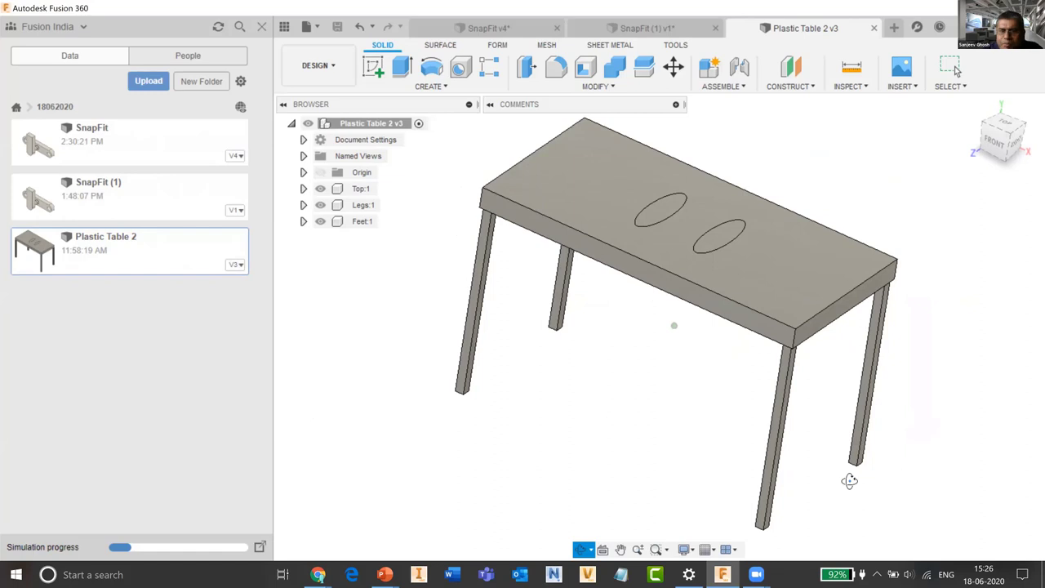
mouse_move(849, 481)
middle_mouse_down("shift")
mouse_move(868, 479)
mouse_move(849, 478)
mouse_move(859, 474)
middle_mouse_up("shift")
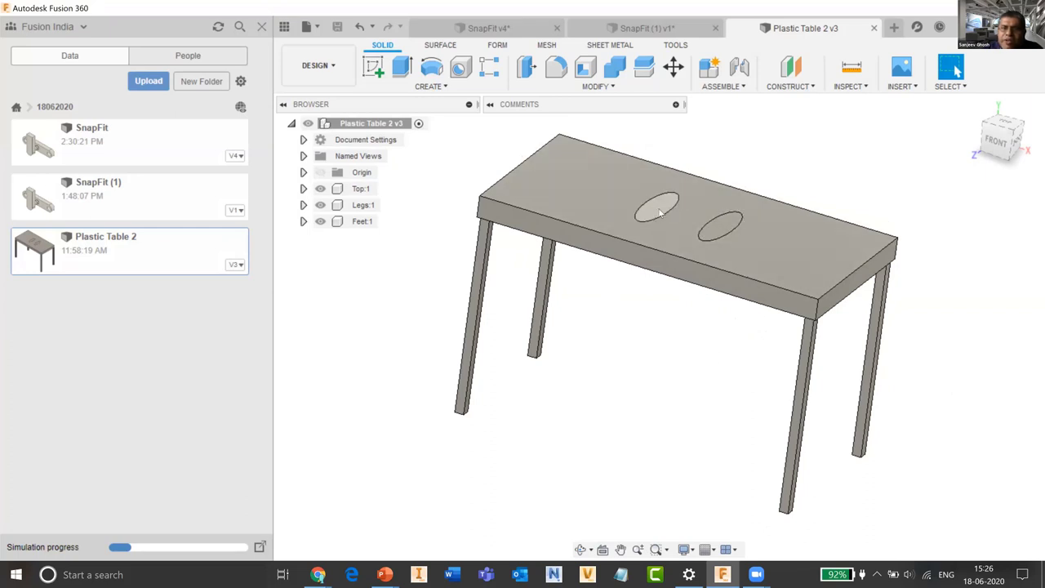
left_click(729, 223)
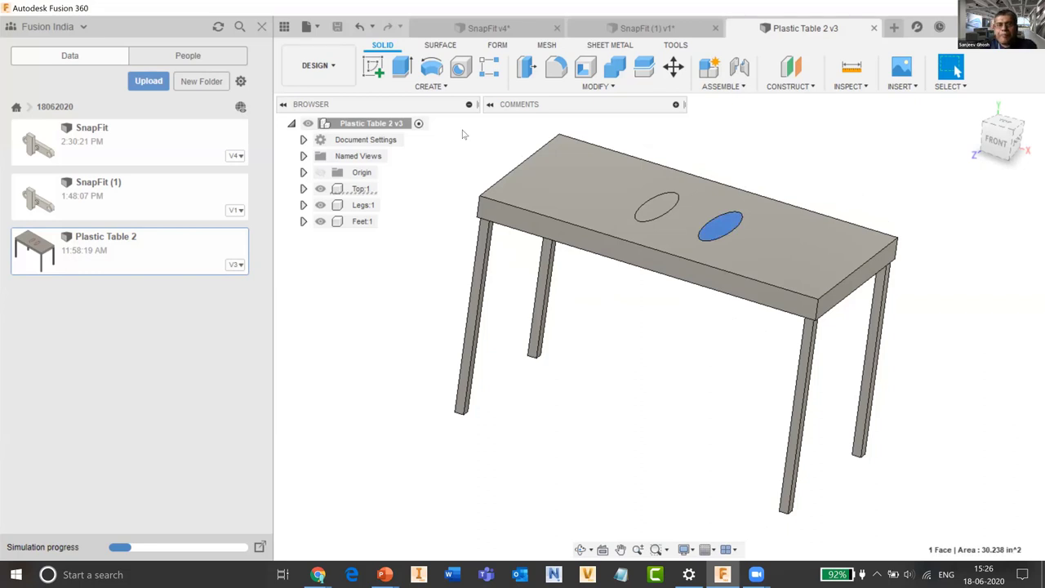
left_click(856, 204)
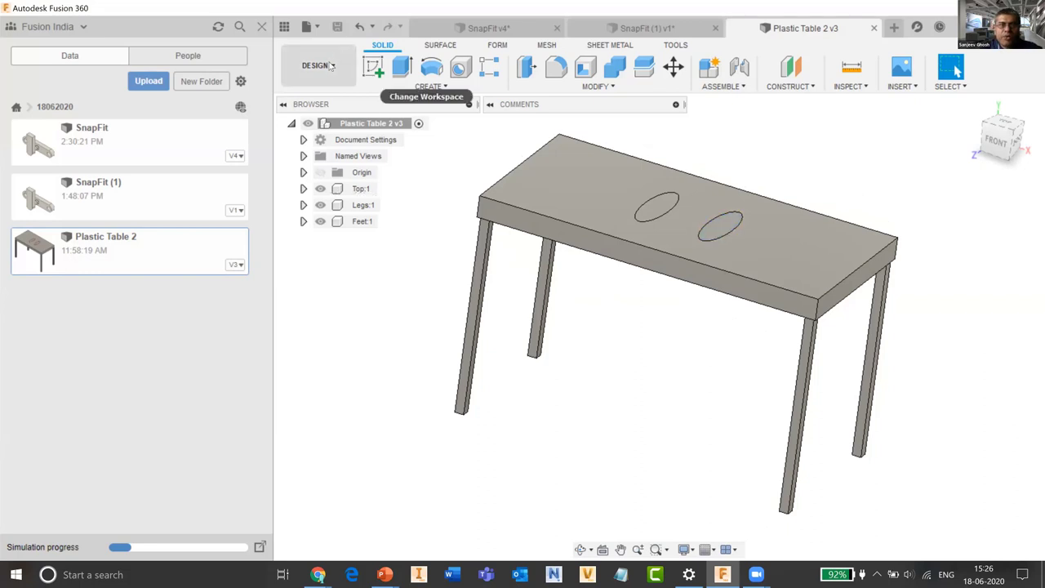
Turn on design history capture for the Plastic Table 2 root component.
left_click(330, 65)
left_click(370, 123)
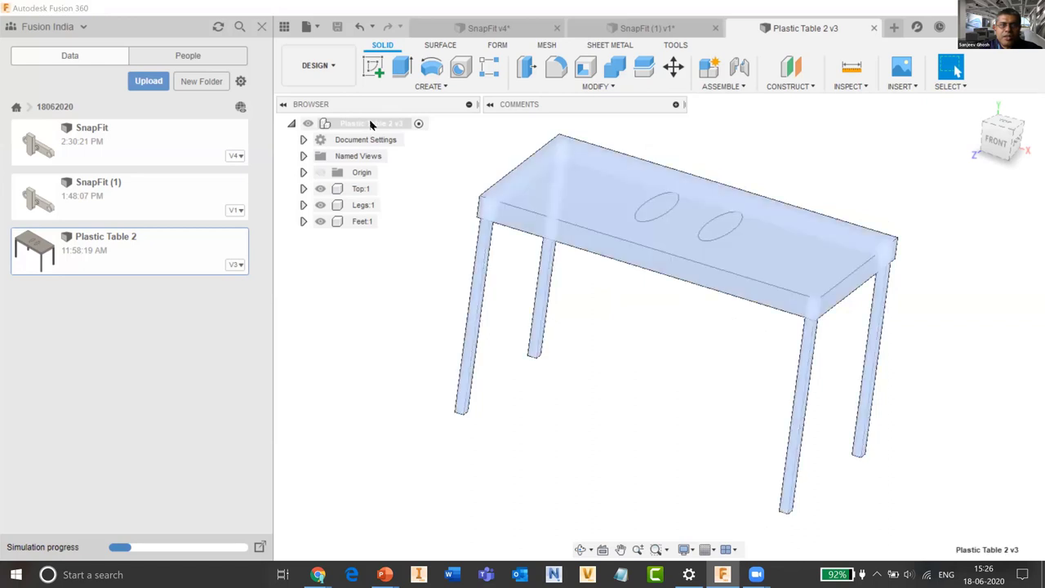
right_click(370, 123)
left_click(420, 404)
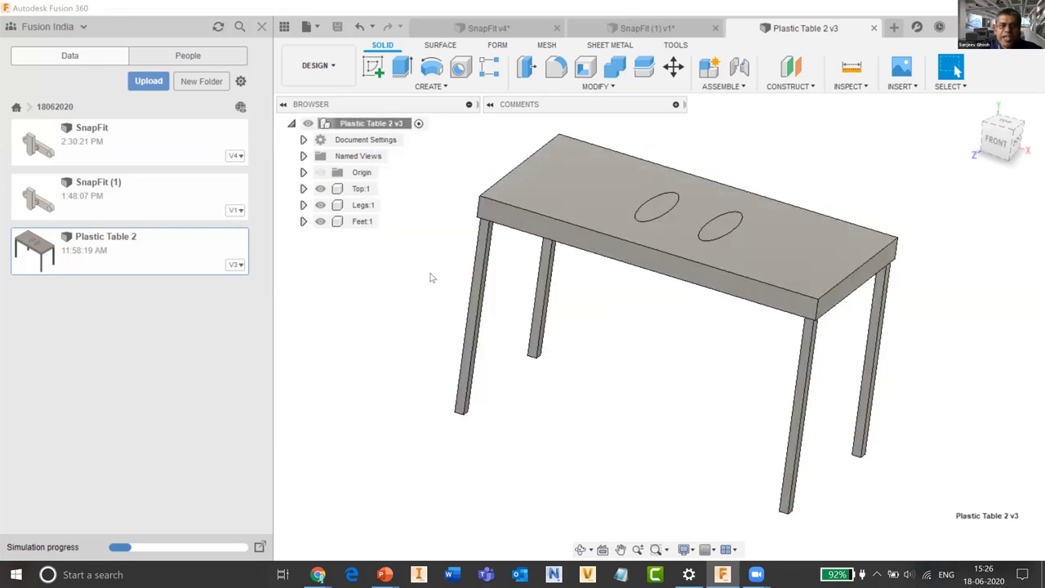
Delete the two elliptical split faces from the upper surface of the tabletop.
left_click(667, 220)
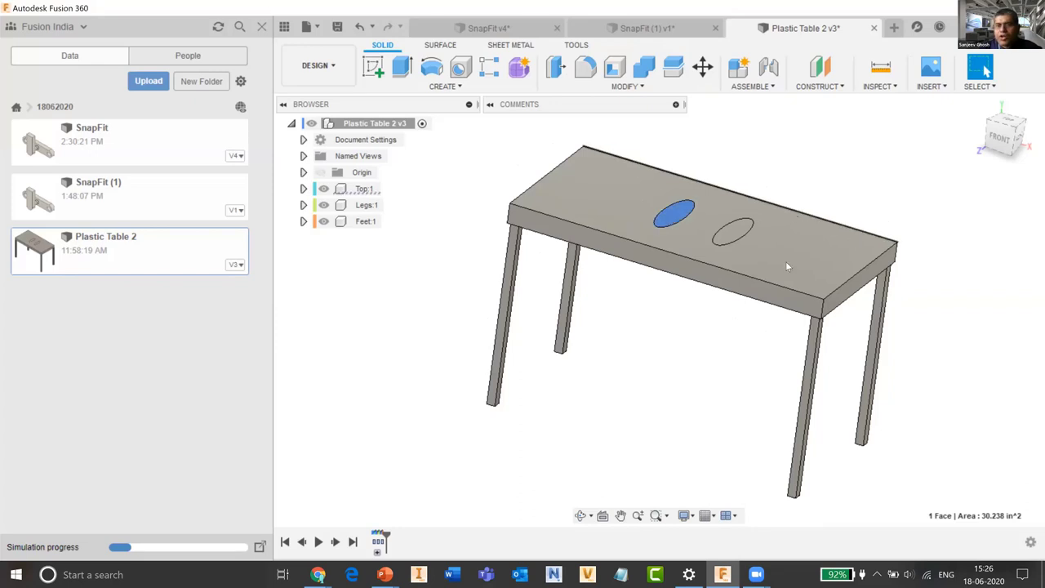
key("Delete")
left_click(732, 232)
key("Delete")
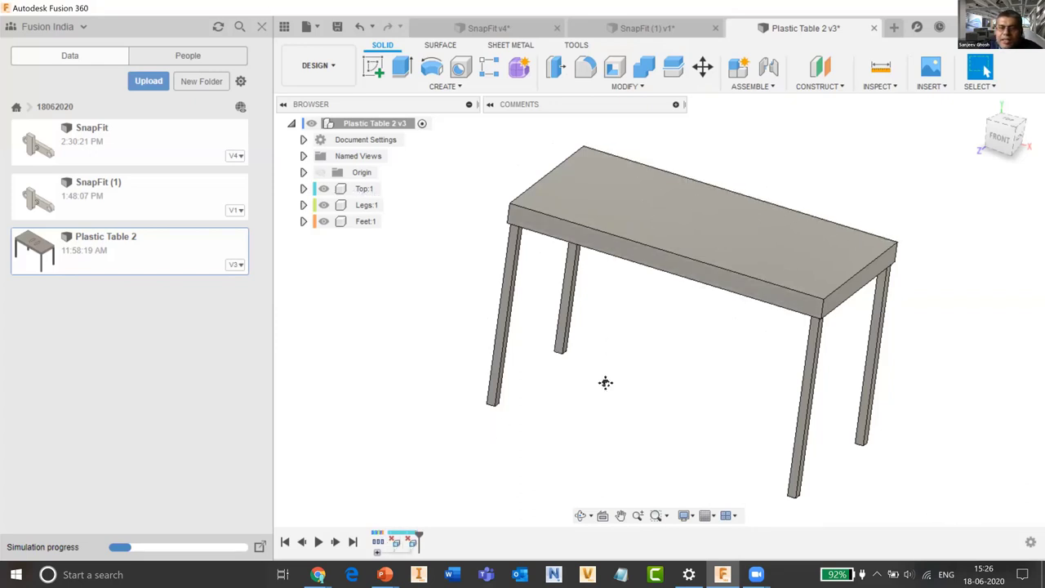
middle_click_drag(604, 380, 666, 402, "shift")
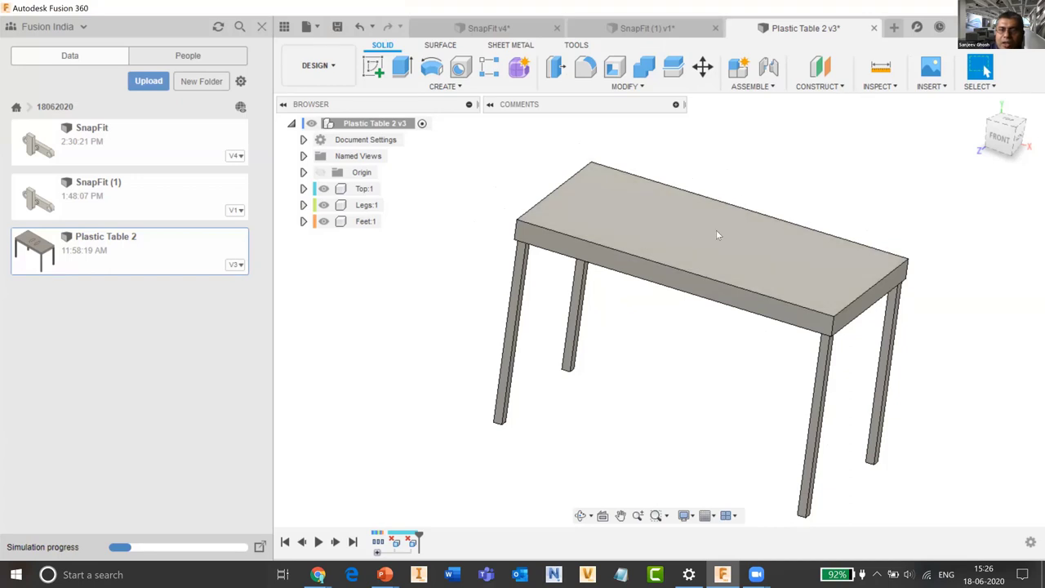
scroll(716, 234, "up", 2)
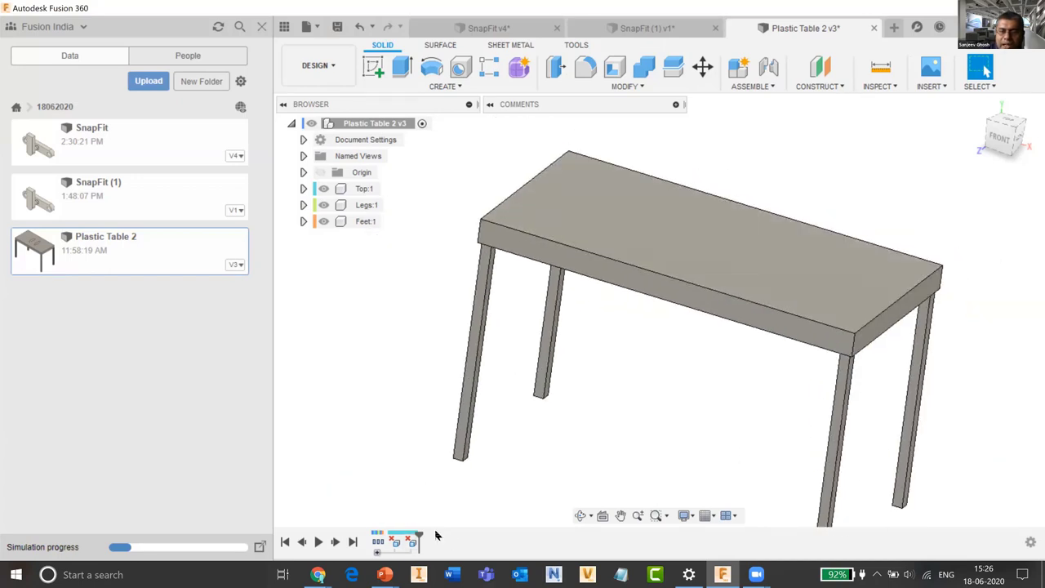
mouse_move(421, 536)
left_mouse_down()
mouse_move(378, 537)
mouse_move(420, 536)
left_mouse_up()
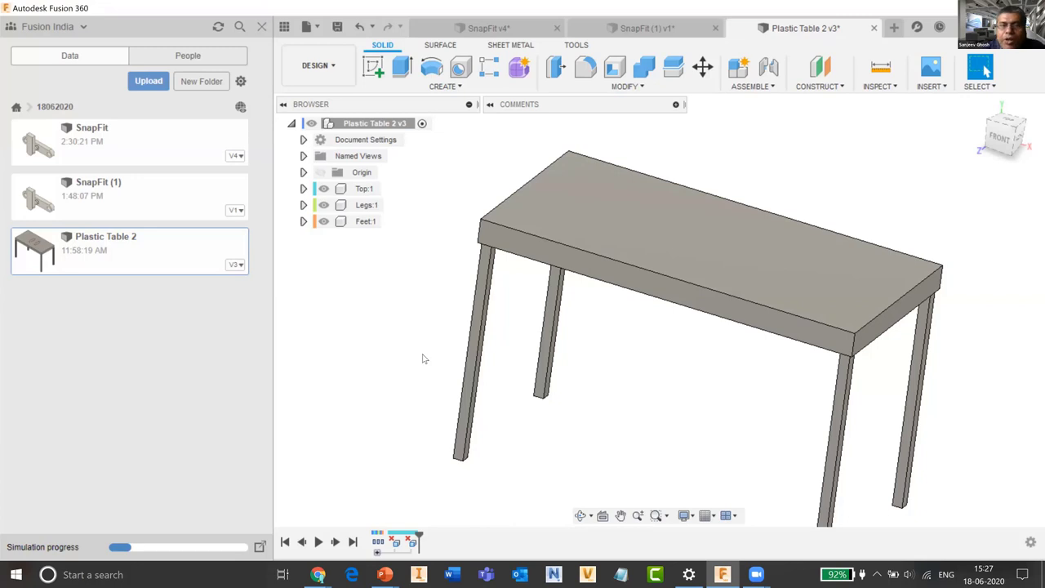
middle_click_drag(807, 208, 701, 323)
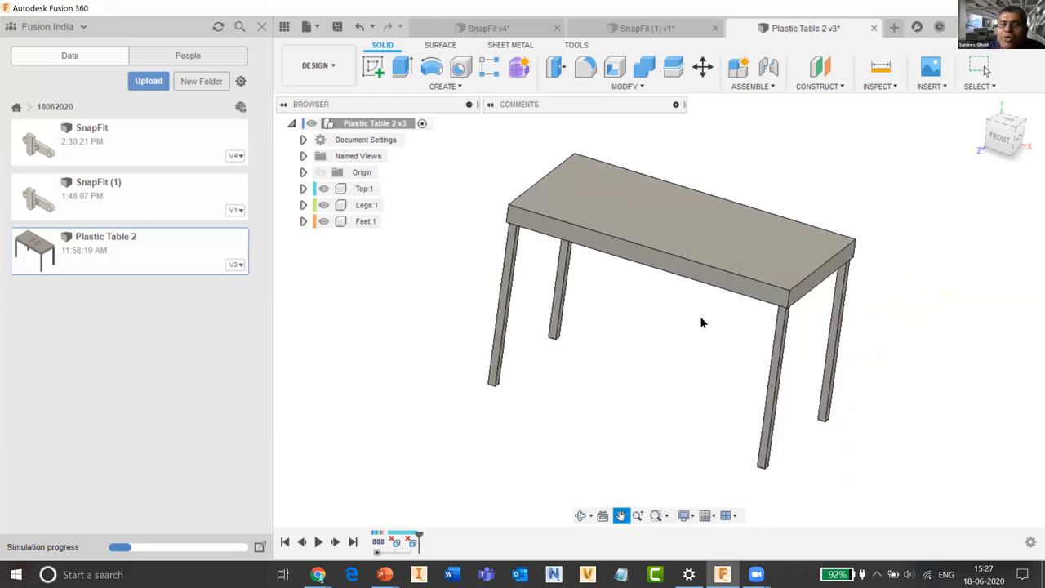
key("Escape")
middle_click_drag(653, 366, 612, 348, "shift")
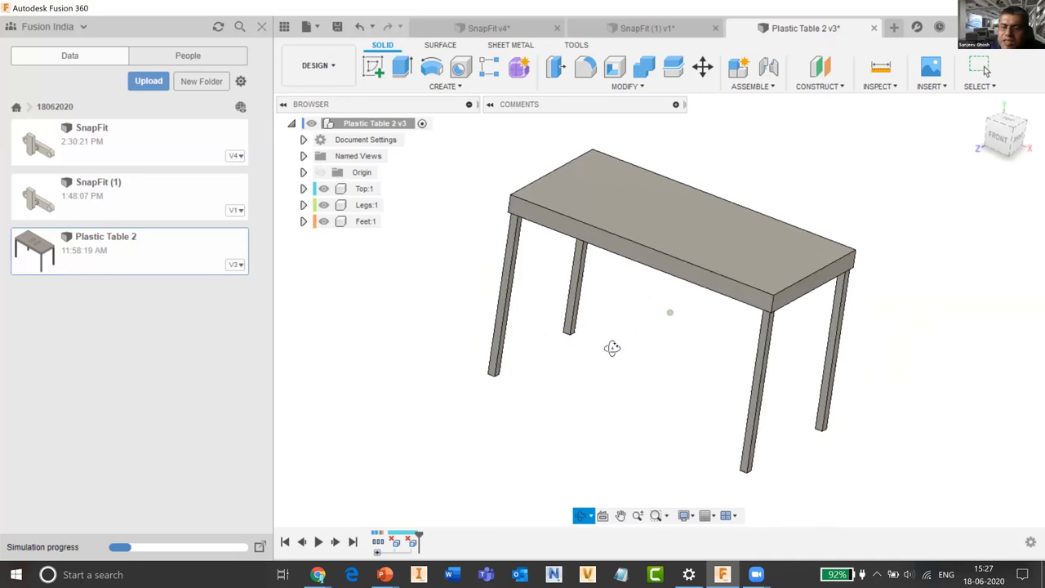
key("Escape")
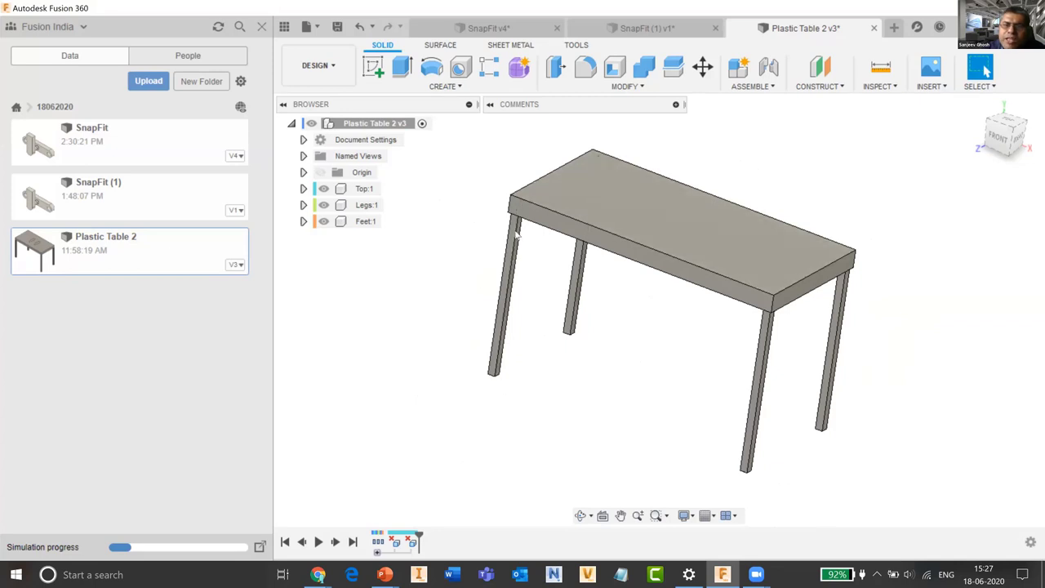
scroll(517, 234, "up", 5)
scroll(611, 299, "down", 5)
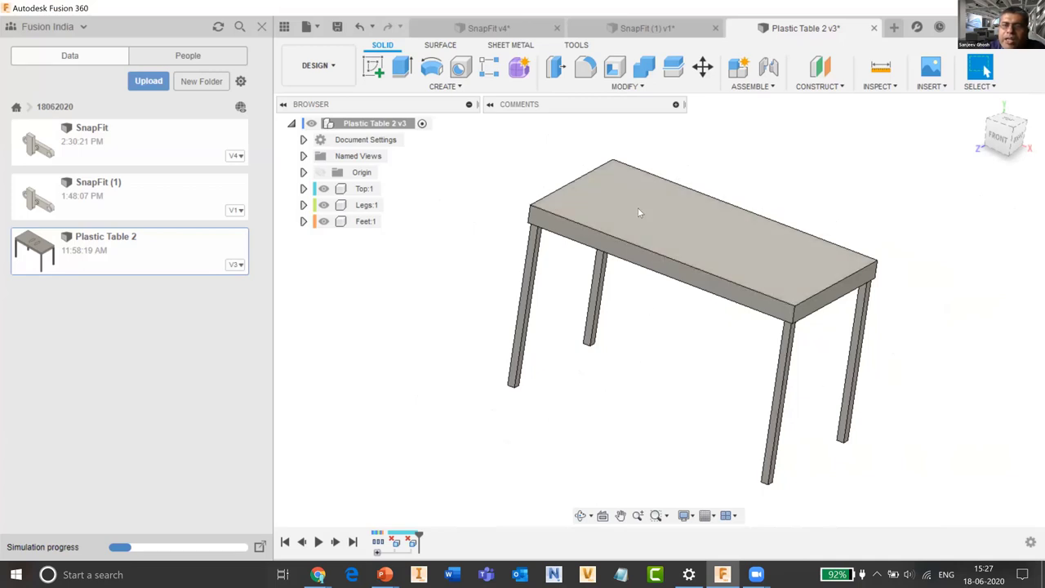
middle_click_drag(661, 345, 707, 341)
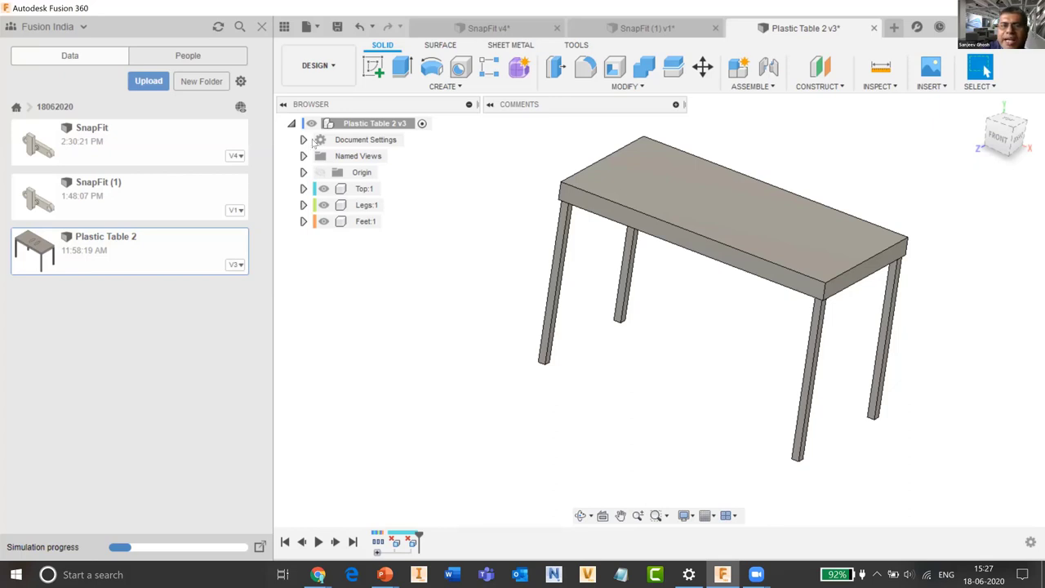
left_click(328, 71)
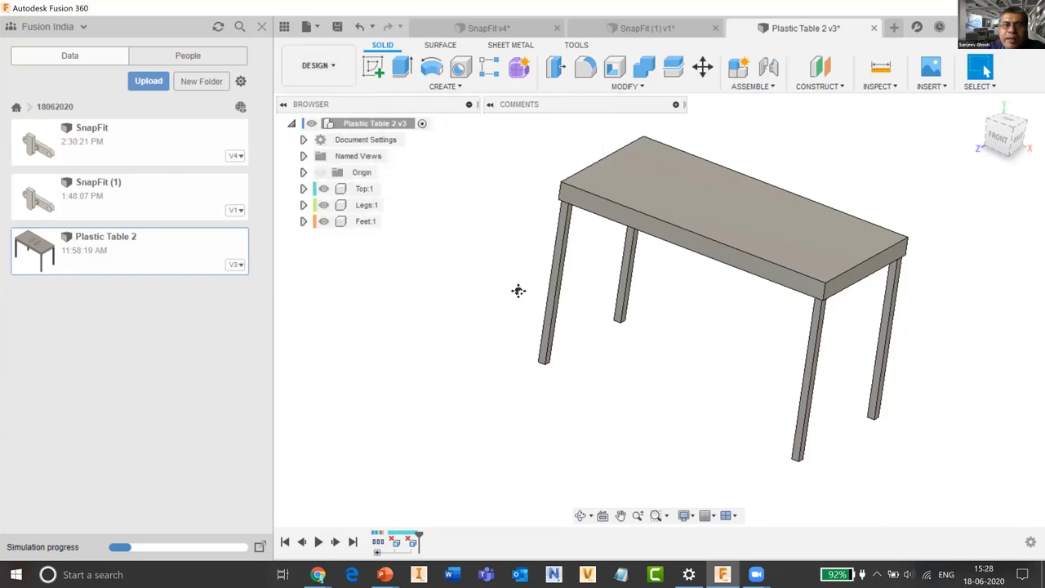
middle_click_drag(518, 291, 504, 291)
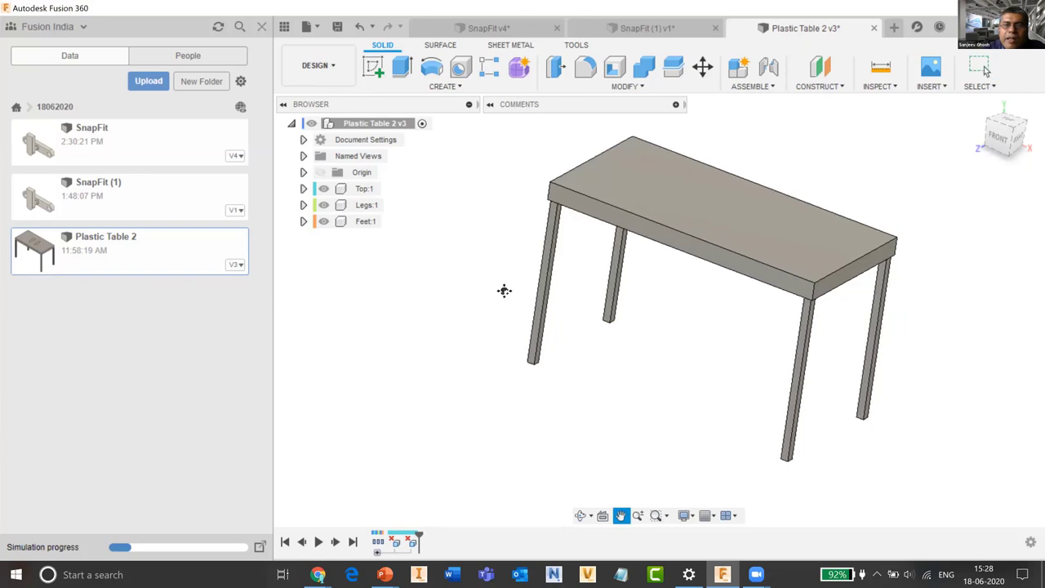
left_click(326, 68)
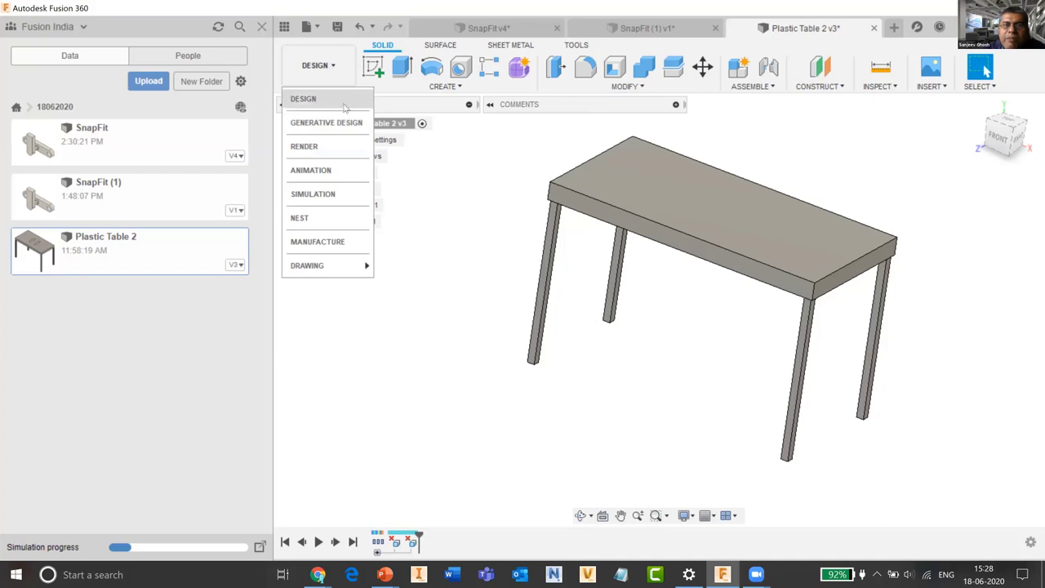
left_click(445, 364)
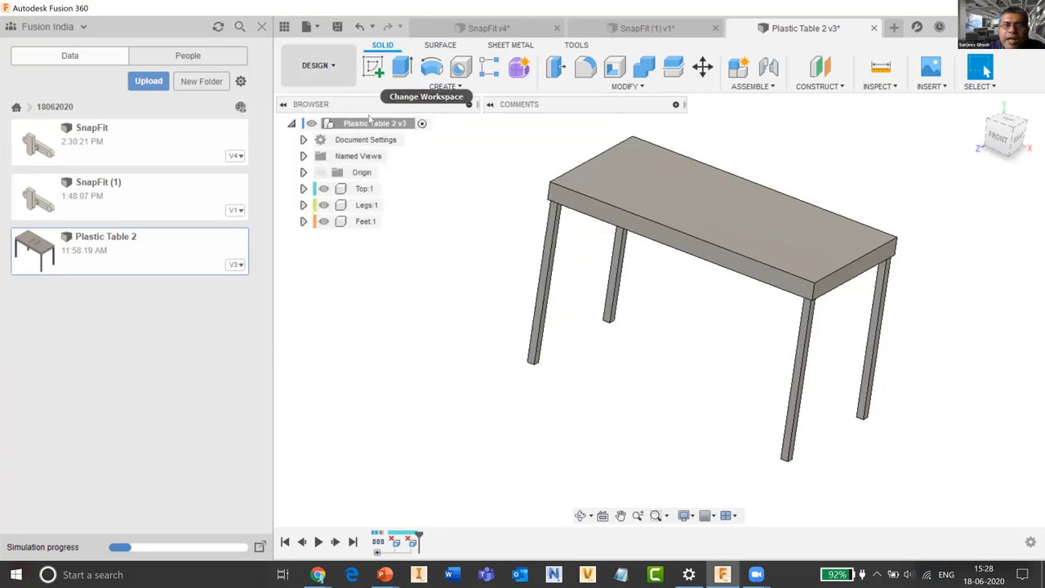
Inspect the table from the front and from above, and return to the home isometric view.
middle_click_drag(731, 227, 713, 241)
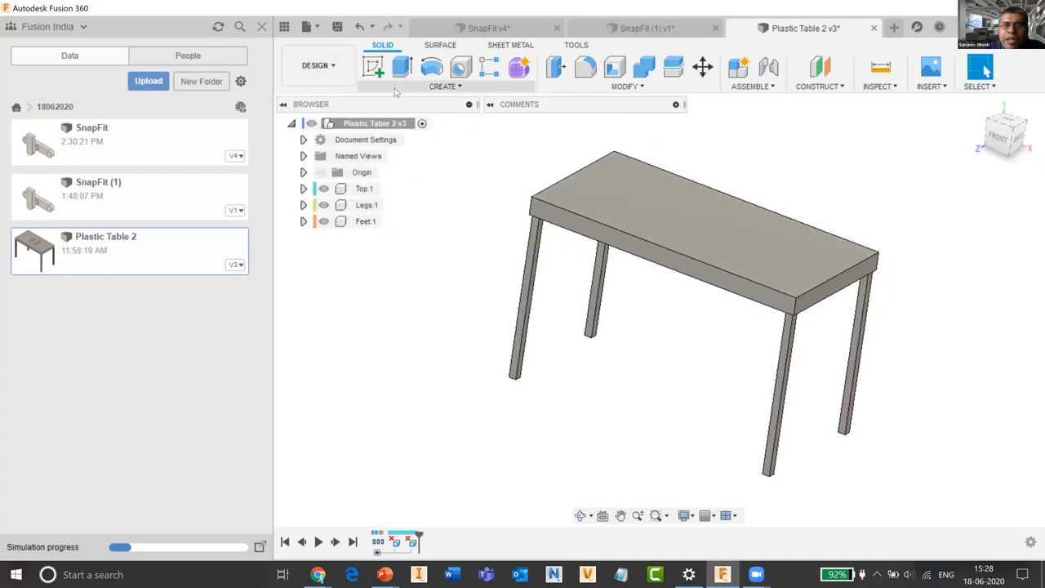
scroll(610, 322, "down", 2)
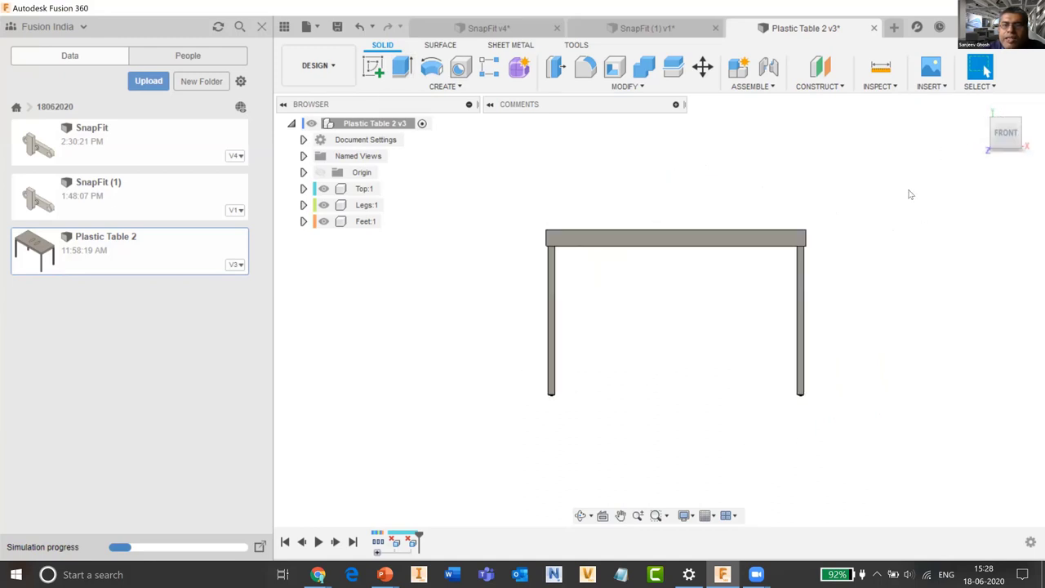
left_click(1007, 111)
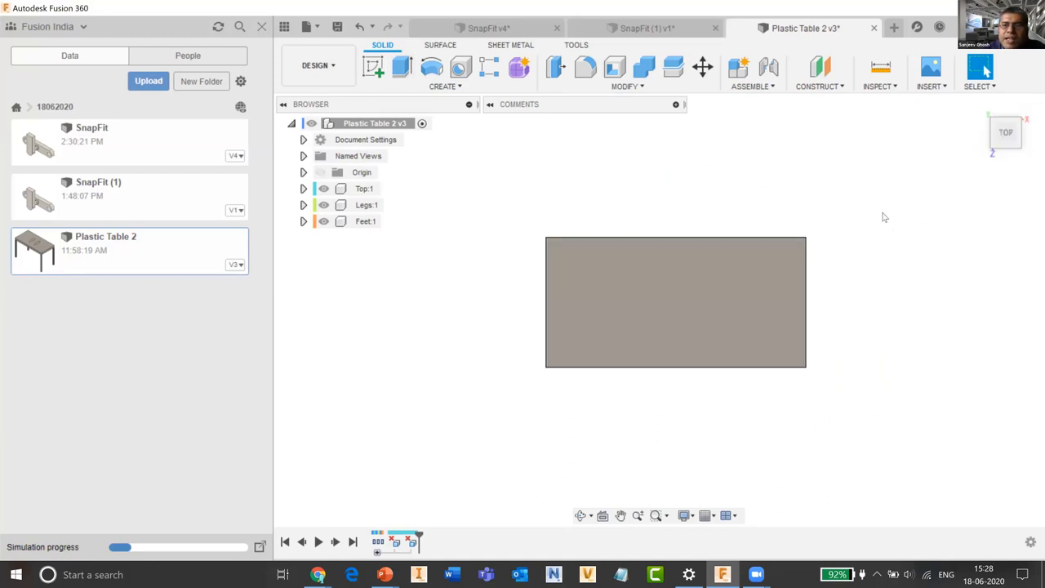
left_click_drag(908, 181, 765, 430)
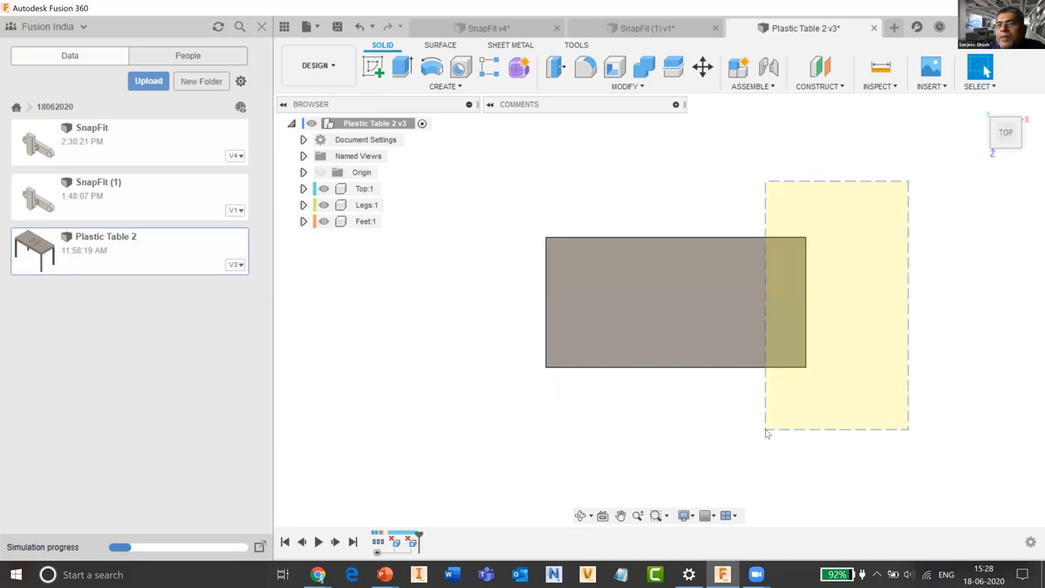
left_click_drag(931, 290, 935, 251)
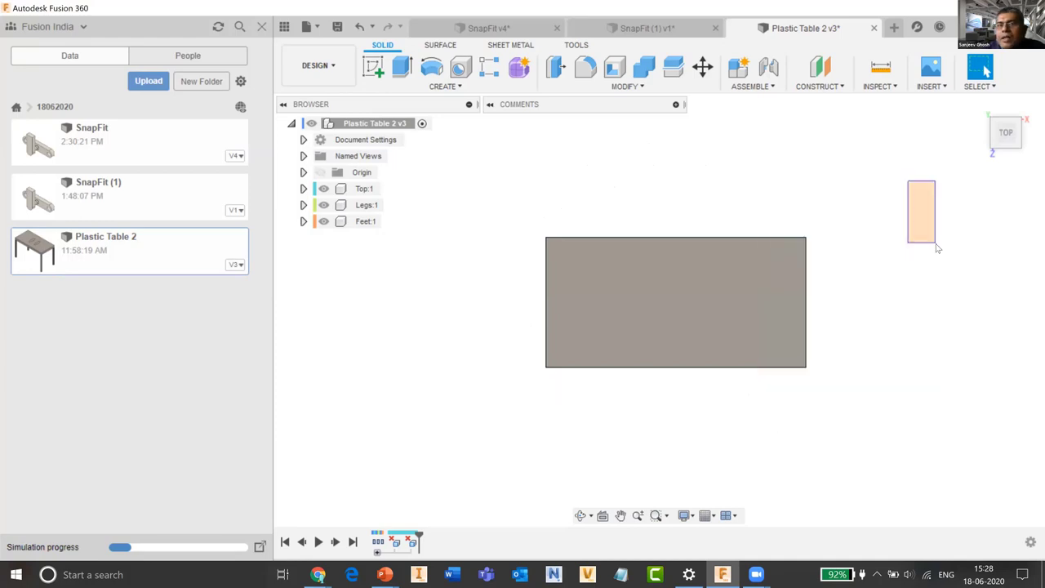
left_click(985, 122)
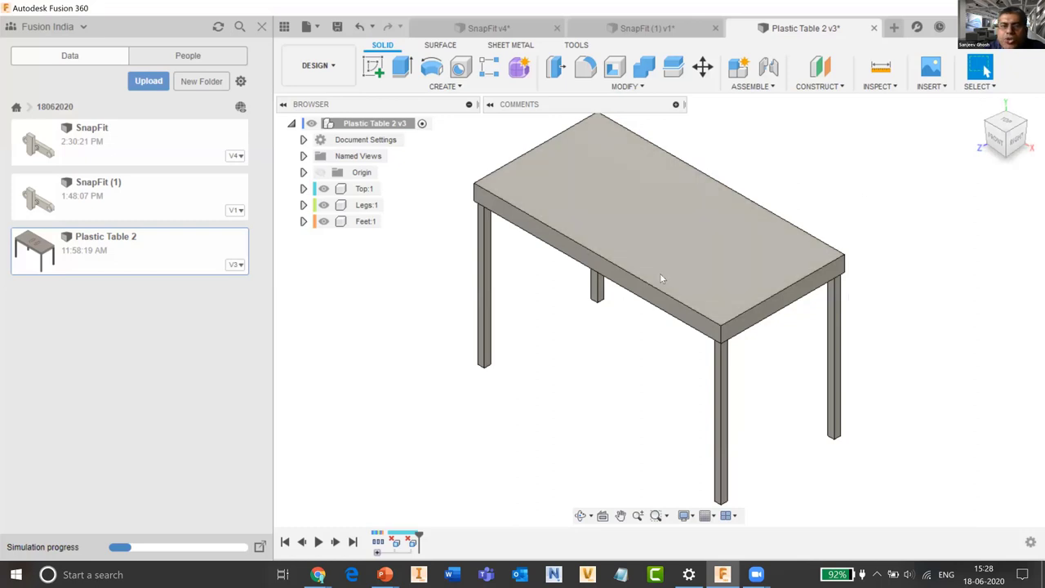
scroll(529, 329, "down", 2)
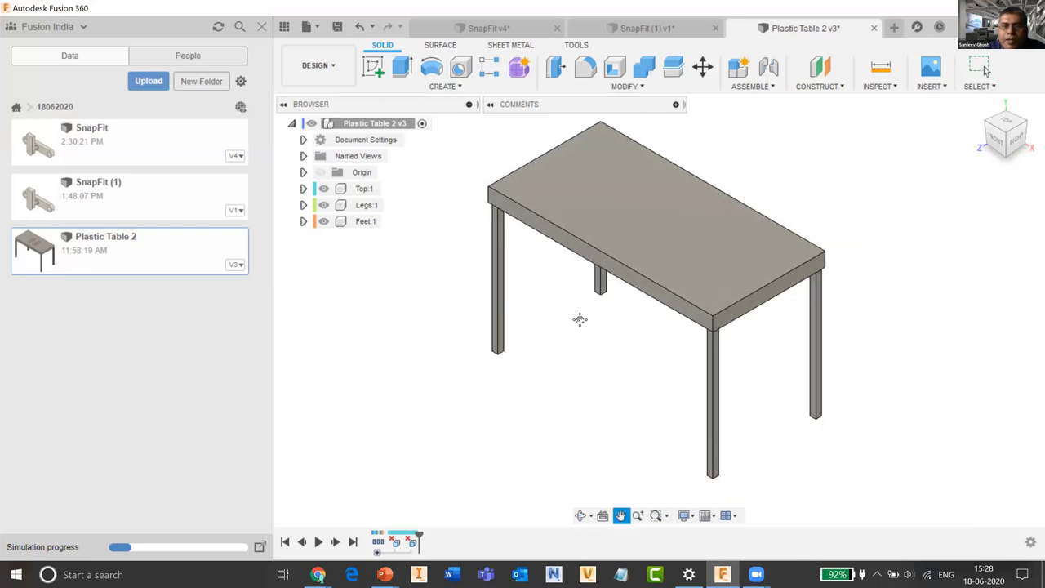
middle_click_drag(580, 320, 598, 322)
Switch to the Simulation workspace and leave the Structural Buckling results of Study 2.
left_click(332, 78)
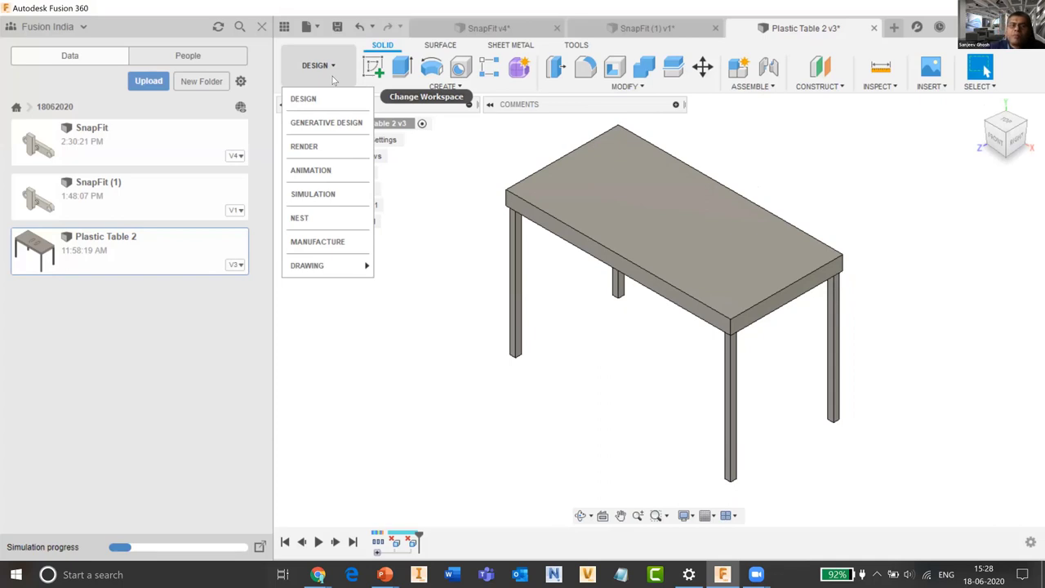
left_click(326, 200)
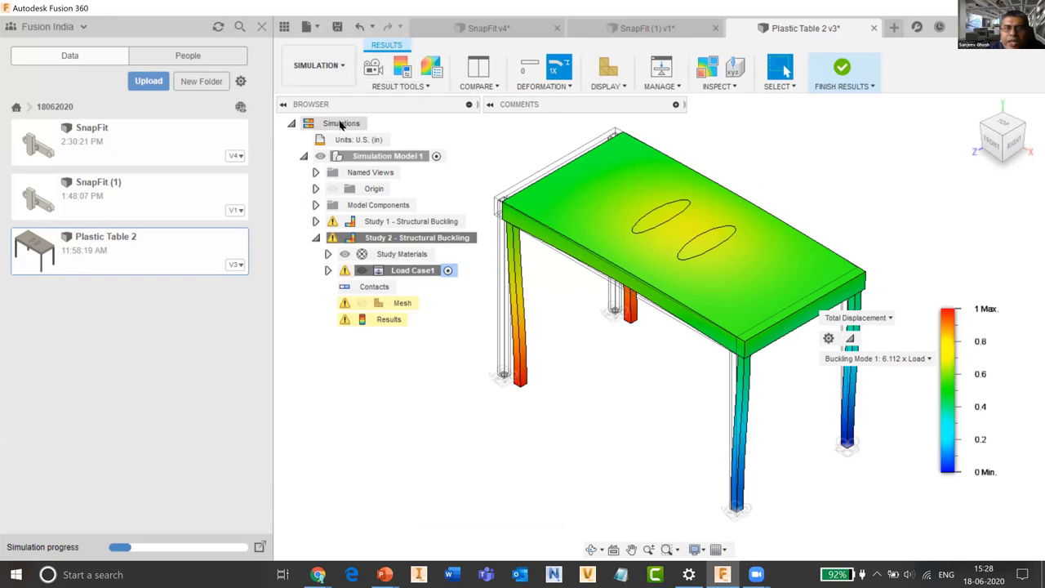
left_click(849, 71)
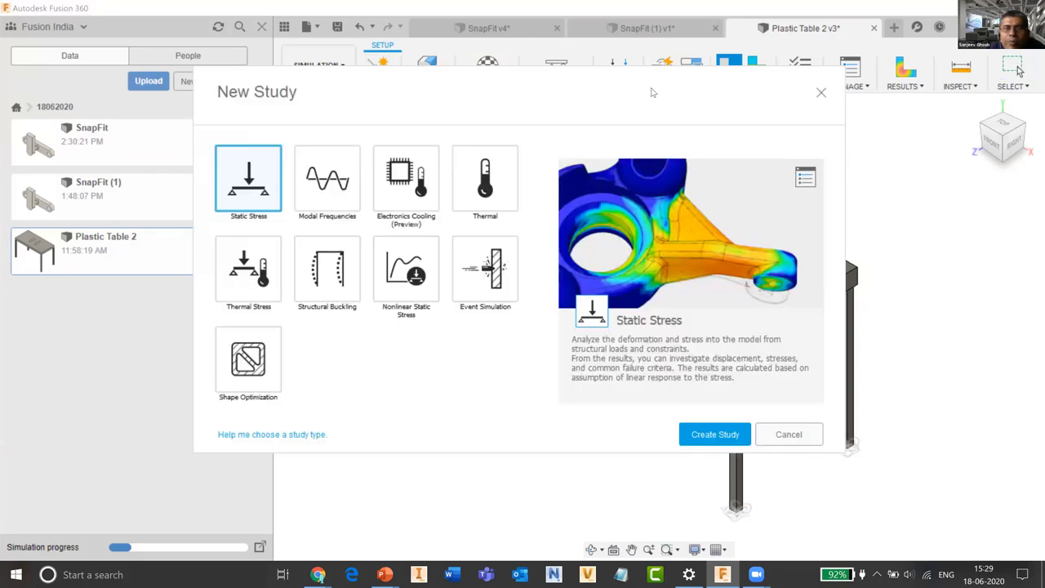
Create a new Static Stress study for the table.
left_click_drag(652, 93, 794, 152)
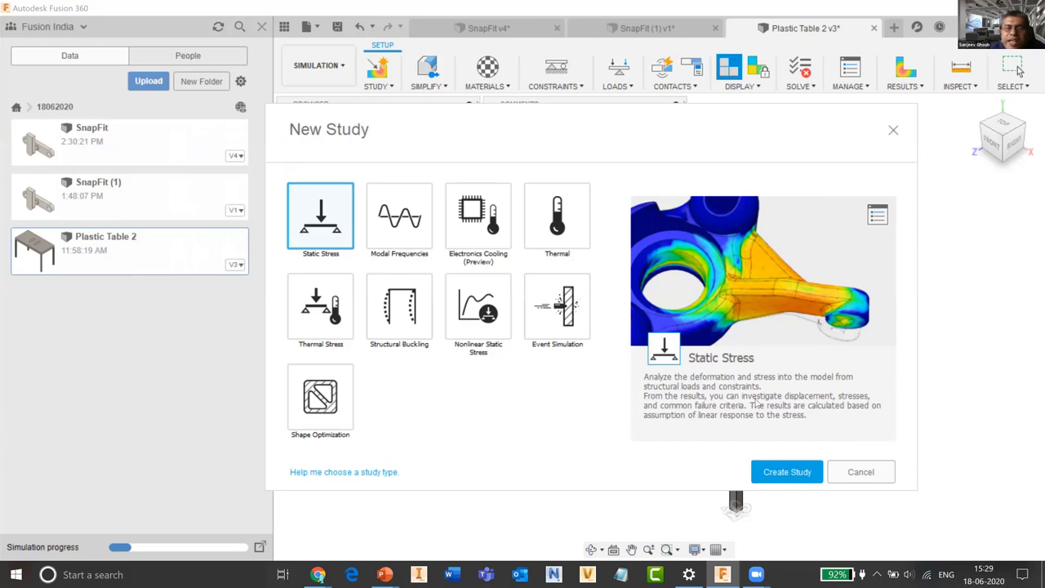
left_click(799, 480)
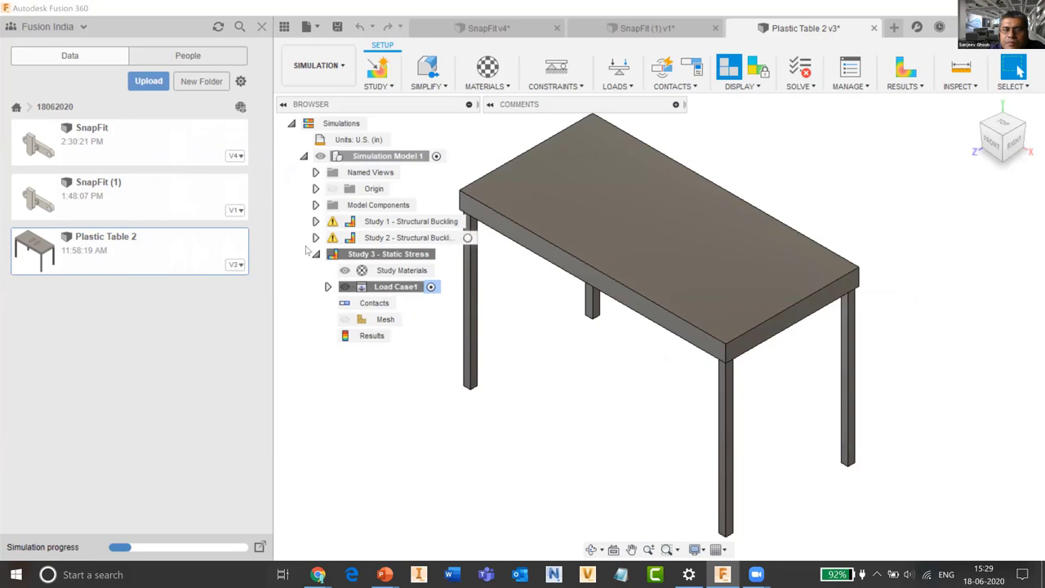
left_click(316, 221)
left_click(317, 222)
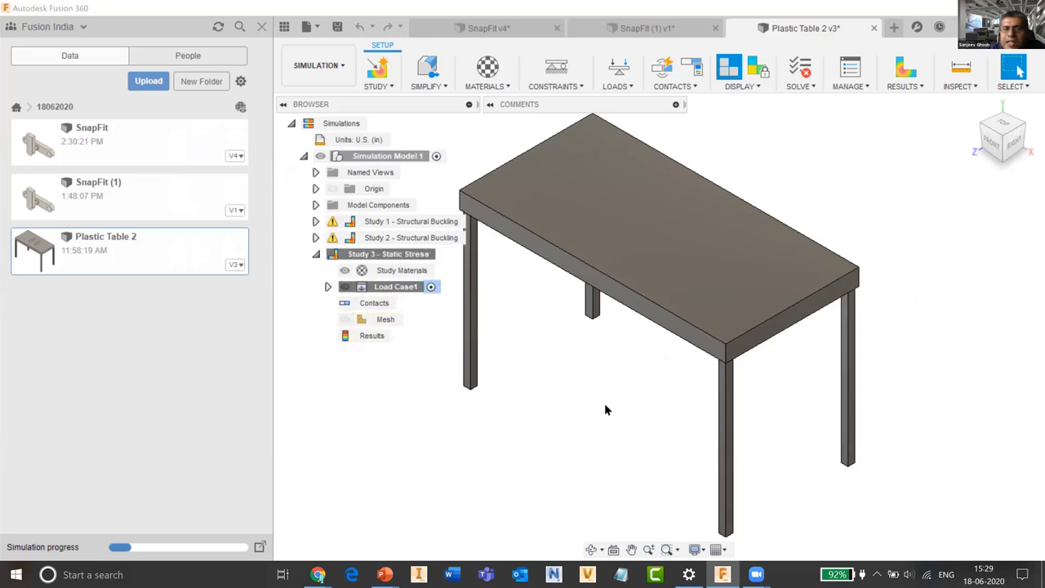
Open the study materials table for the static stress study and hide the data panel.
middle_click_drag(605, 410, 713, 431, "shift")
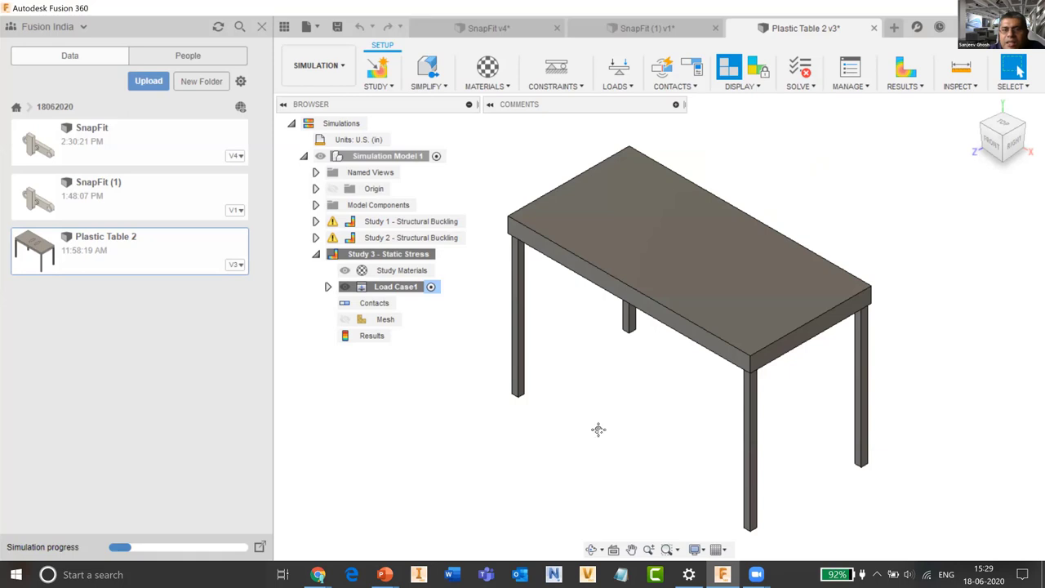
middle_click_drag(597, 428, 592, 415)
key("Escape")
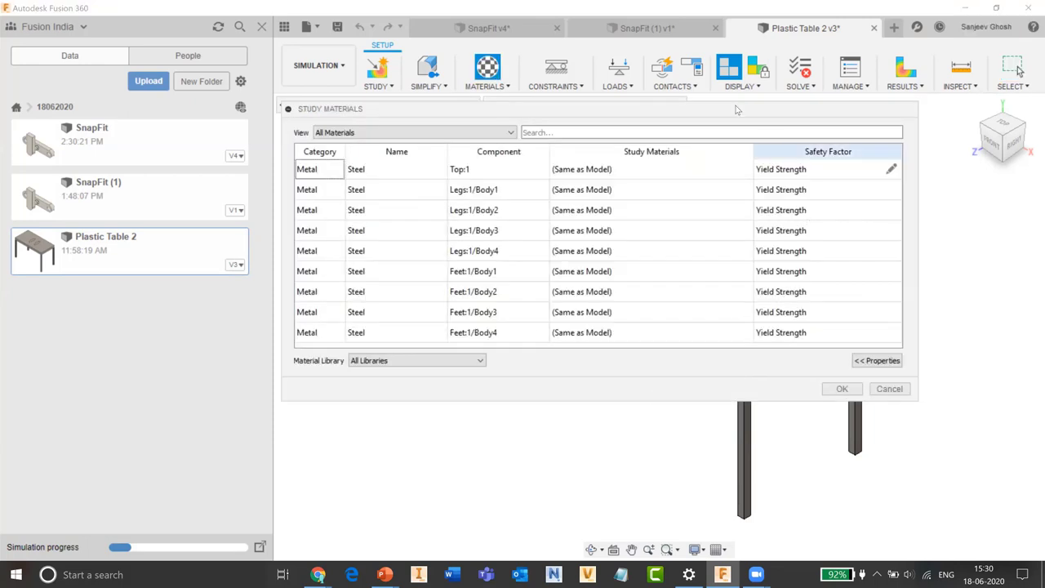
left_click_drag(403, 112, 360, 120)
left_click_drag(440, 124, 518, 127)
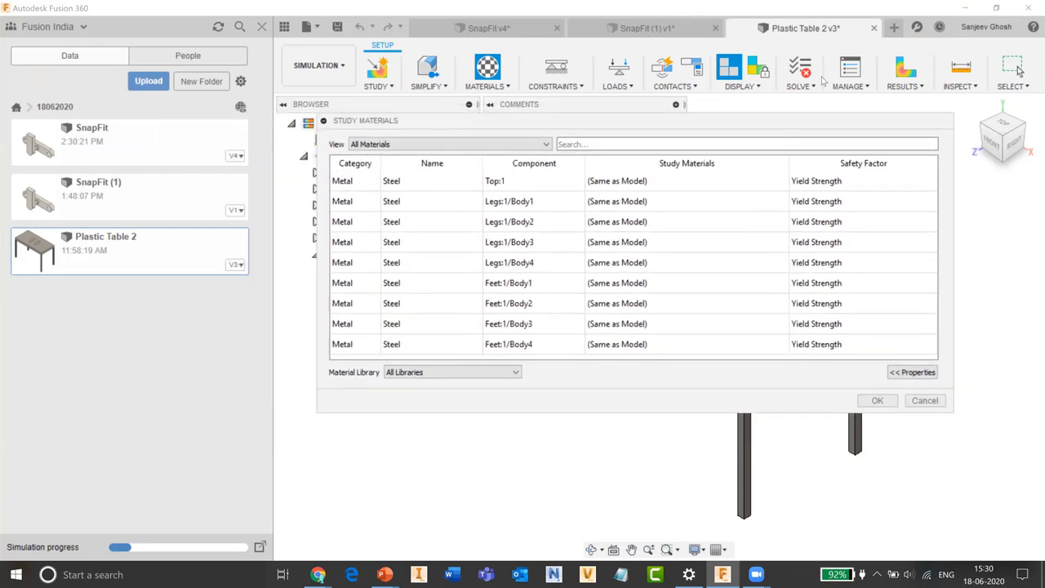
left_click(285, 27)
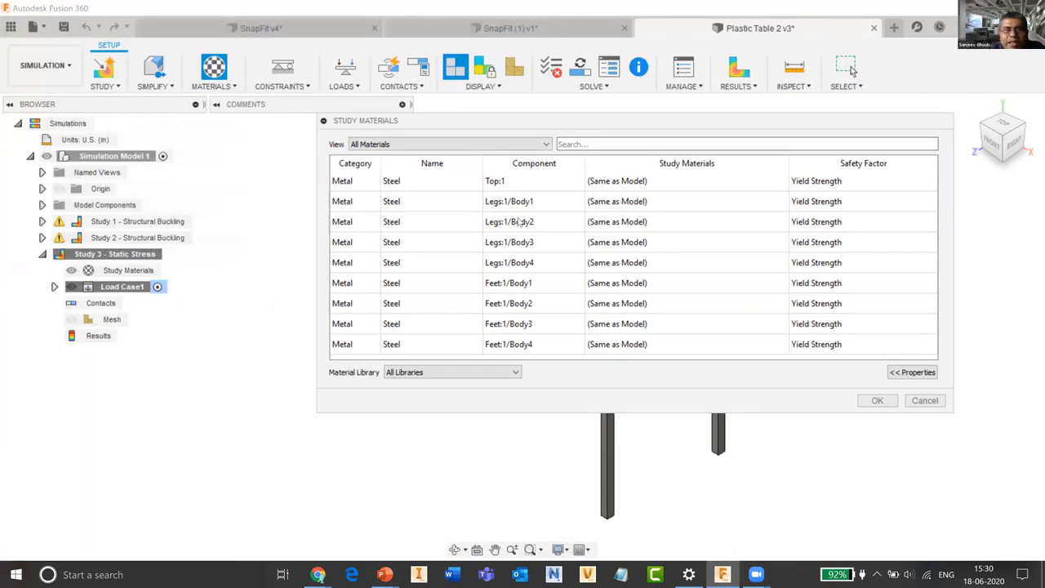
left_click_drag(519, 120, 501, 159)
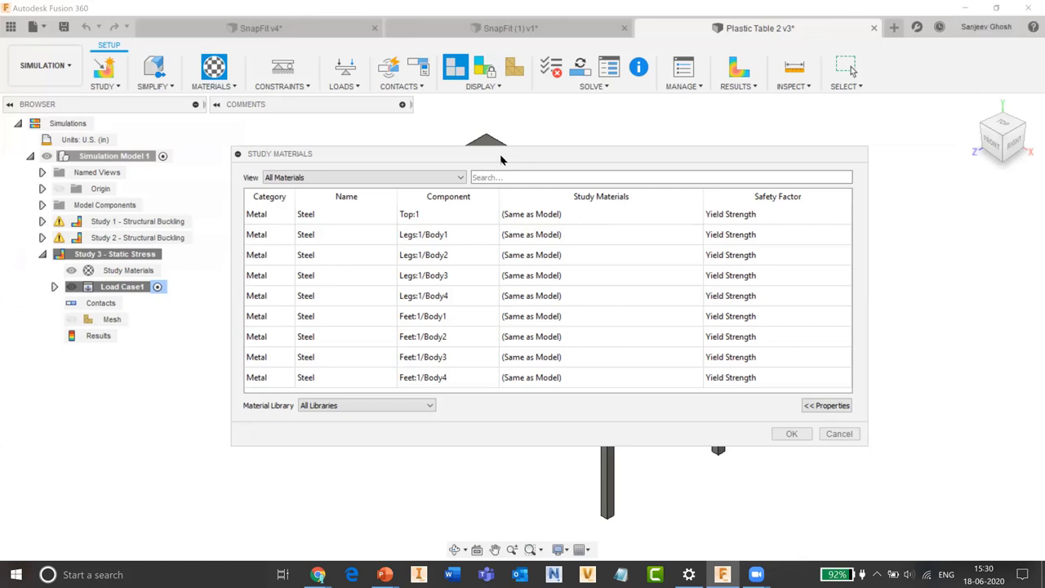
left_click_drag(502, 159, 531, 151)
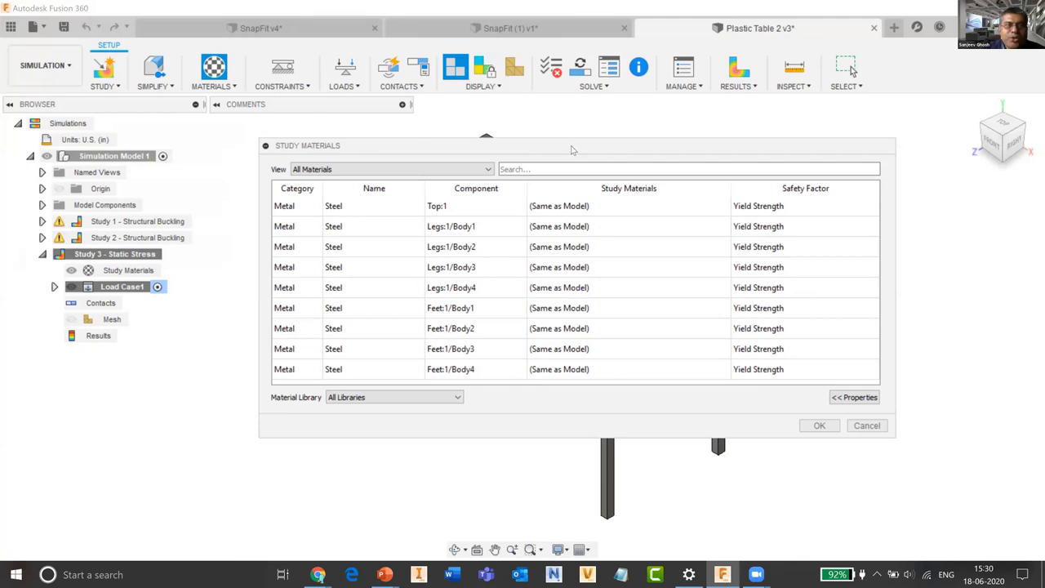
left_click(11, 27)
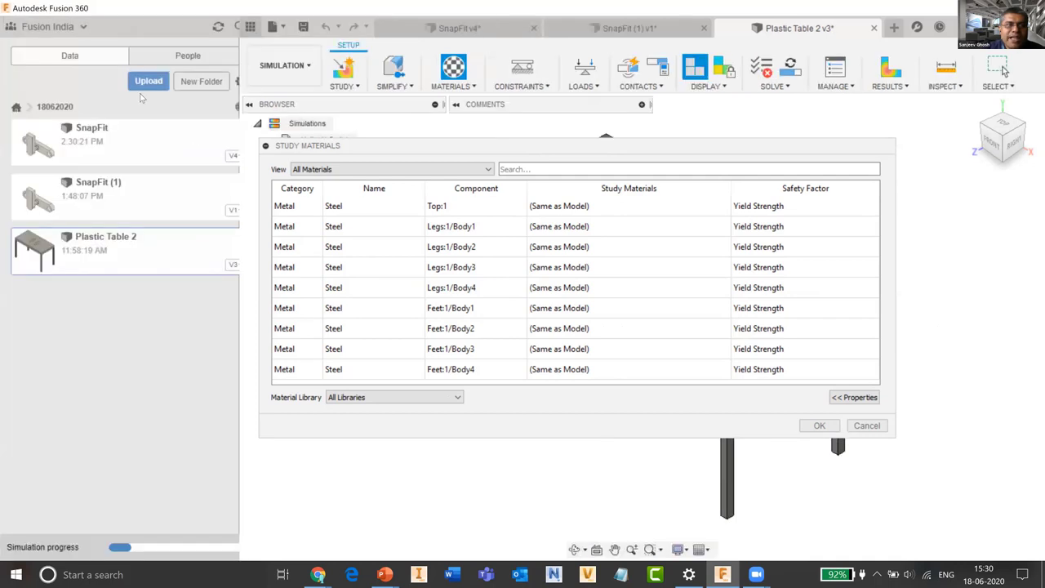
left_click(187, 55)
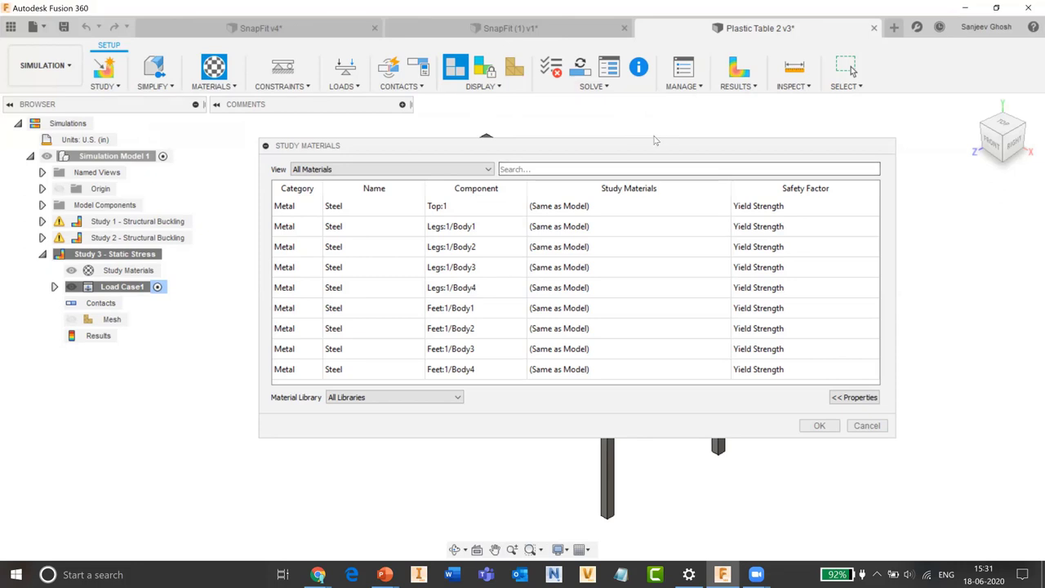
left_click_drag(654, 140, 591, 155)
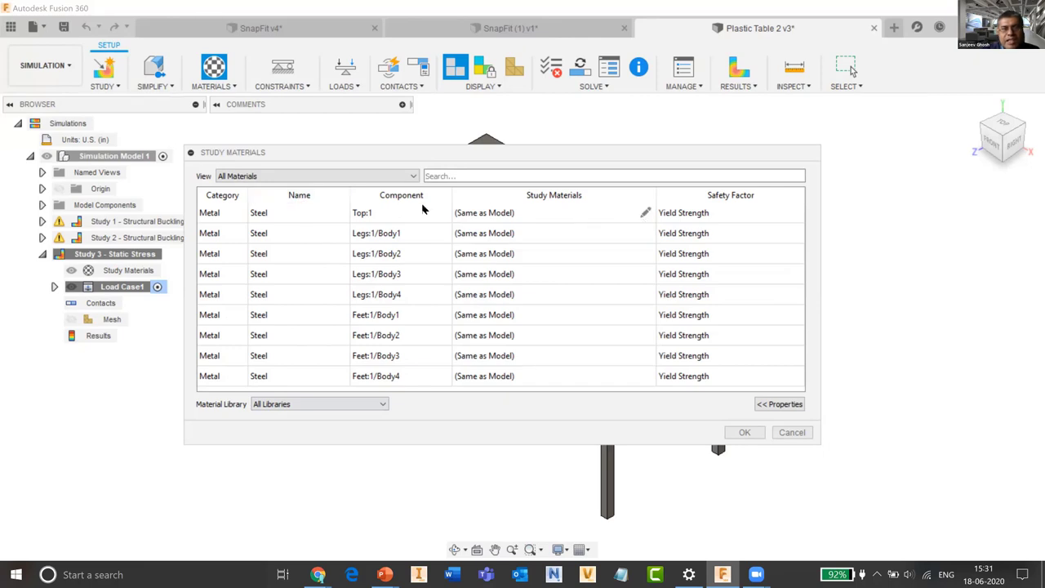
Assign Plastic as the study material for the top and all leg and foot bodies, and accept the changes.
left_click(324, 216)
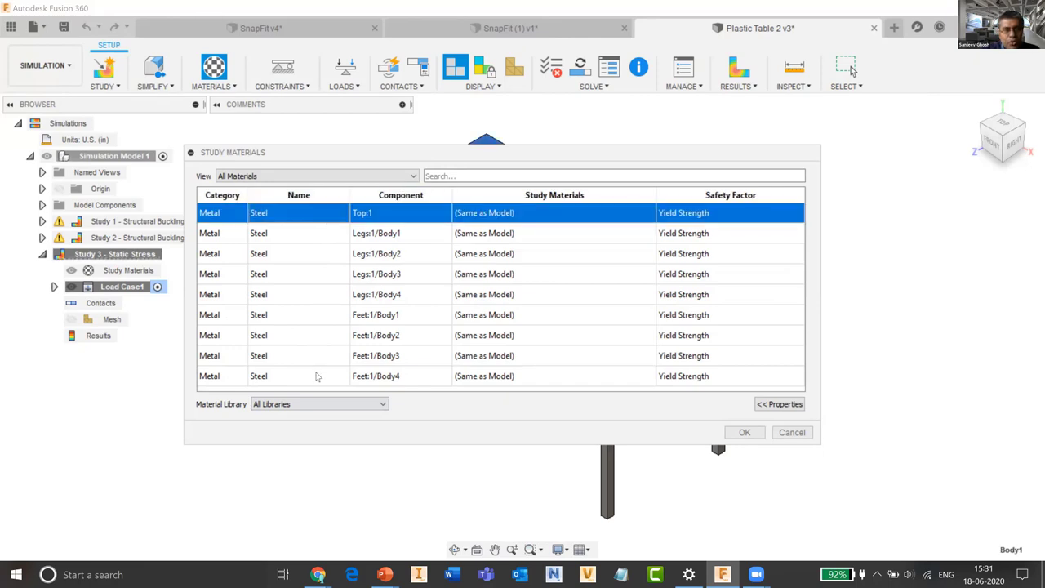
left_click(350, 376, "shift")
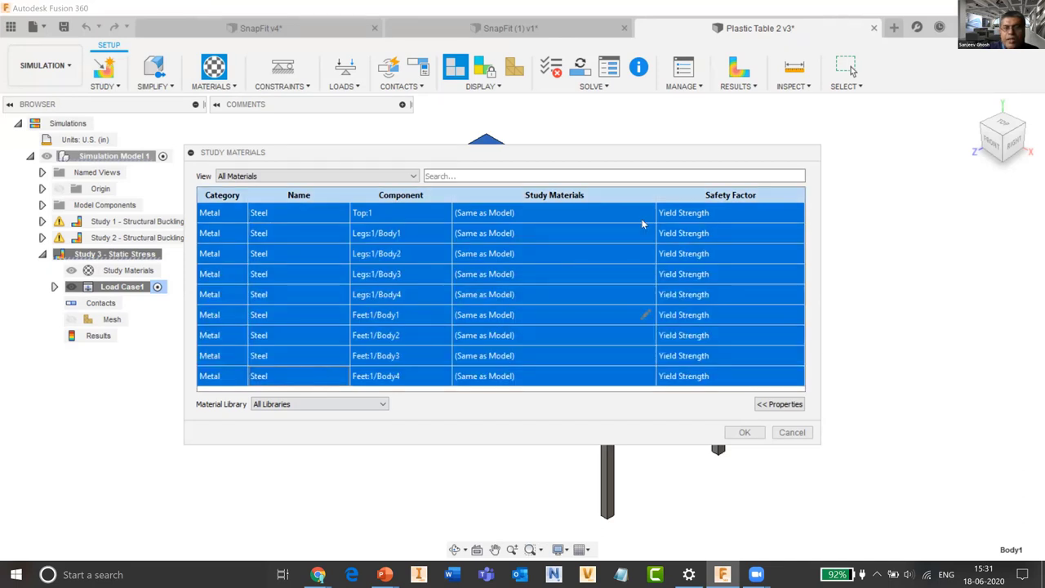
left_click(646, 213)
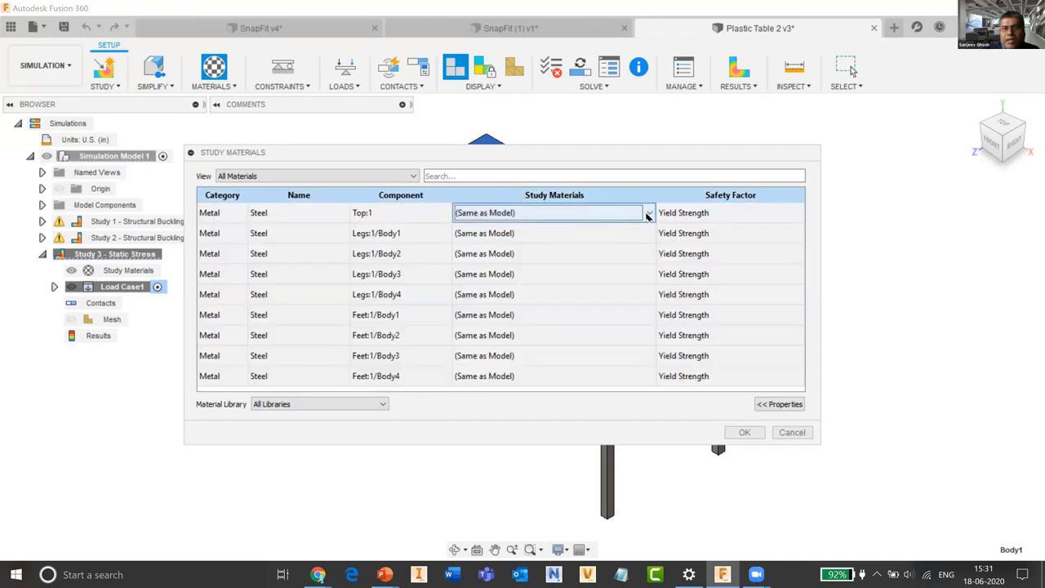
left_click(649, 213)
left_click_drag(652, 249, 645, 327)
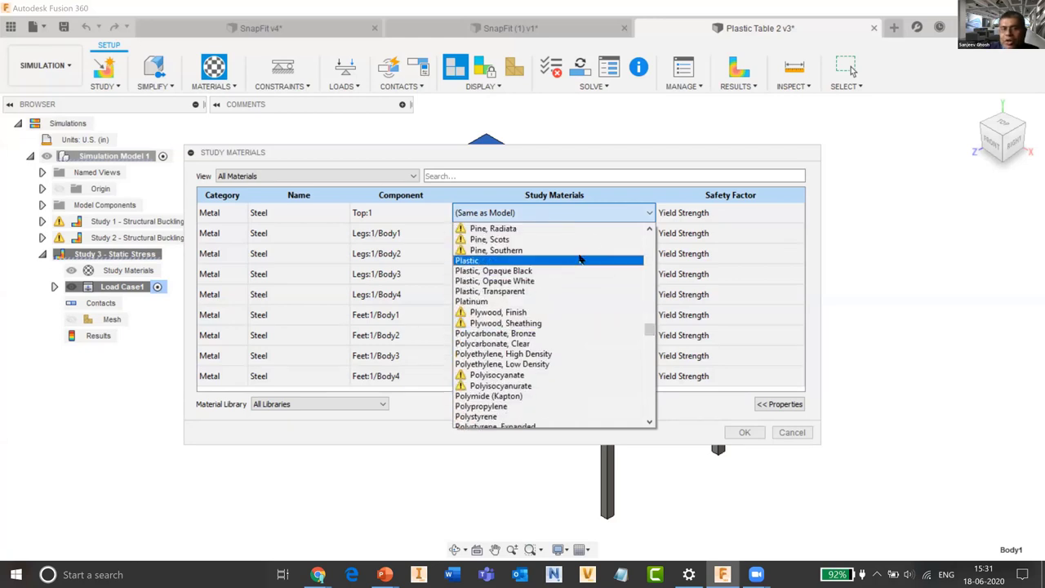
left_click(554, 260)
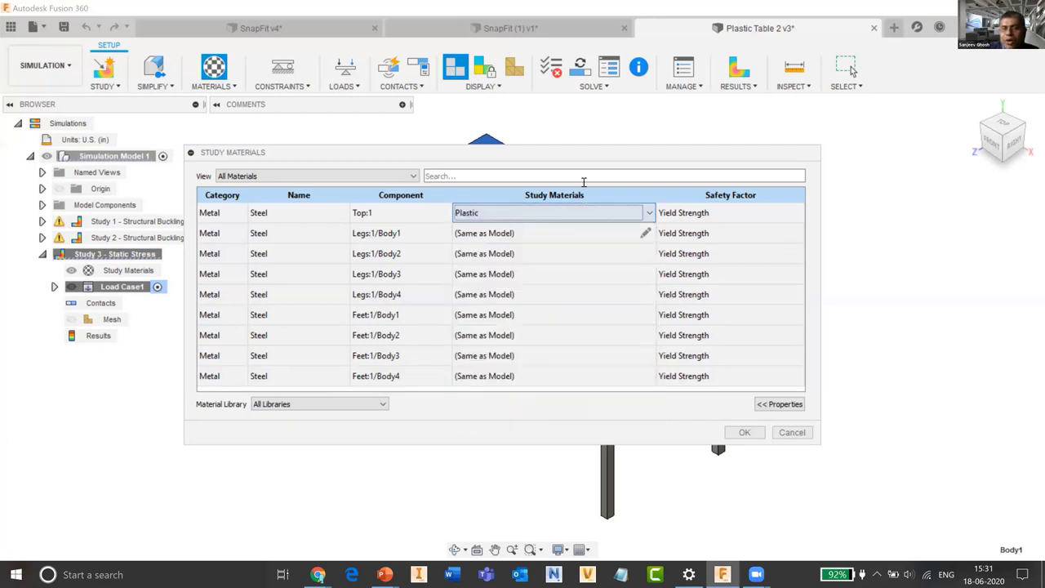
left_click(527, 377)
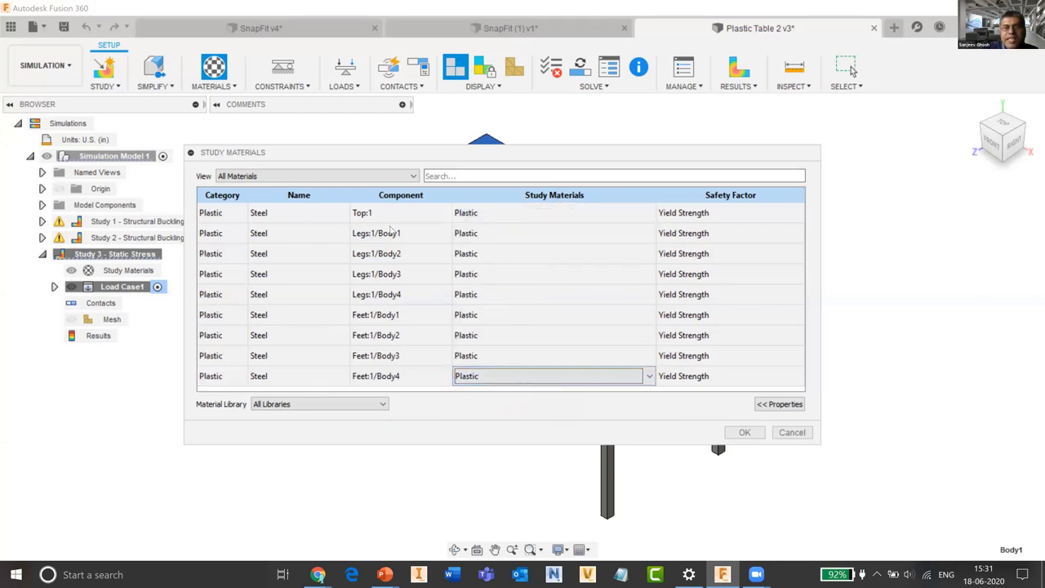
left_click(745, 433)
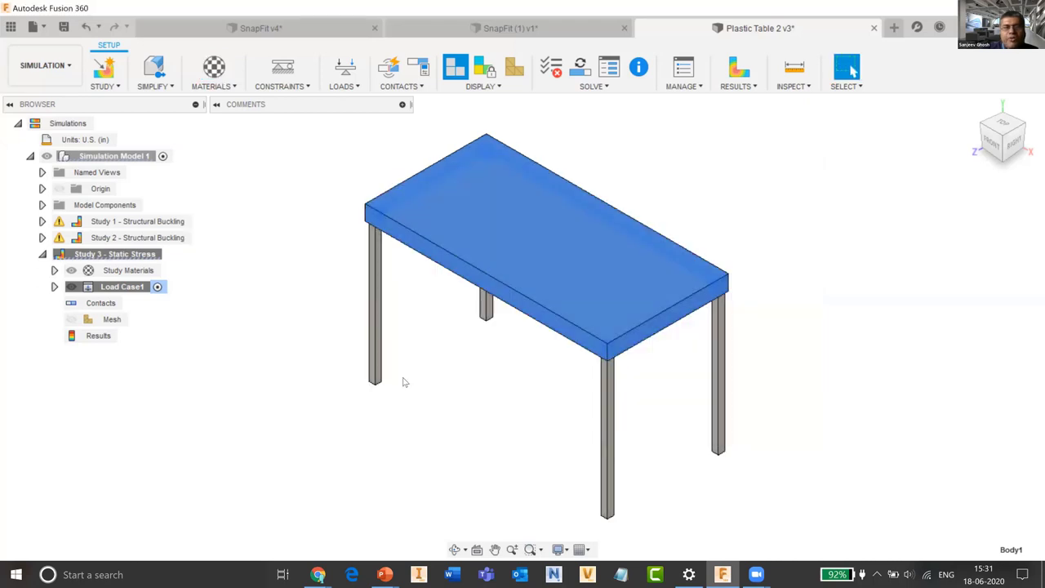
middle_click_drag(703, 444, 599, 425)
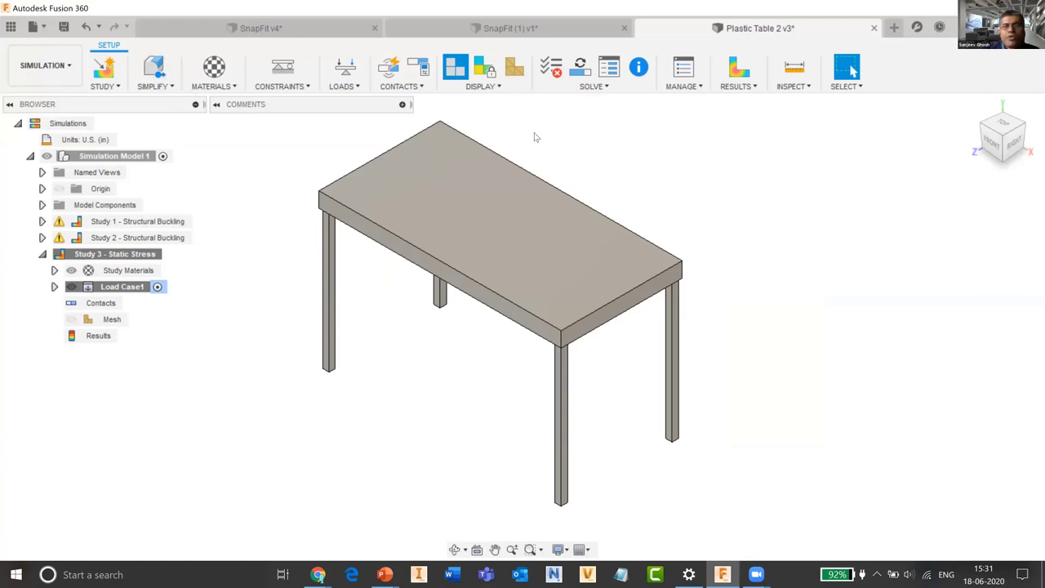
middle_click_drag(773, 299, 808, 299)
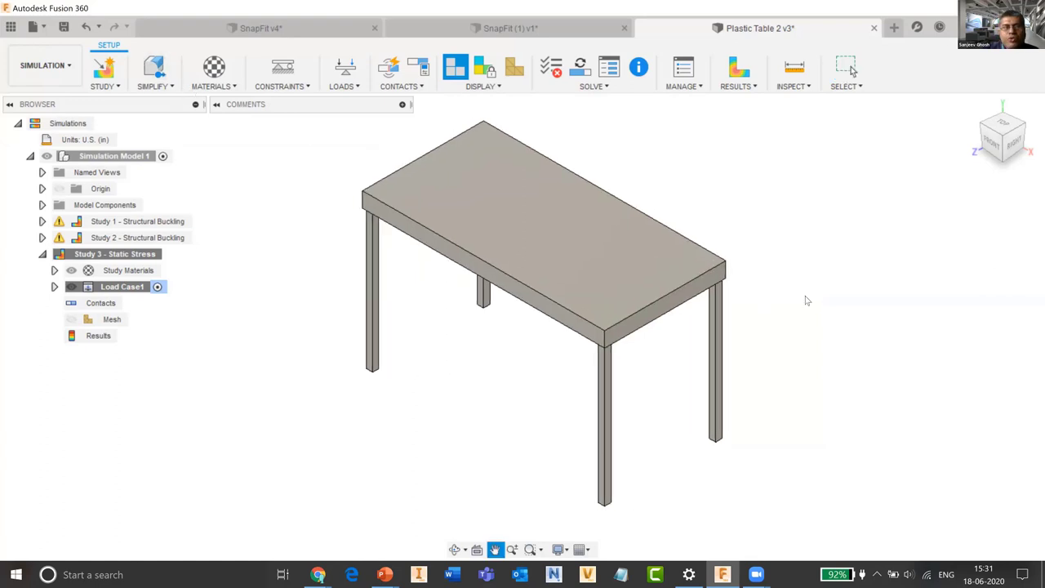
key("Escape")
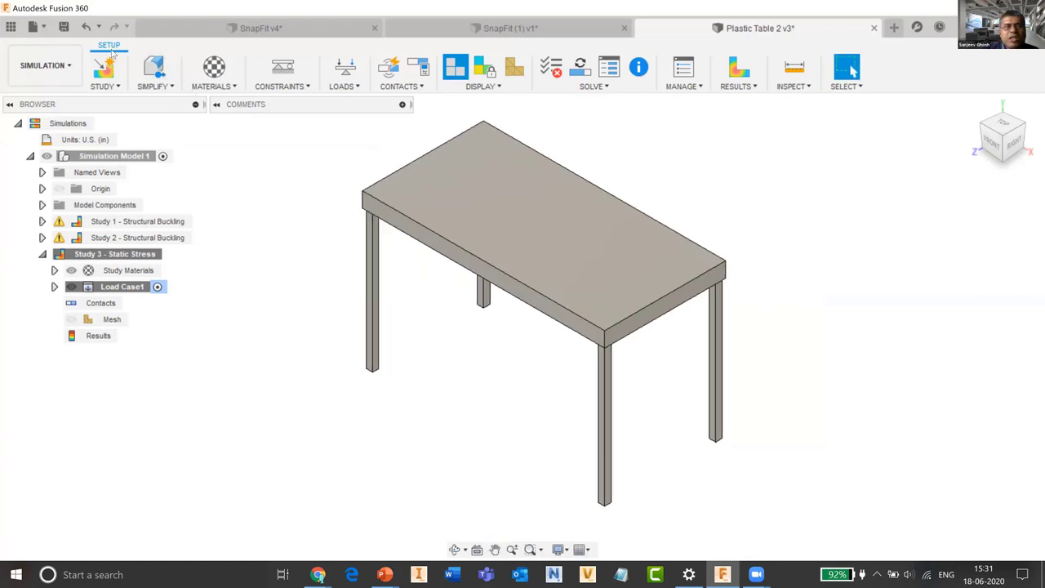
left_click(222, 89)
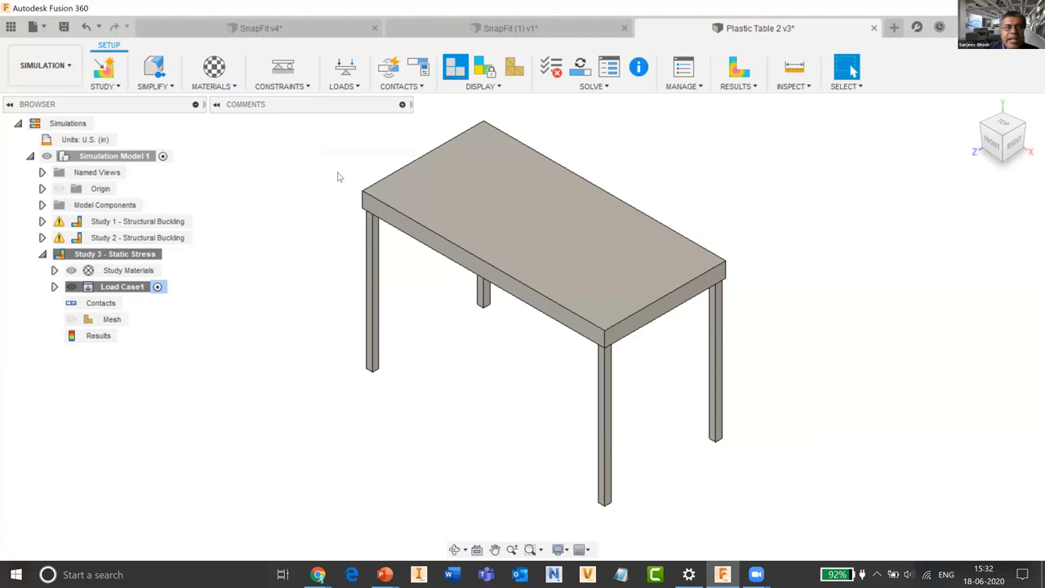
Start a Fixed structural constraint on all three axes and select the four circular sector faces under the first foot.
left_click(282, 67)
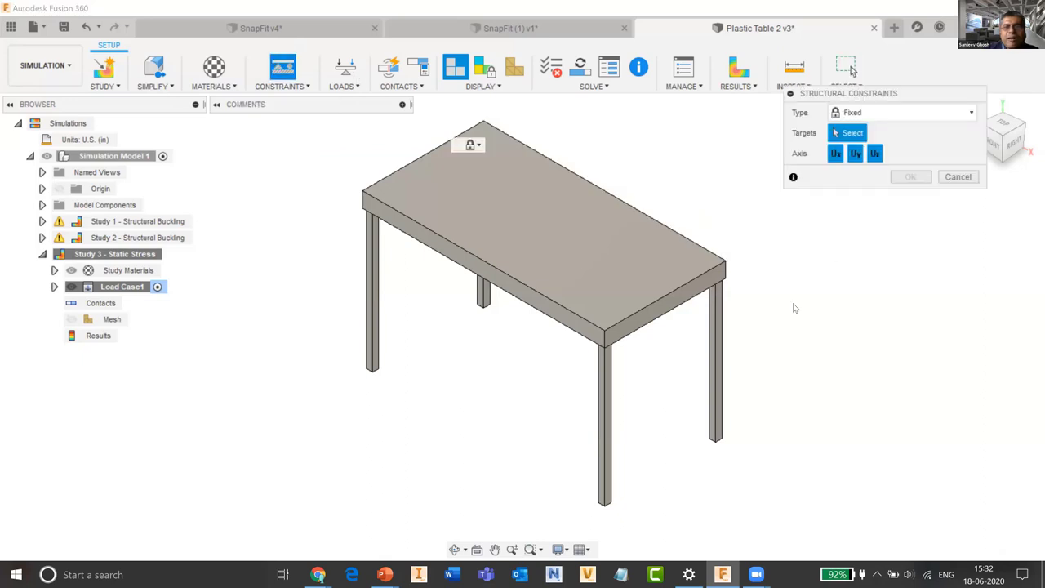
middle_click_drag(519, 365, 363, 256, "shift")
scroll(364, 255, "up", 6)
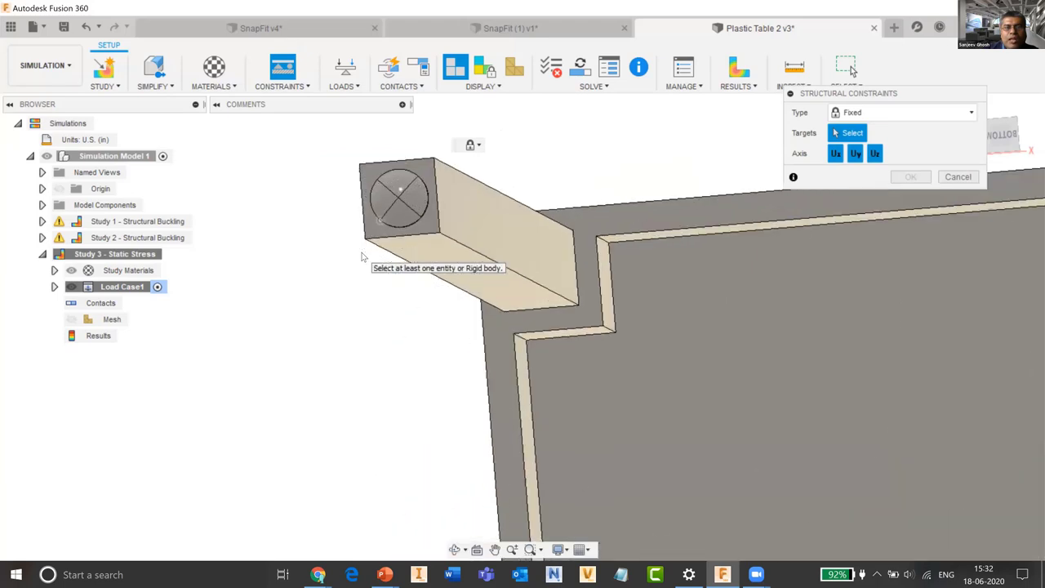
middle_click_drag(353, 397, 310, 473)
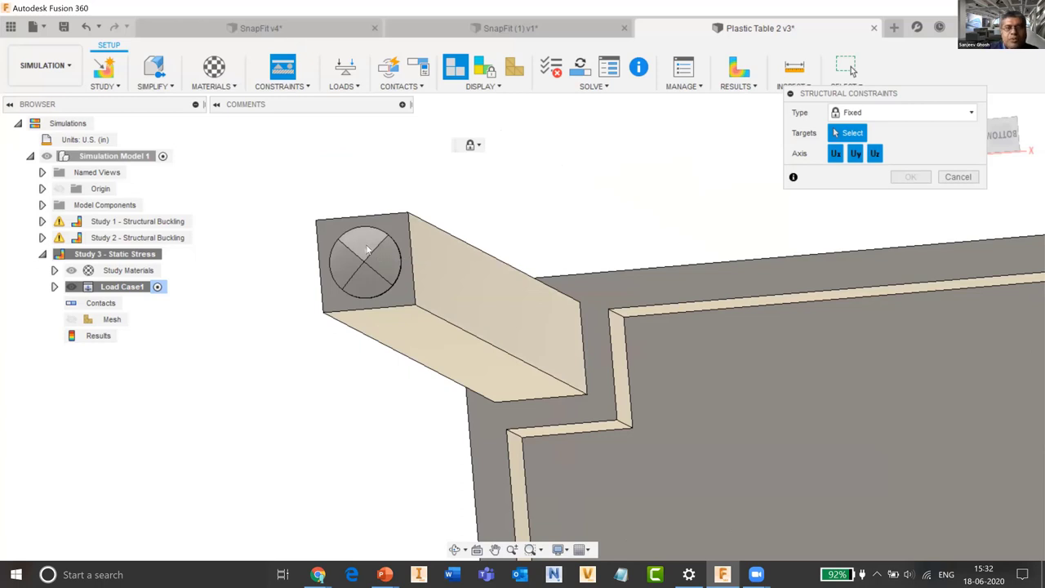
left_click(370, 251)
left_click(345, 276)
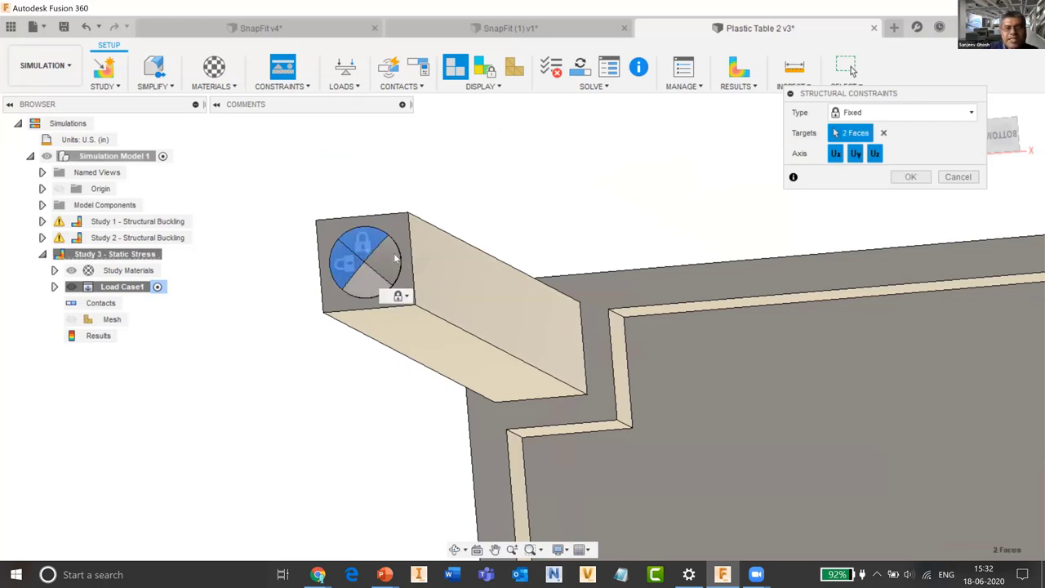
left_click(395, 258)
left_click(369, 280)
Add the four sector faces under the second foot, along the same long side of the table, to the Fixed constraint.
scroll(402, 242, "down", 2)
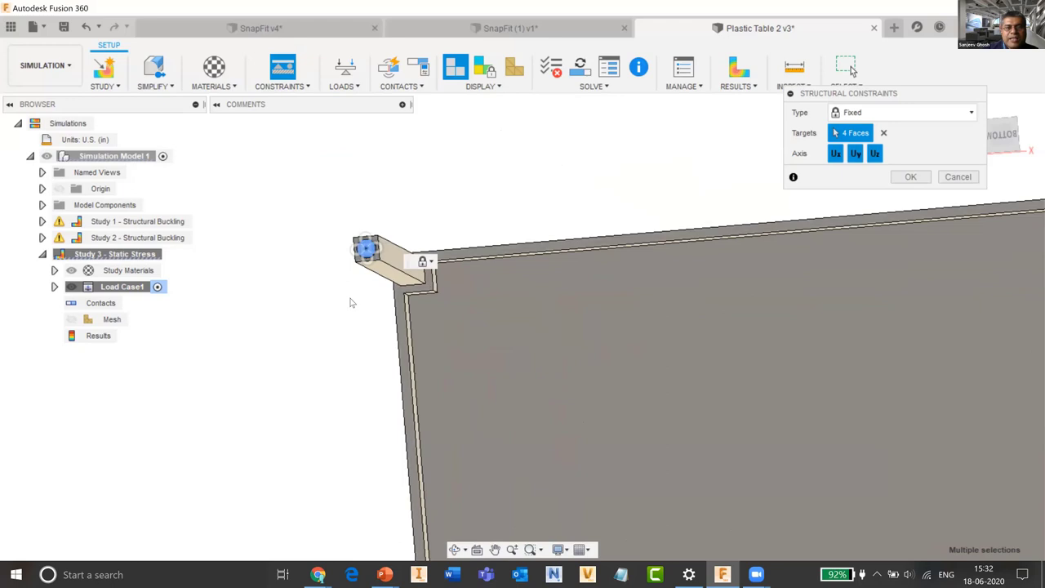
middle_click_drag(351, 298, 323, 403, "shift")
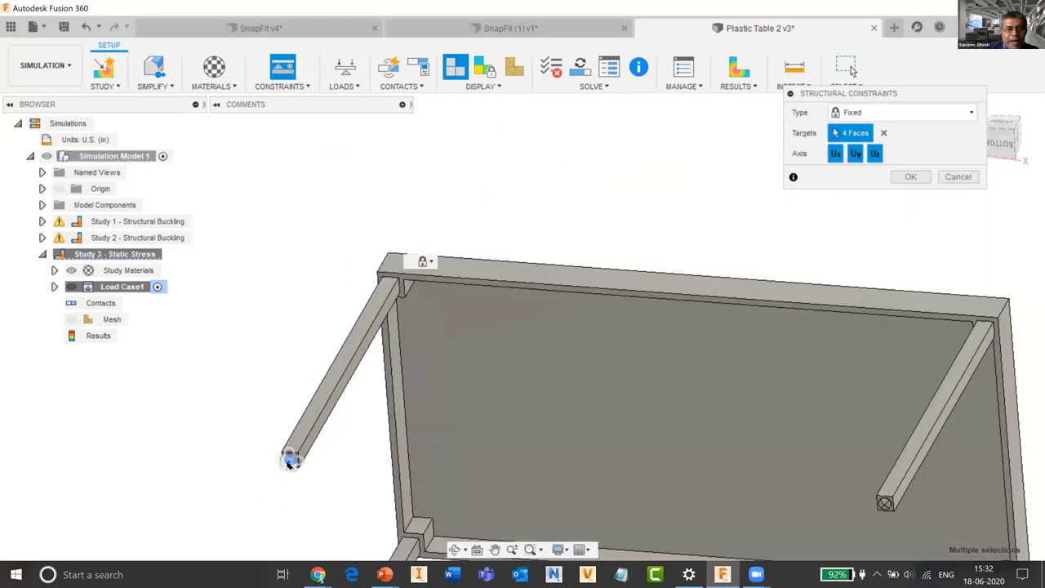
scroll(290, 463, "up", 8)
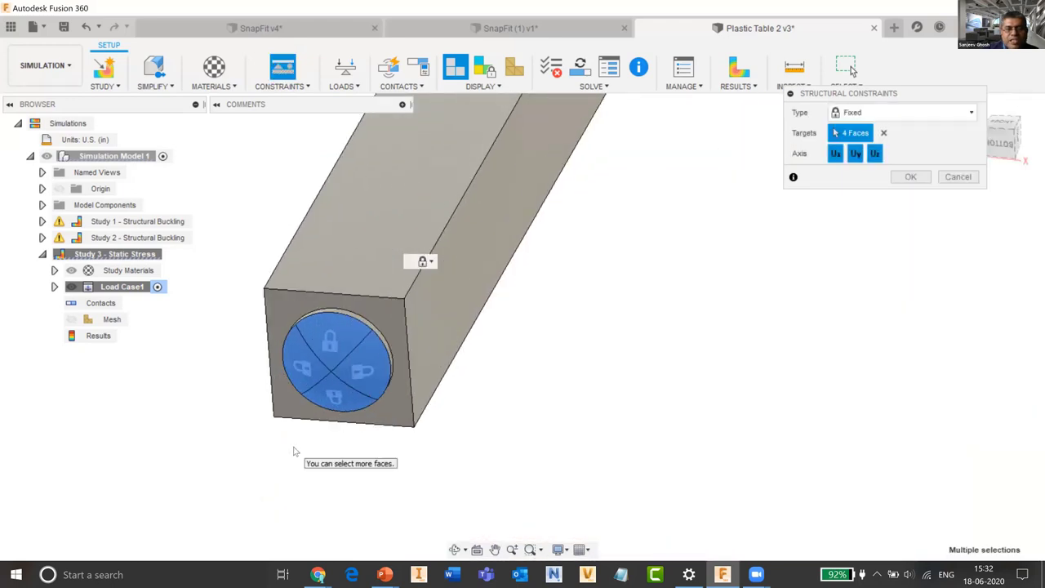
scroll(295, 452, "down", 8)
scroll(307, 339, "up", 3)
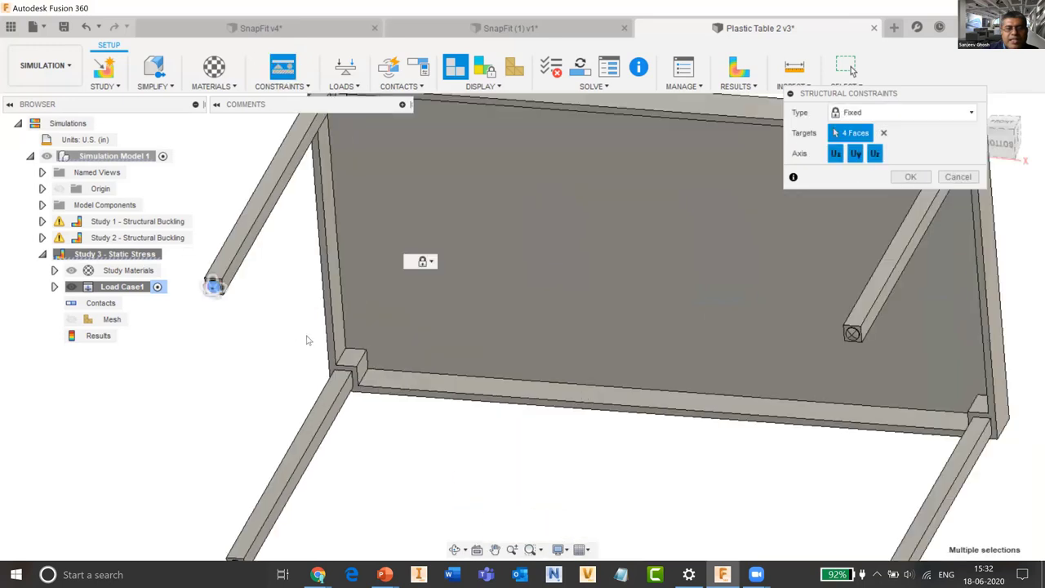
scroll(753, 353, "down", 4)
scroll(687, 339, "up", 8)
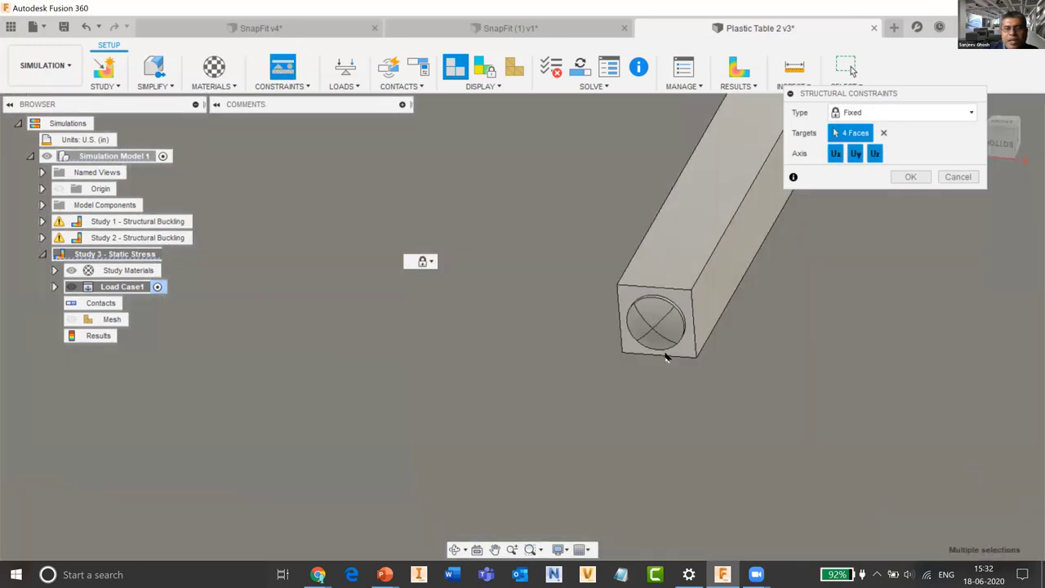
scroll(666, 355, "up", 2)
left_click(647, 299)
left_click(628, 319)
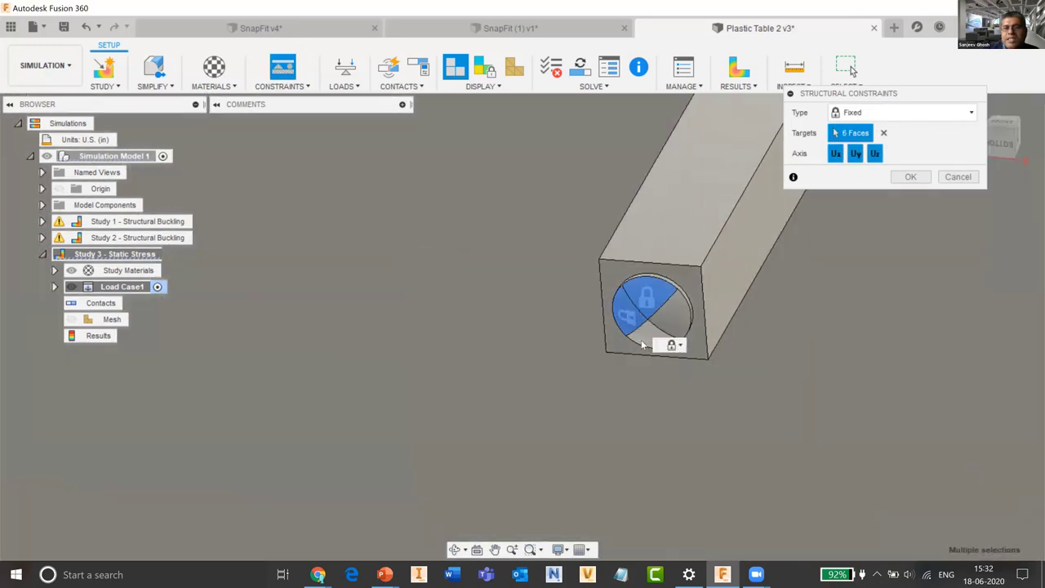
left_click(645, 330)
left_click(676, 320)
Add the four sector faces under the third foot, on the opposite long side, to the Fixed constraint.
scroll(707, 359, "down", 3)
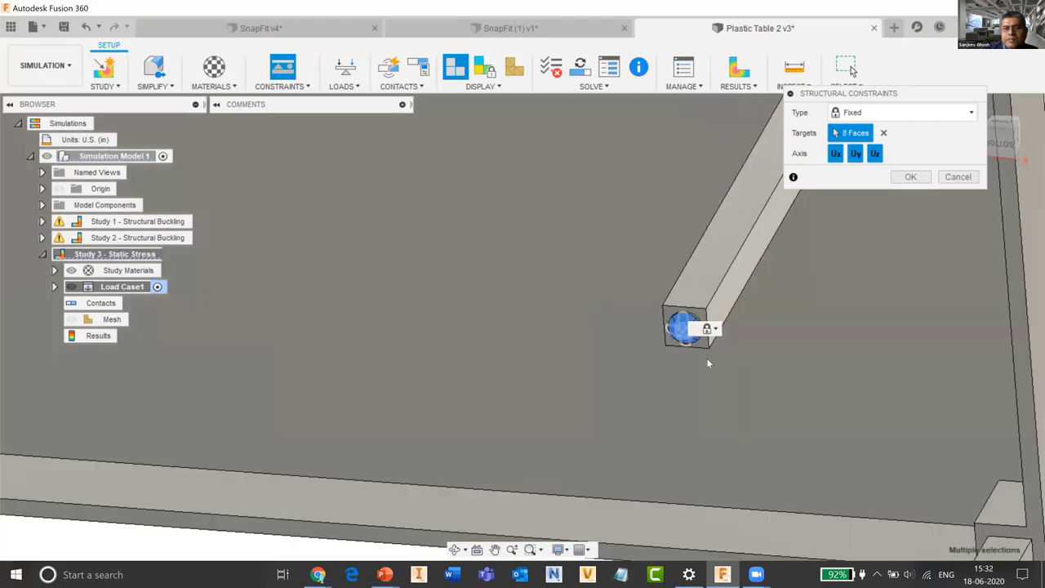
scroll(693, 373, "down", 5)
scroll(315, 499, "up", 4)
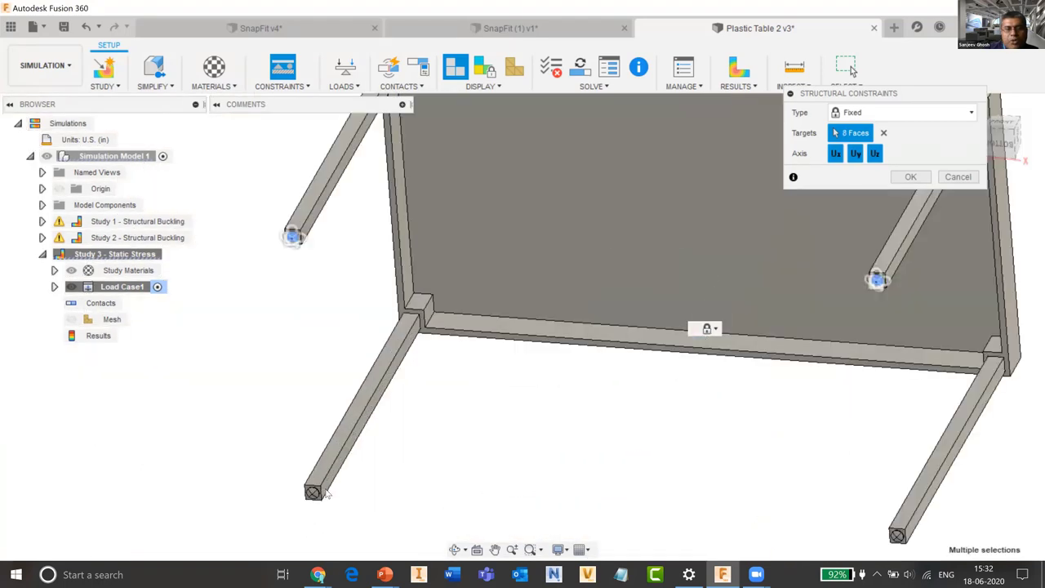
scroll(325, 493, "up", 5)
left_click(272, 415)
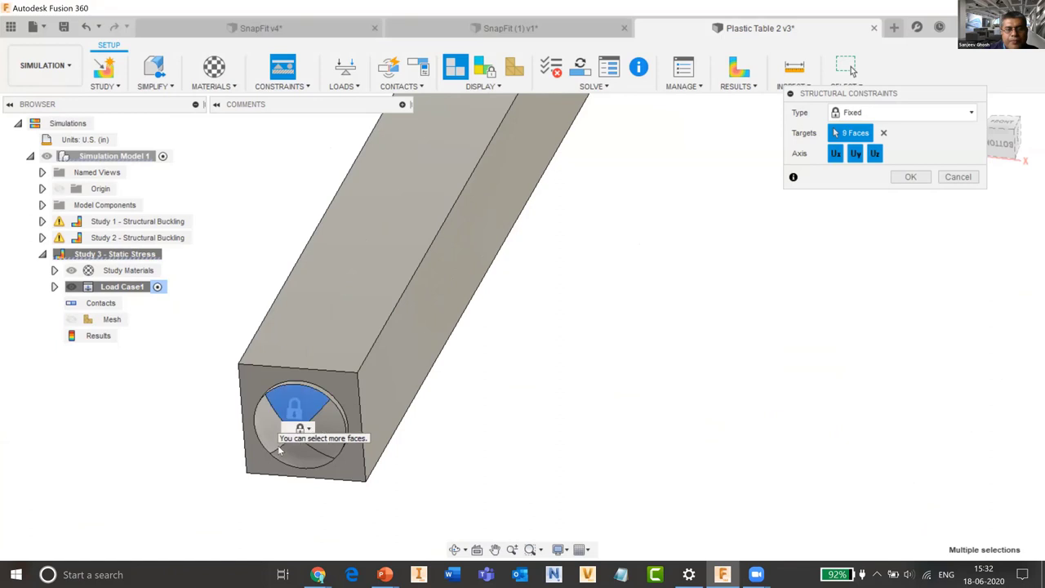
left_click(280, 450)
left_click(271, 430)
left_click(325, 441)
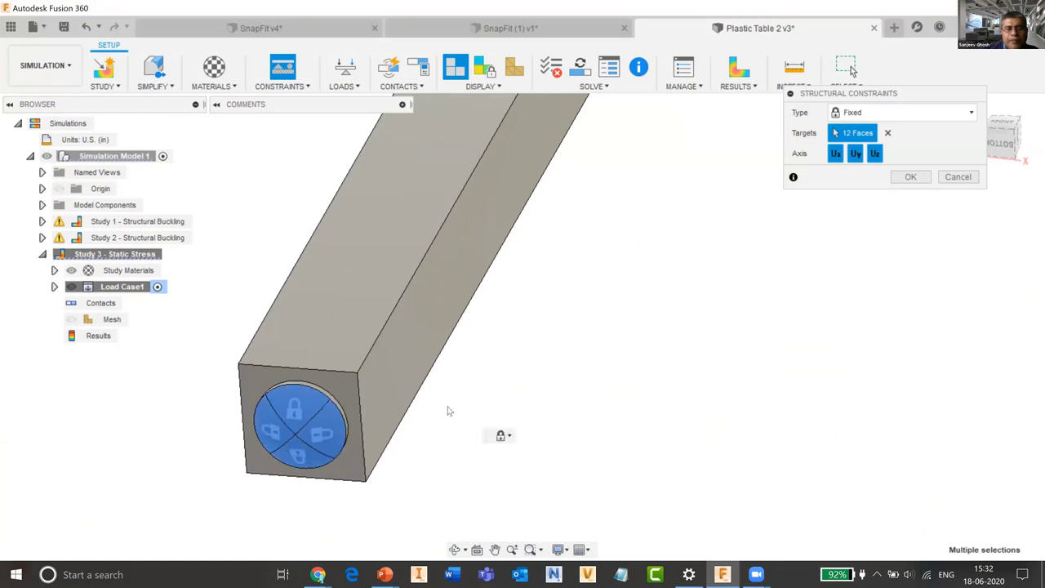
Add the four sector faces under the fourth foot to the Fixed constraint, accept it, and return to the home view.
scroll(448, 411, "down", 5)
middle_click_drag(817, 420, 707, 459)
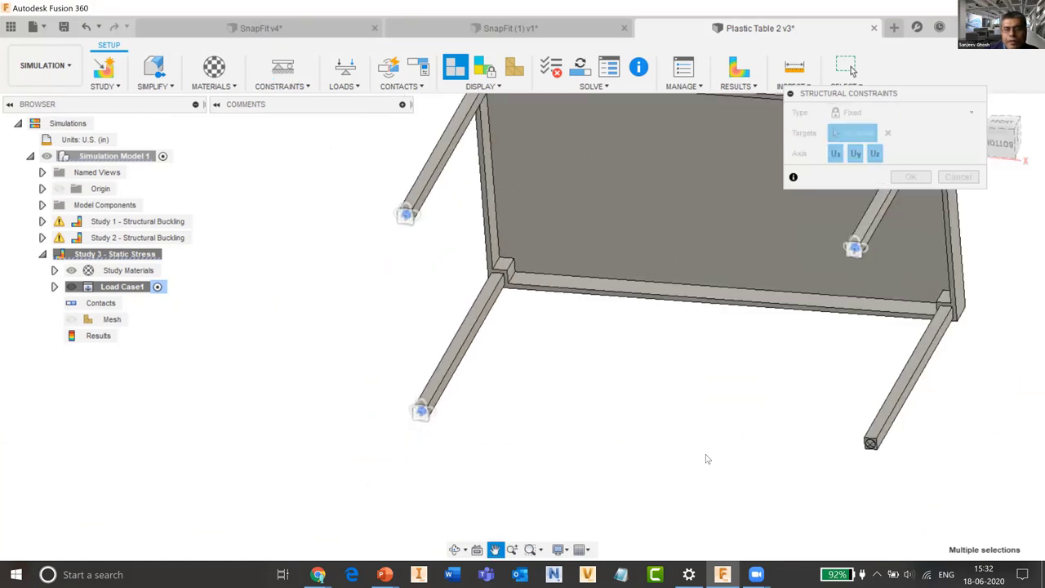
scroll(704, 441, "up", 5)
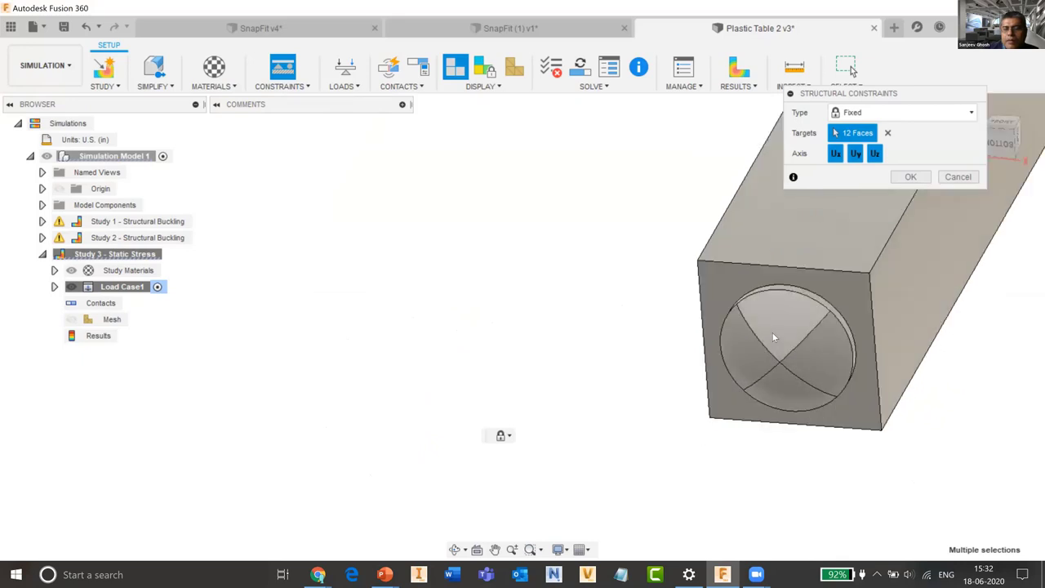
left_click(774, 336)
left_click(739, 352)
left_click(786, 392)
left_click(817, 364)
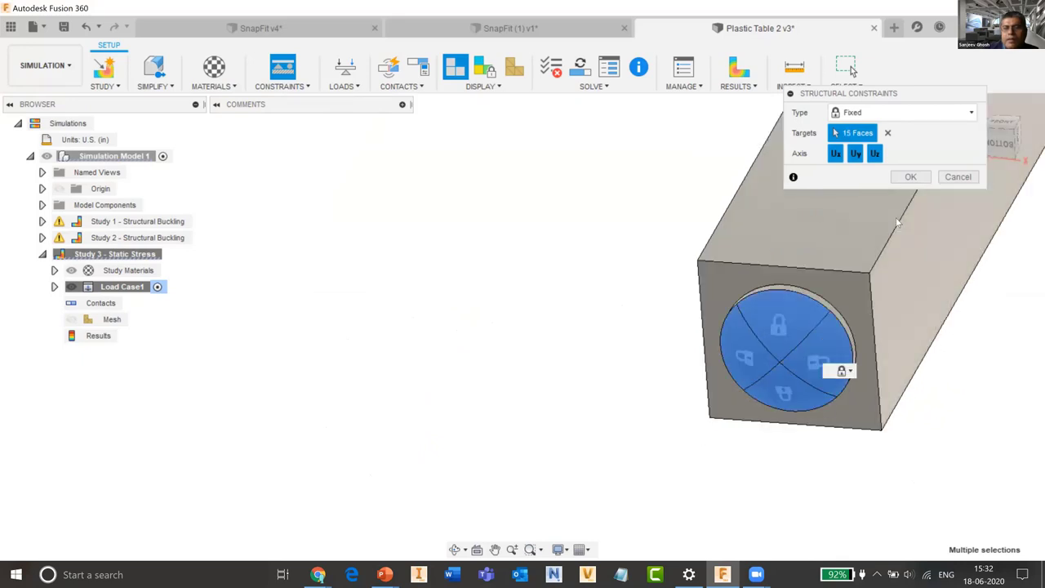
left_click(911, 176)
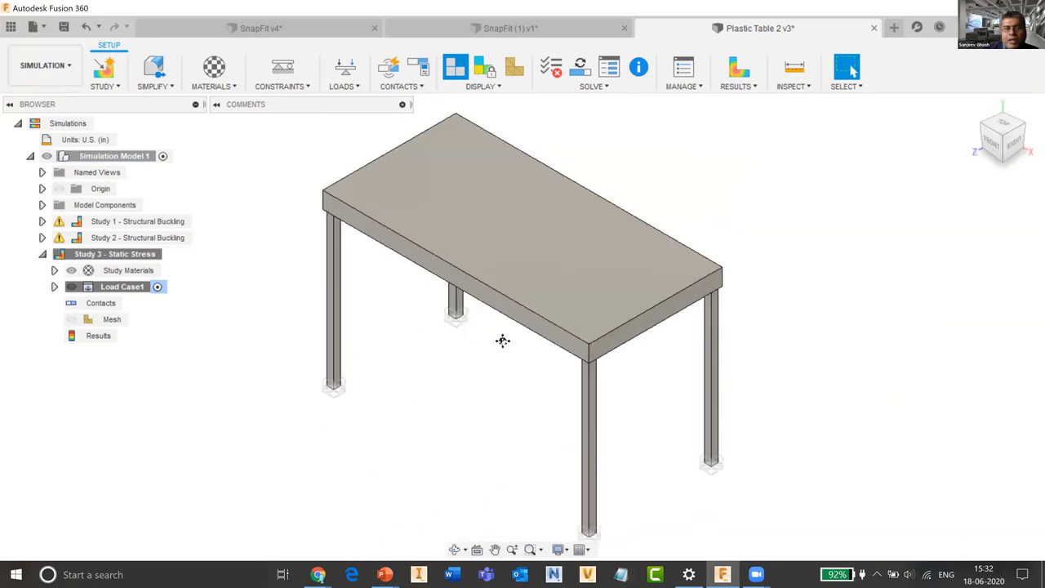
key("Escape")
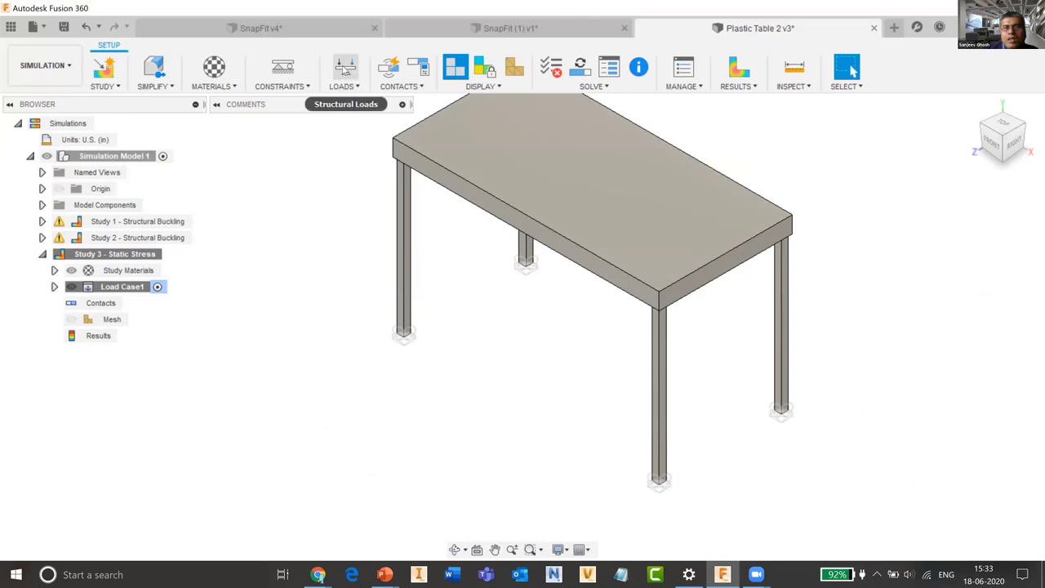
Start a structural load of type Force and select the table's top face as its target.
left_click(345, 69)
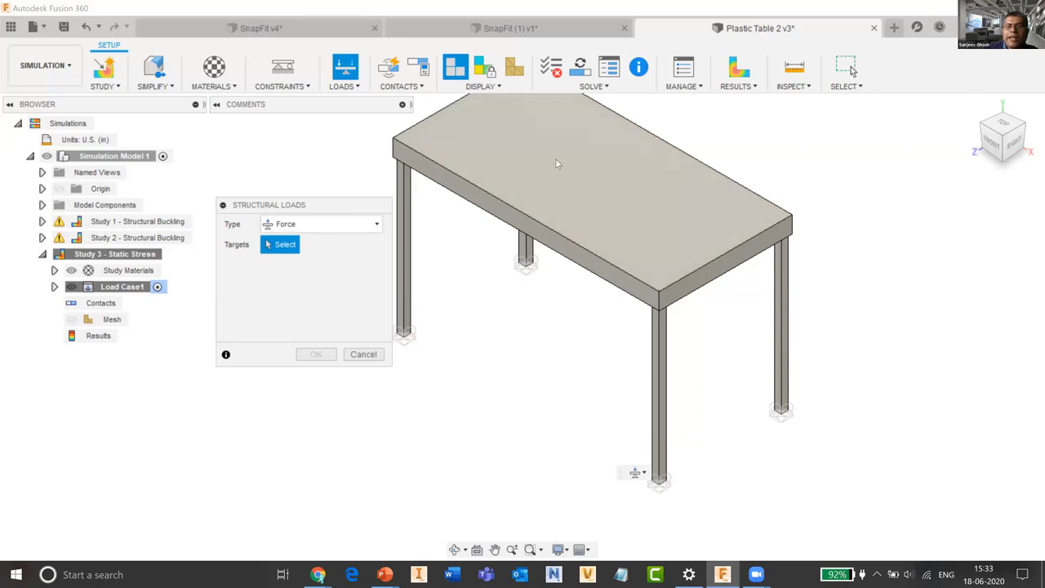
scroll(524, 151, "up", 1)
scroll(524, 151, "up", 1)
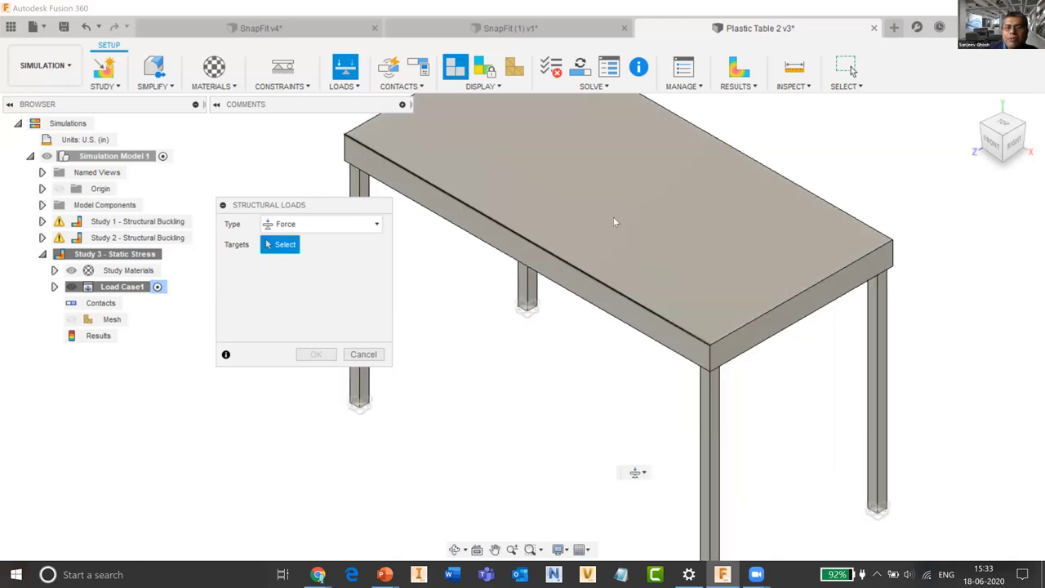
scroll(519, 214, "up", 2)
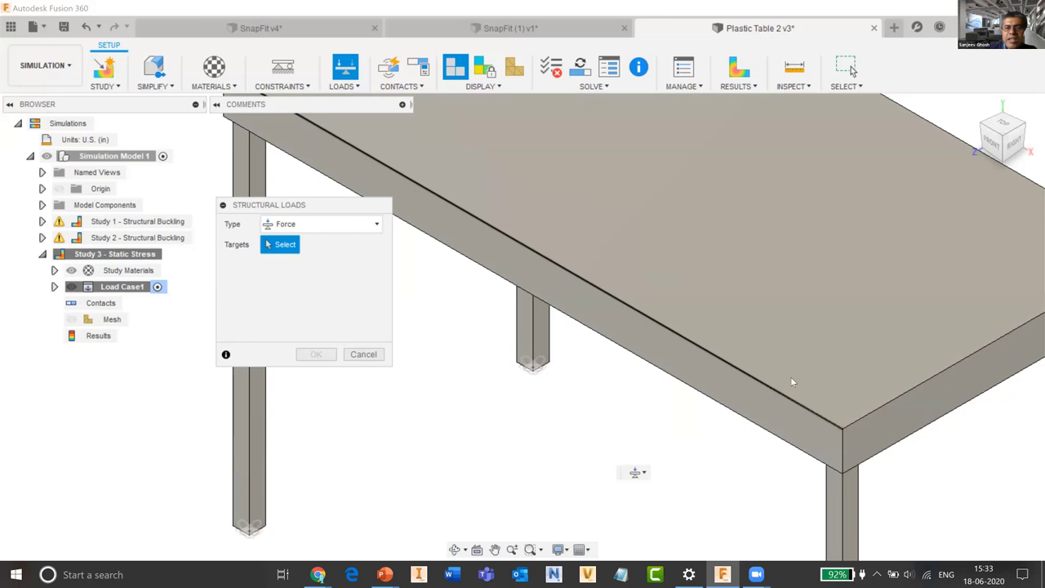
middle_click_drag(686, 257, 575, 141)
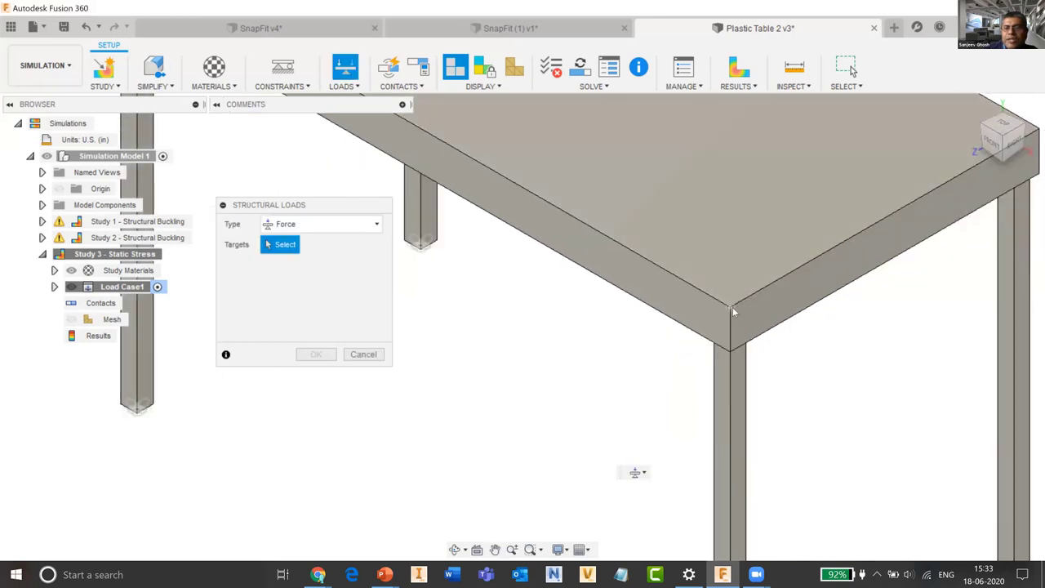
scroll(684, 281, "down", 4)
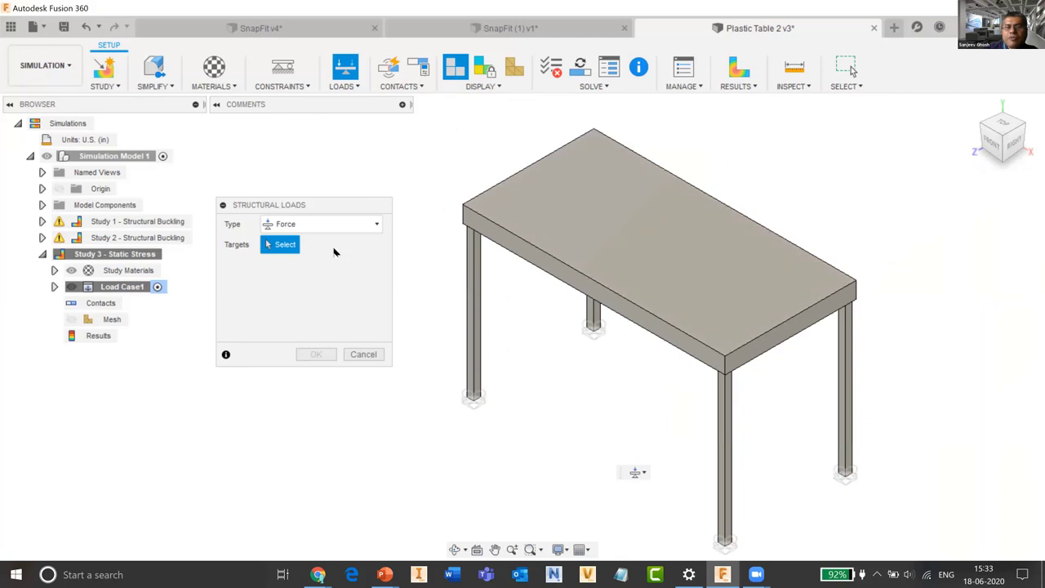
left_click(321, 227)
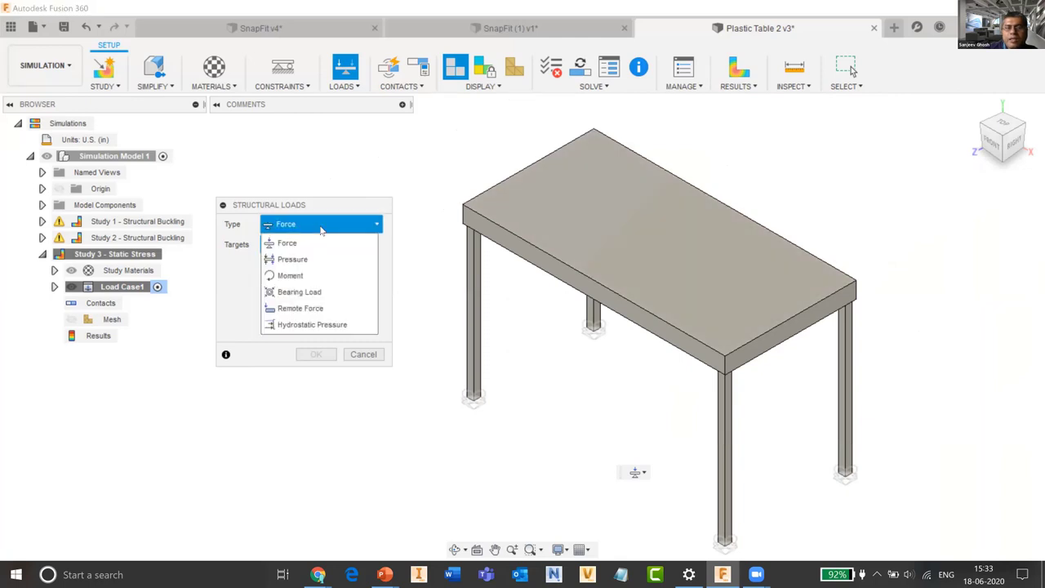
left_click(325, 207)
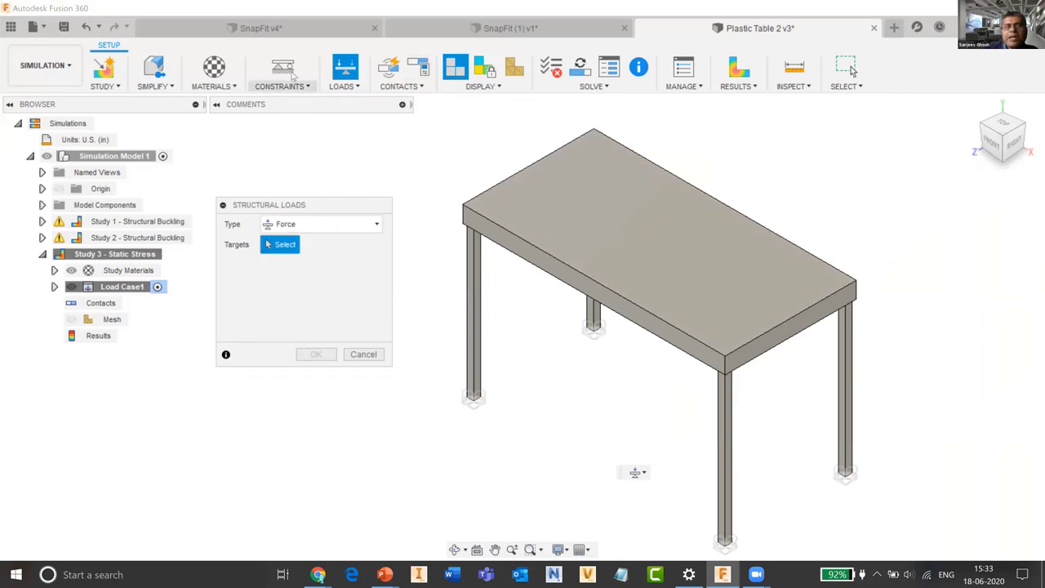
left_click_drag(377, 204, 418, 151)
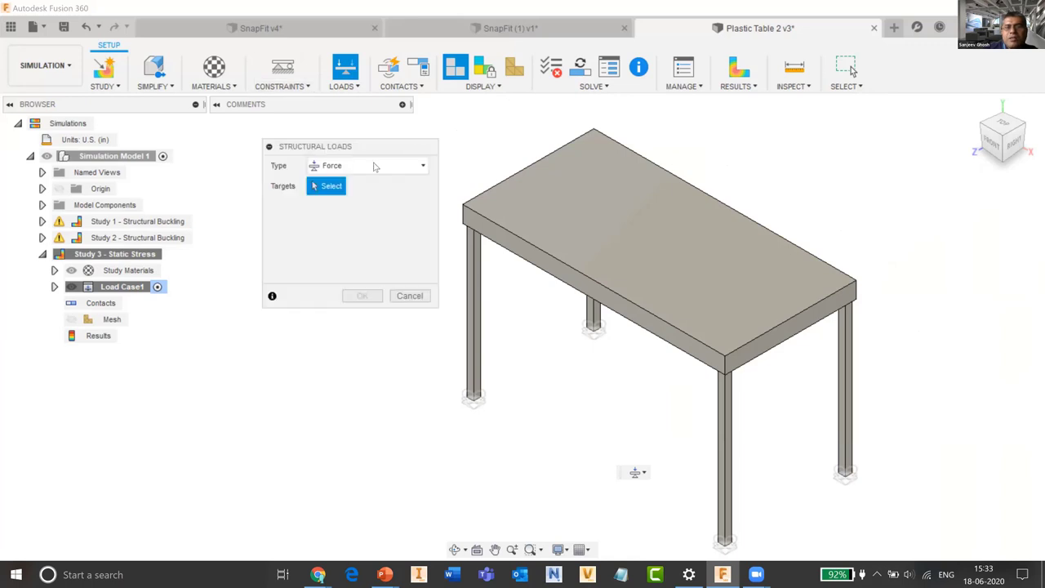
left_click(682, 235)
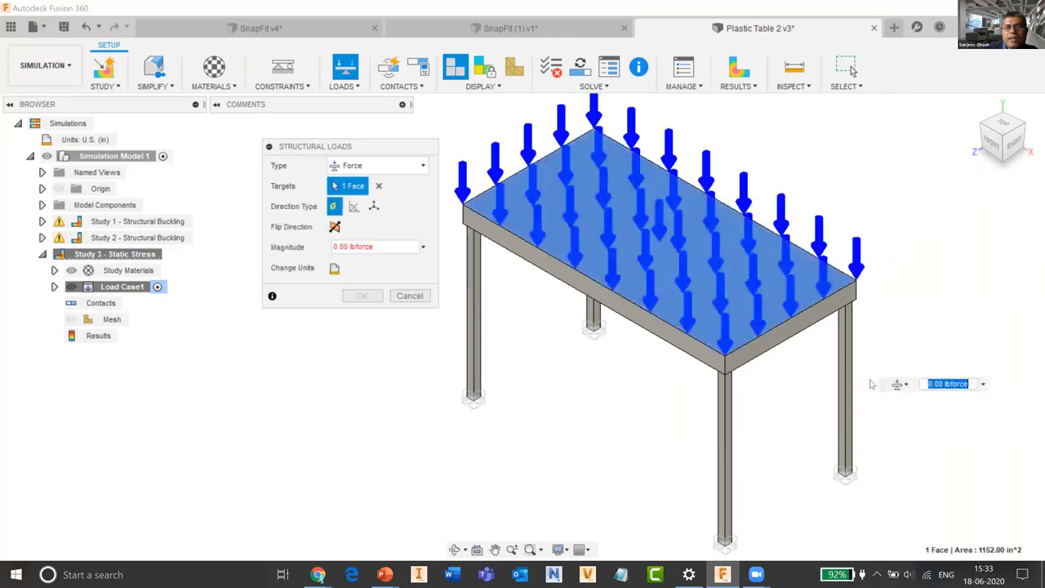
Set the force magnitude on the table's top face to 200 lbforce and accept the load.
left_click(384, 246)
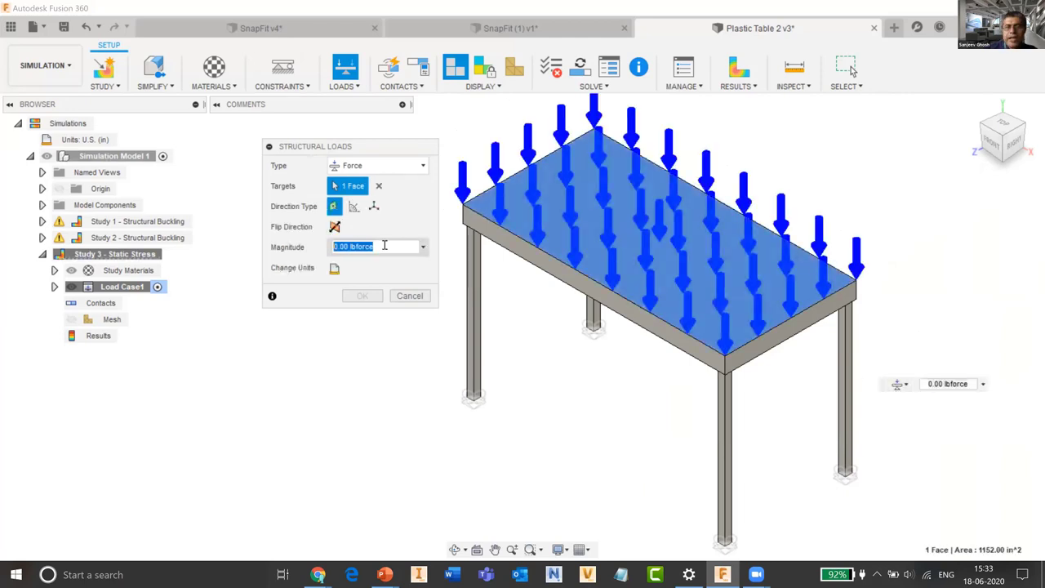
type("200")
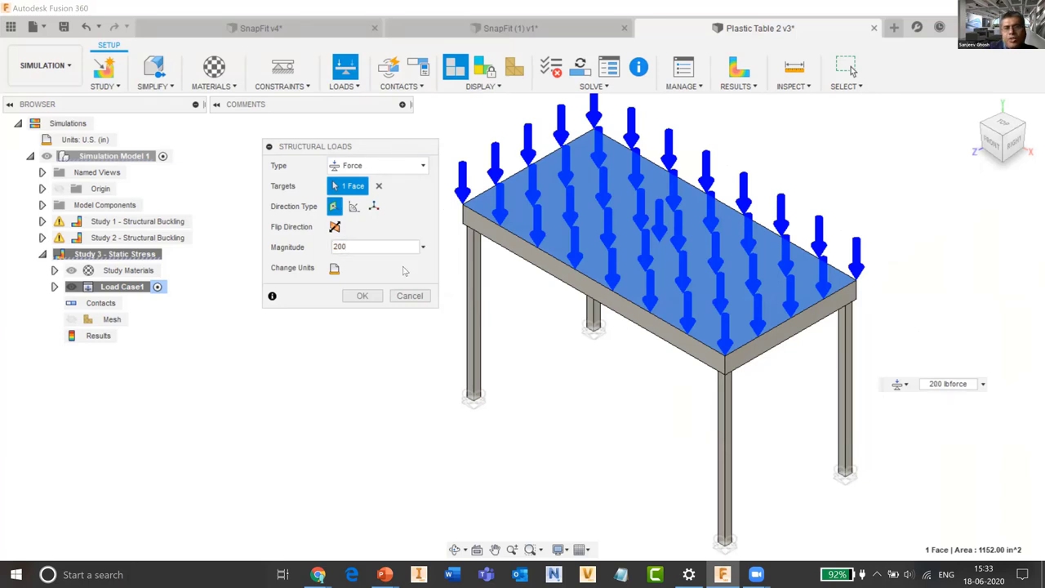
left_click(363, 296)
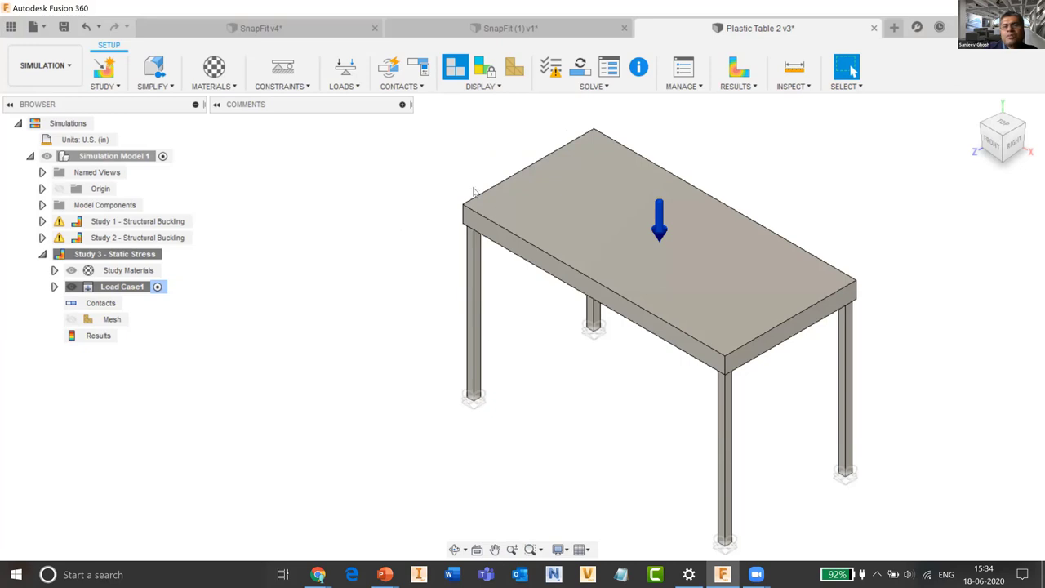
Run the study pre-check, inspect the bodies in the DOF View, and close that view.
middle_click_drag(782, 199, 719, 177)
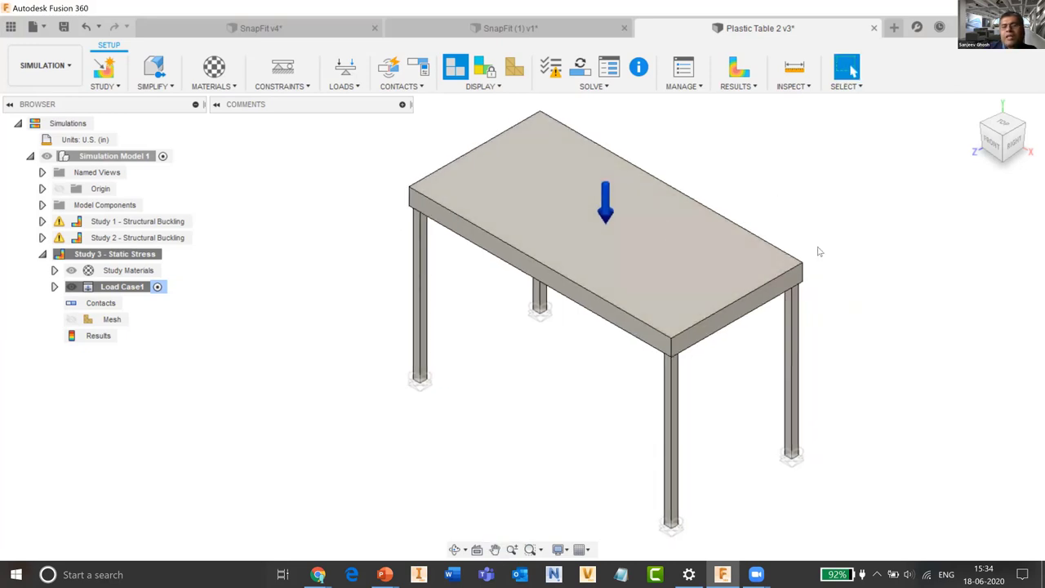
scroll(820, 251, "down", 3)
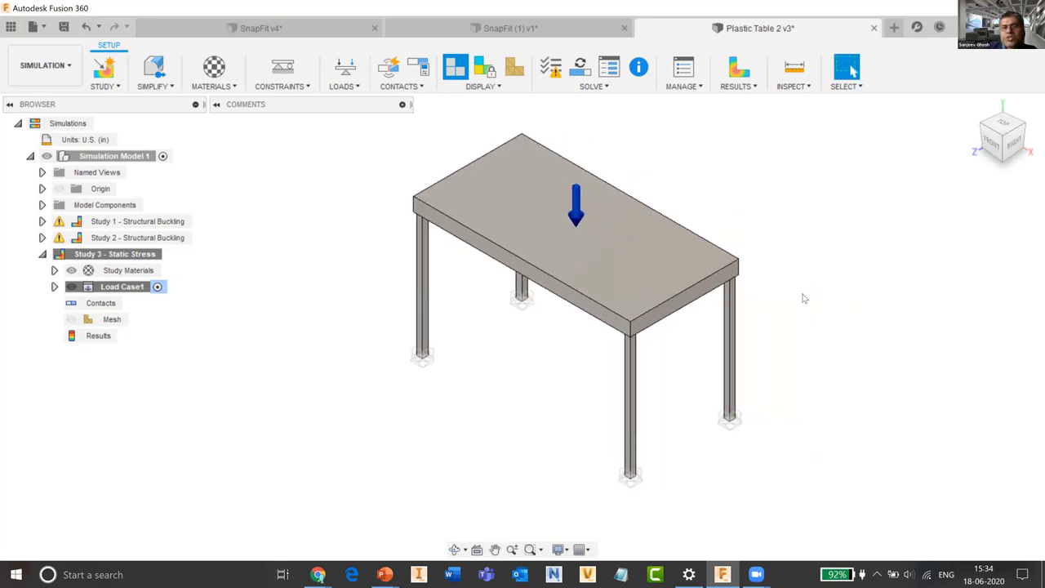
middle_click_drag(839, 282, 801, 282)
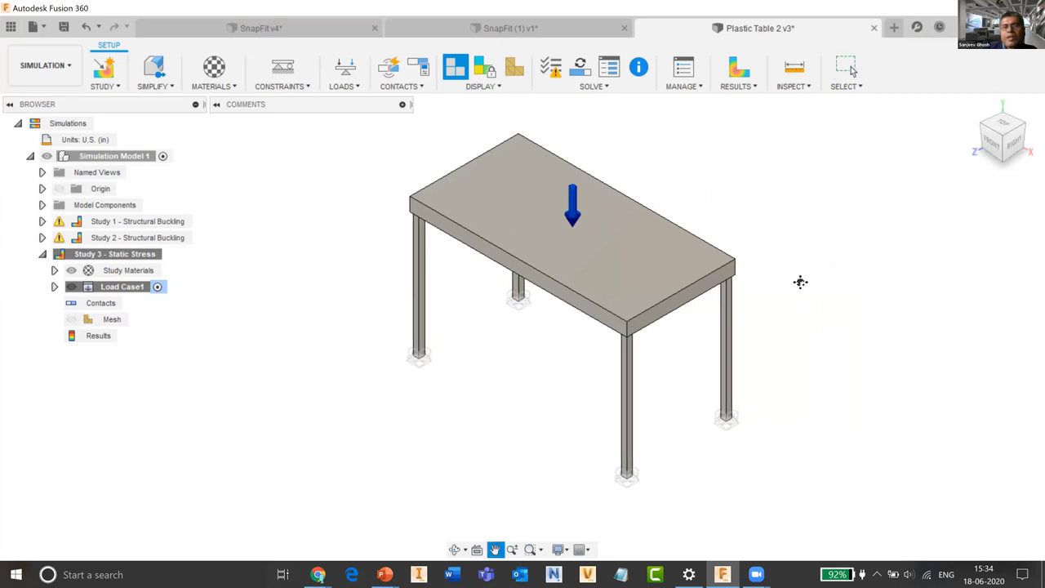
left_click(551, 89)
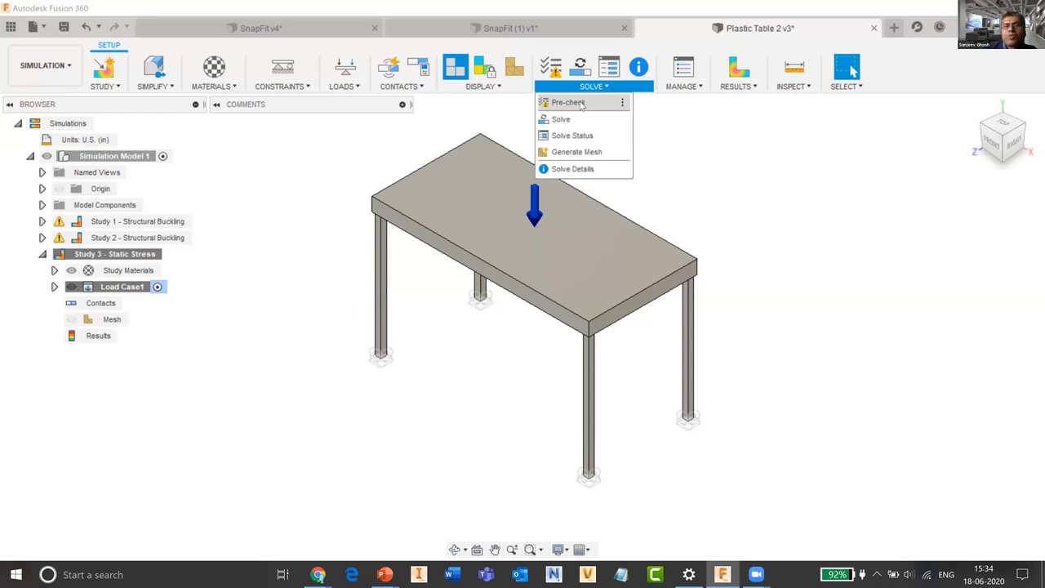
left_click(581, 104)
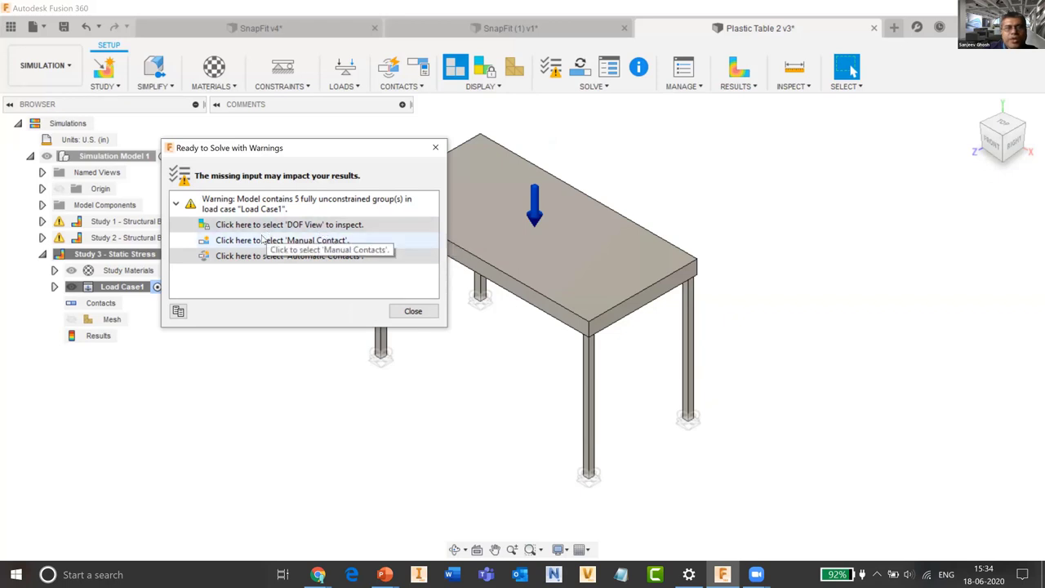
left_click(296, 228)
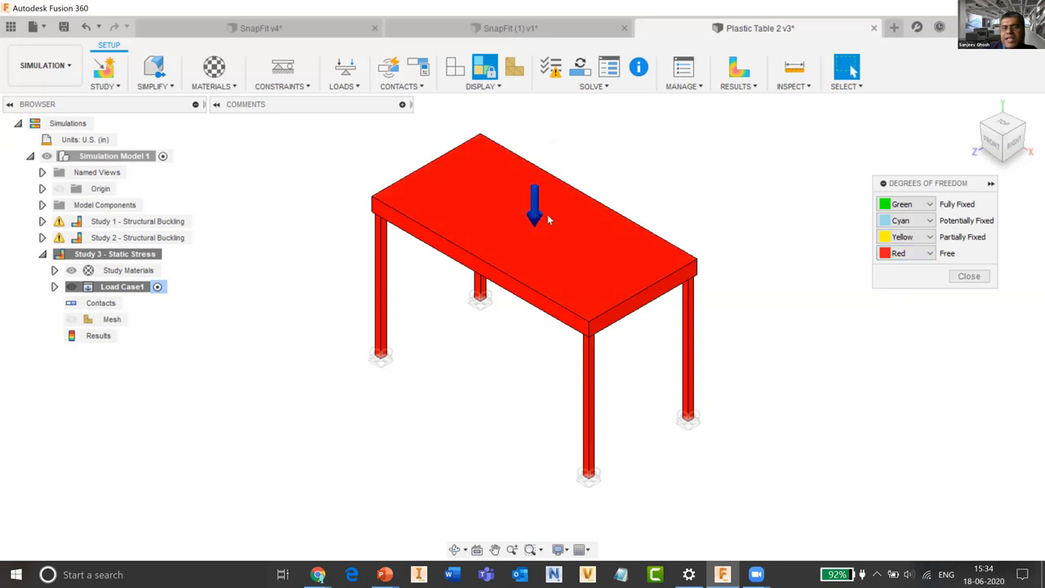
left_click(960, 279)
Examine the Fixed constraint symbols on the undersides of the table's feet up close.
mouse_move(801, 293)
middle_mouse_down()
mouse_move(822, 298)
mouse_move(853, 273)
middle_mouse_up()
scroll(411, 327, "up", 5)
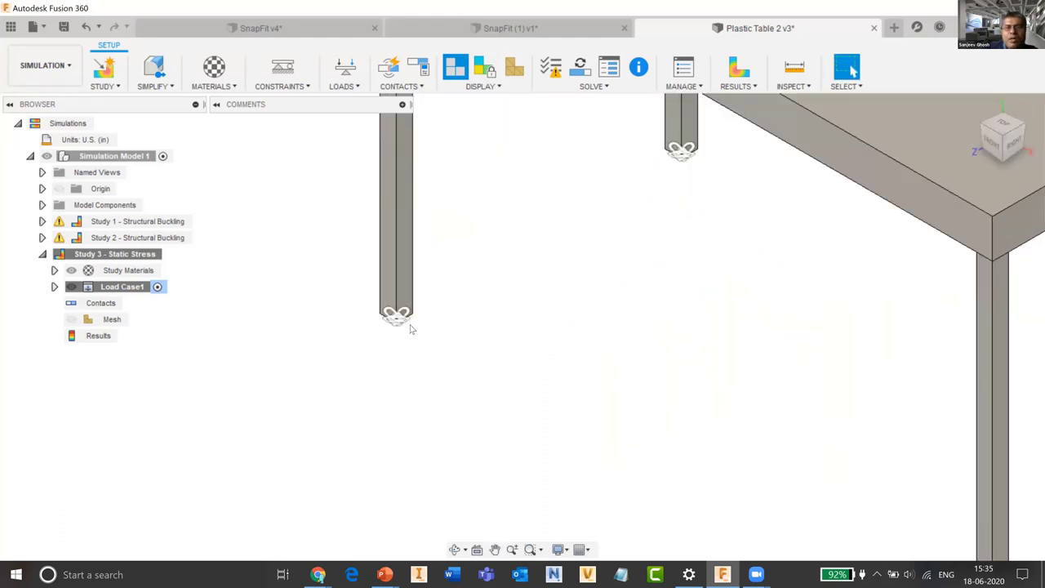
scroll(411, 326, "down", 4)
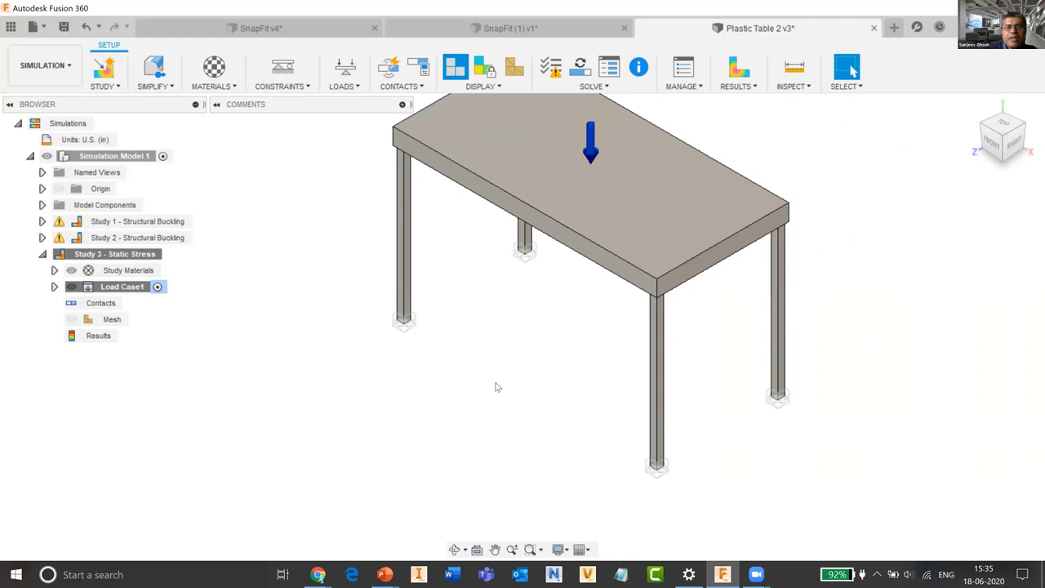
scroll(495, 387, "down", 2)
middle_click_drag(496, 396, 423, 378, "shift")
scroll(415, 377, "up", 5)
scroll(415, 378, "up", 4)
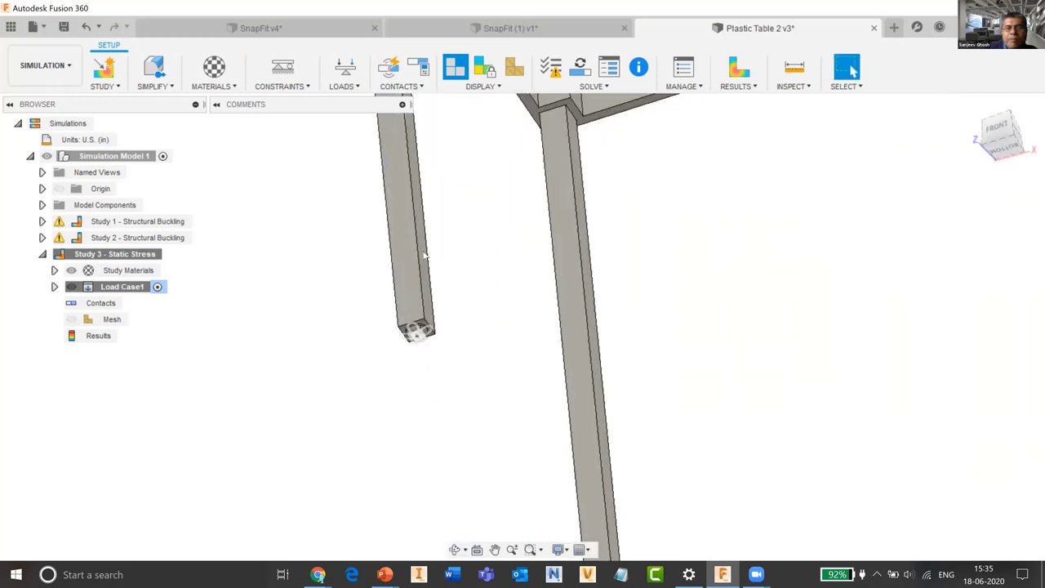
scroll(409, 283, "up", 1)
scroll(409, 283, "up", 2)
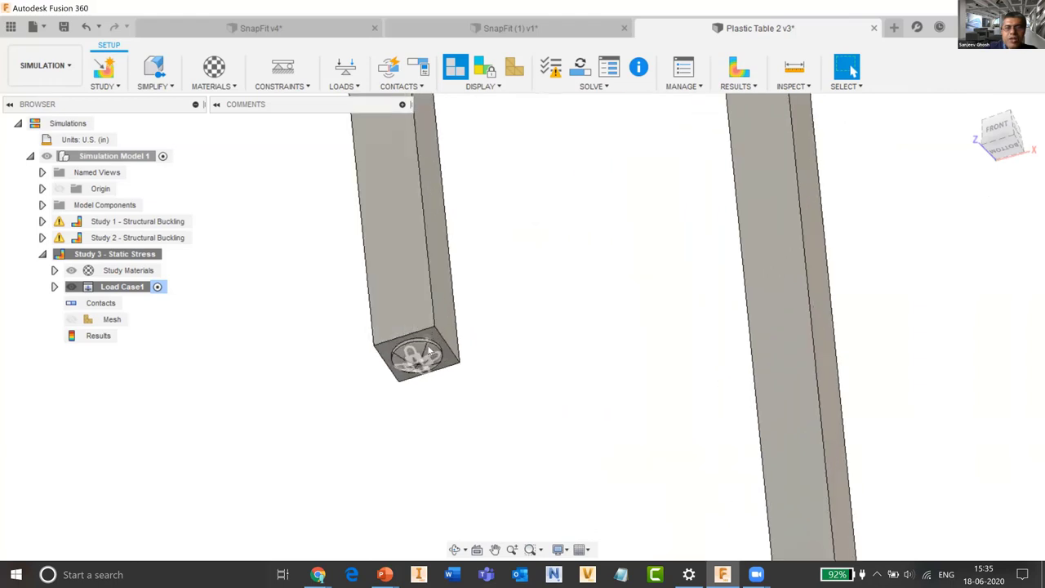
middle_click_drag(410, 283, 407, 357, "shift")
scroll(407, 357, "up", 2)
scroll(407, 360, "up", 2)
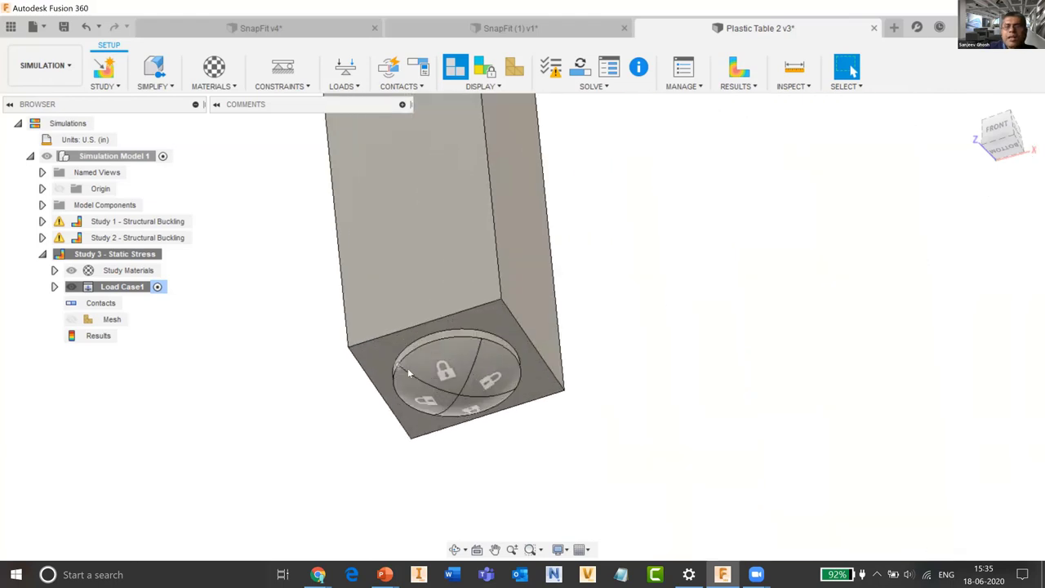
scroll(454, 428, "down", 5)
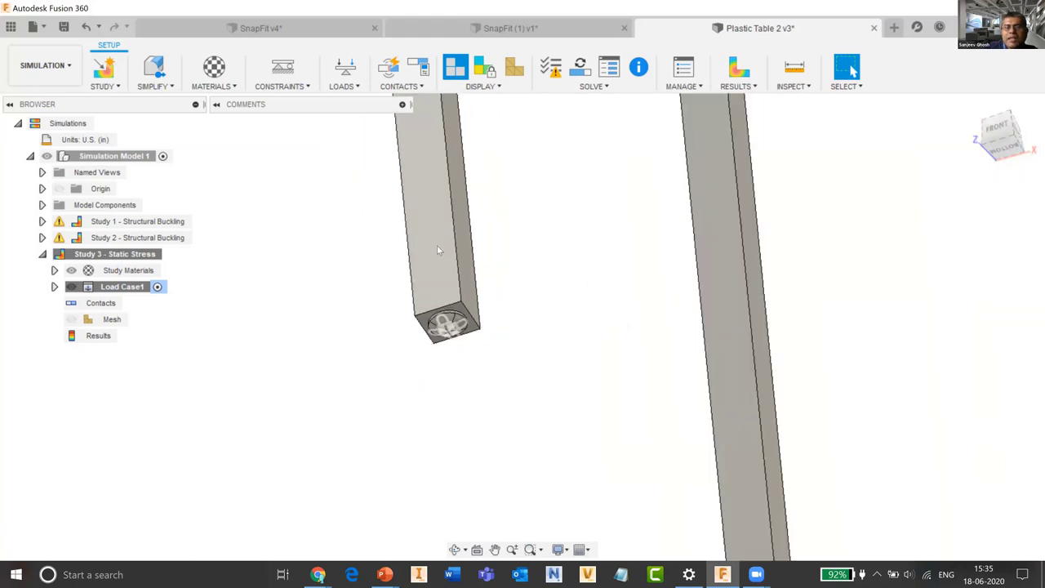
left_click(437, 245)
right_click(437, 245)
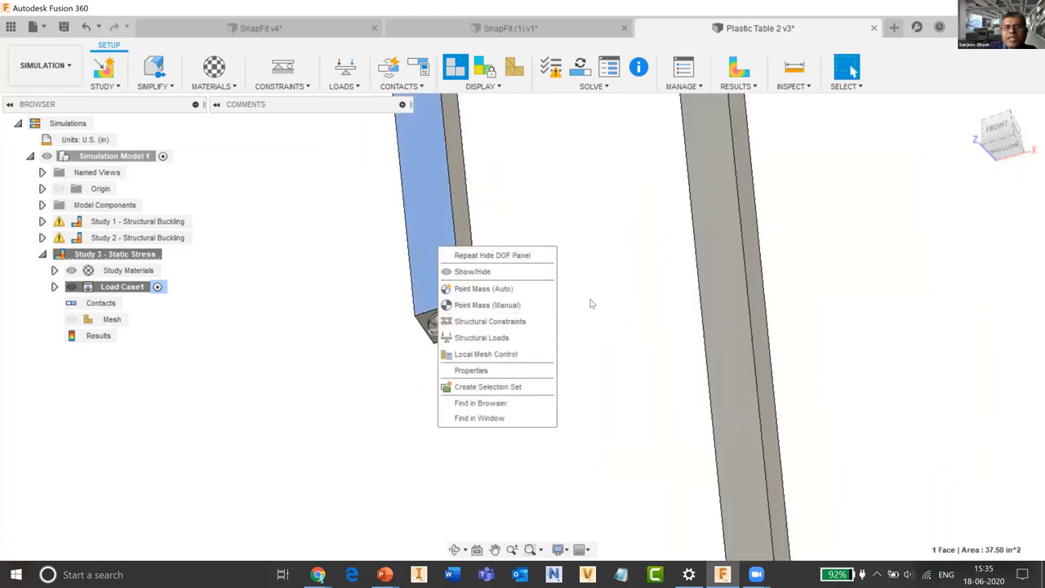
left_click(563, 254)
scroll(536, 422, "down", 2)
scroll(645, 388, "down", 5)
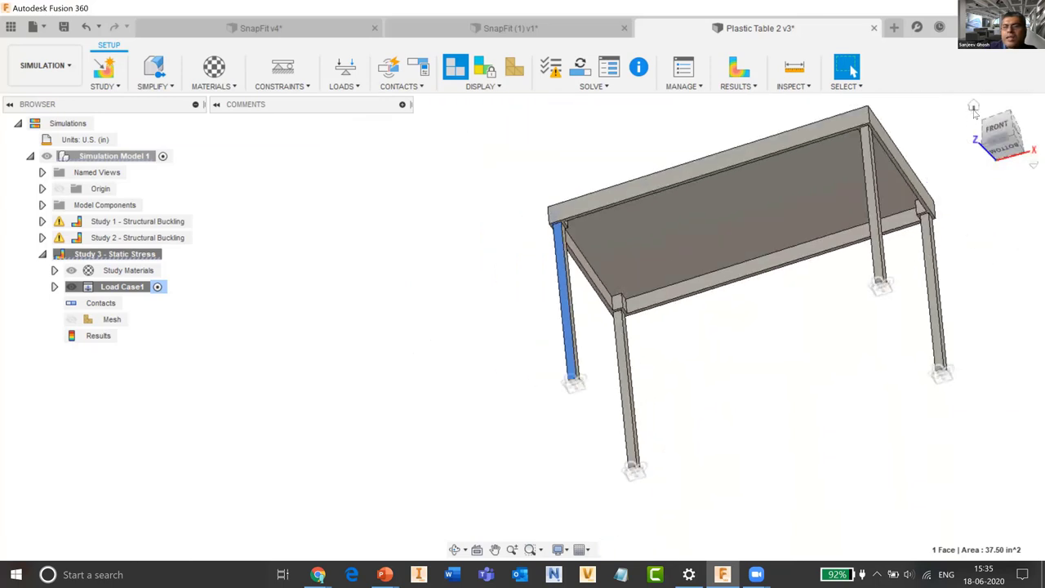
left_click(974, 107)
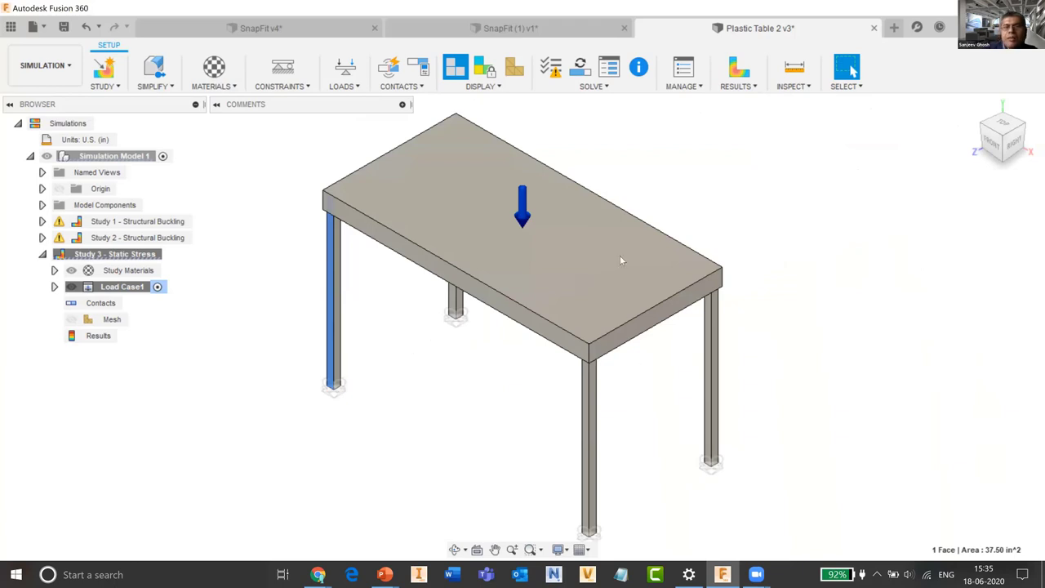
left_click(703, 186)
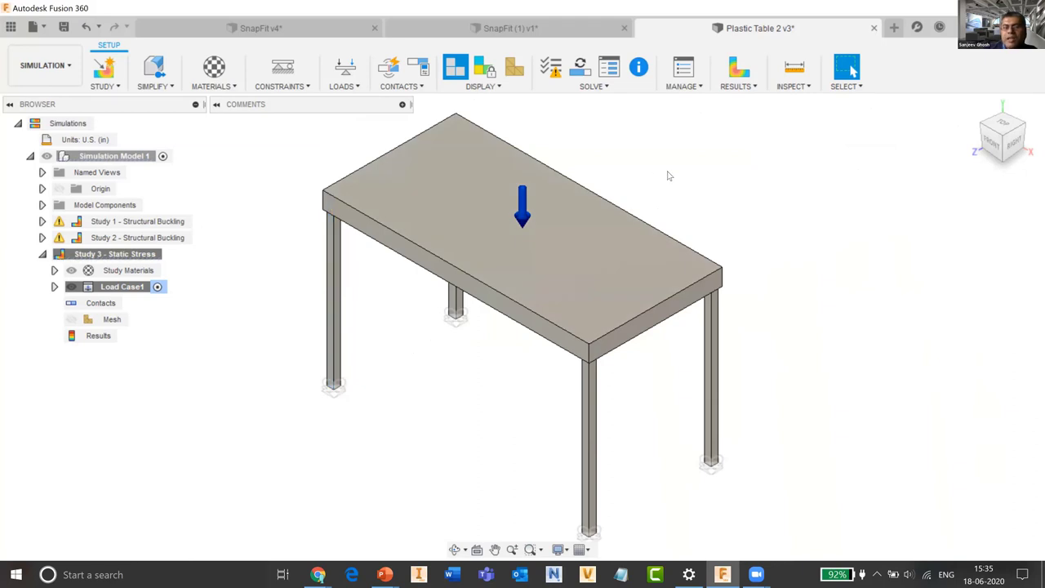
Generate automatic contacts between the table's bodies with a 0.004 in solids detection tolerance and run the study pre-check.
mouse_move(707, 204)
middle_mouse_down()
mouse_move(742, 204)
mouse_move(724, 196)
middle_mouse_up()
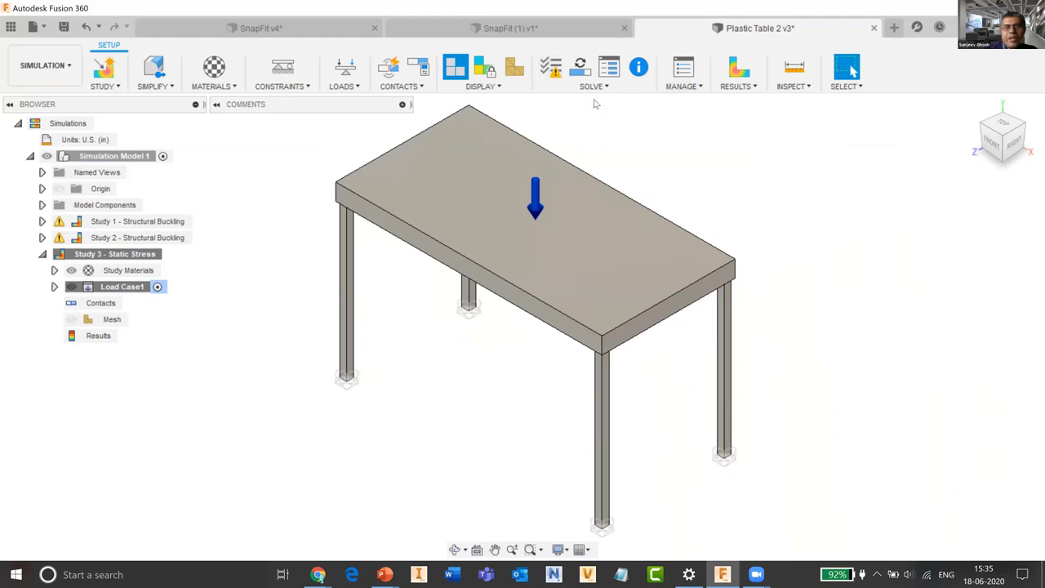
left_click(401, 92)
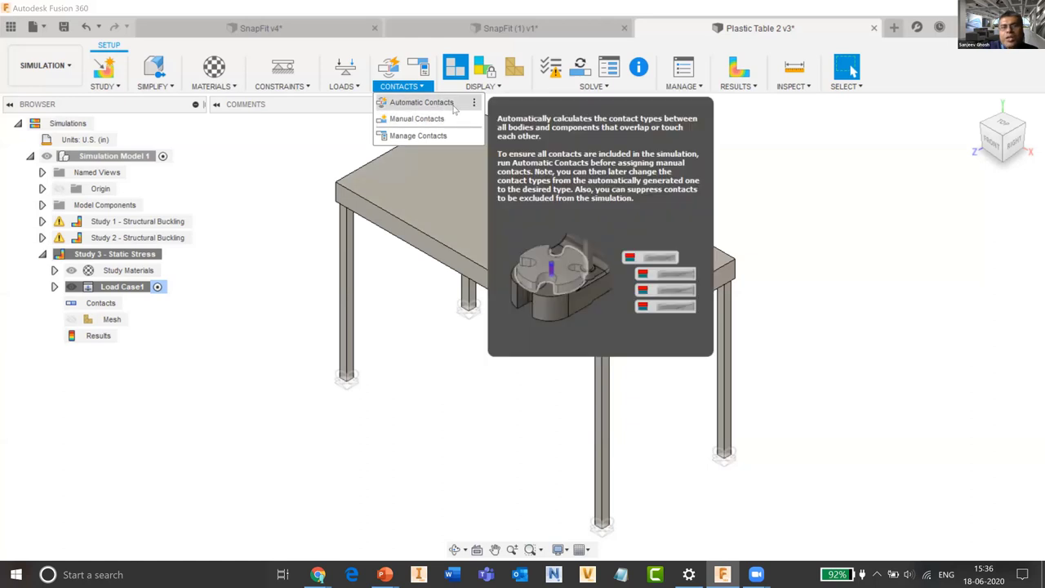
left_click(420, 103)
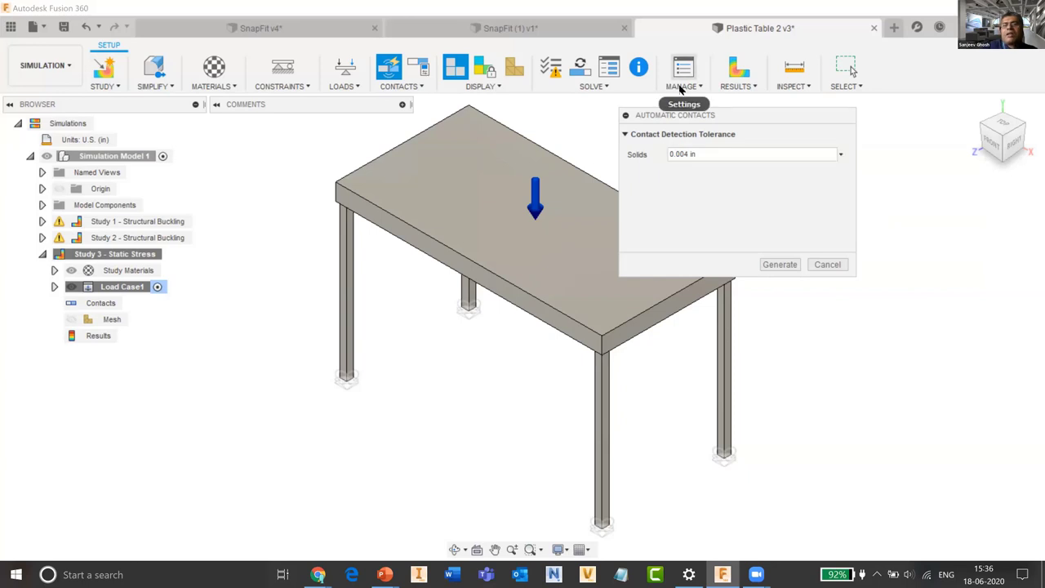
left_click_drag(687, 119, 798, 124)
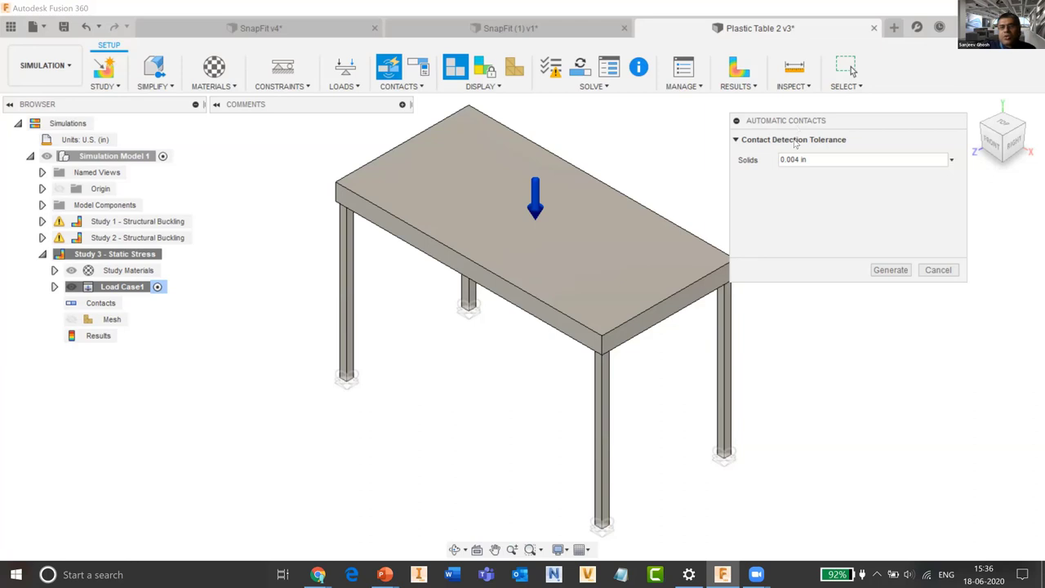
left_click(891, 273)
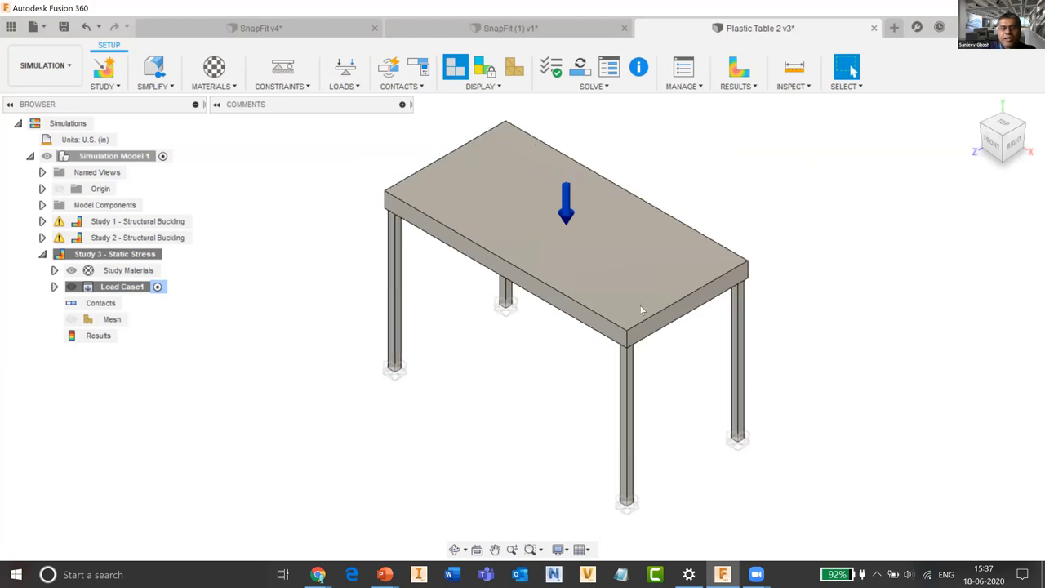
left_click(572, 90)
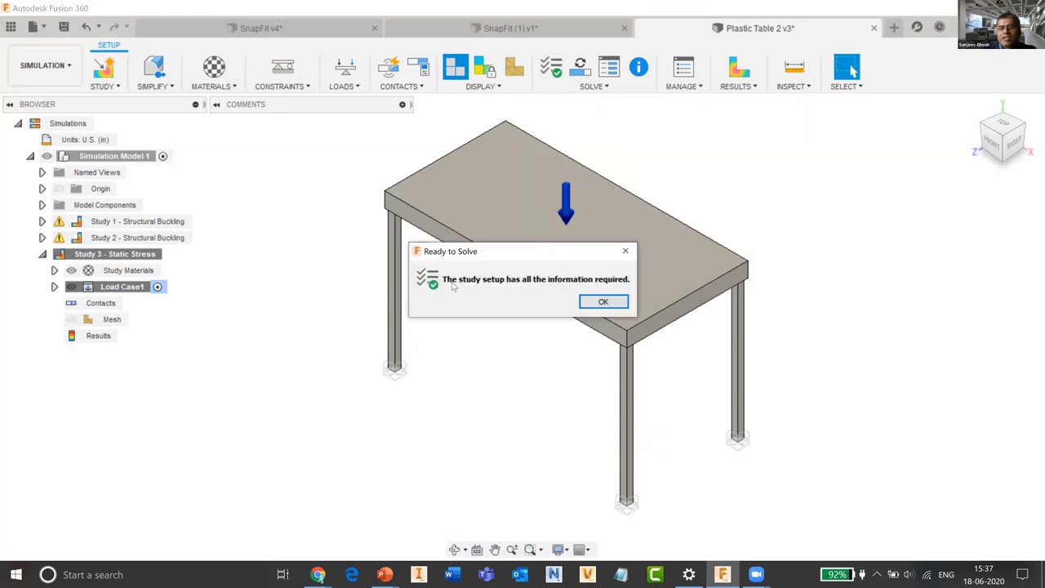
left_click(603, 301)
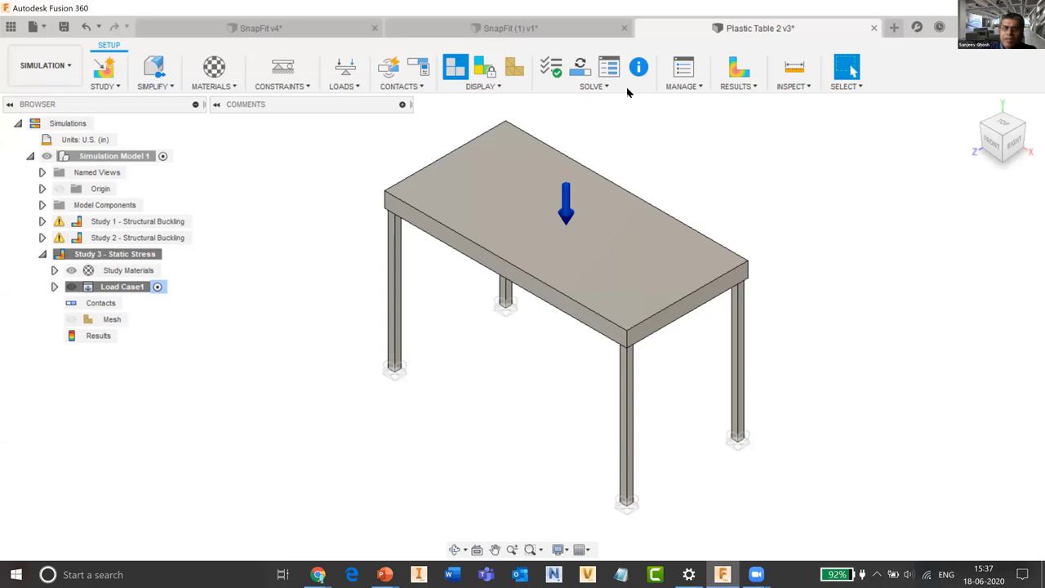
Solve Study 3 - Static Stress locally and dismiss the job status window.
left_click(592, 87)
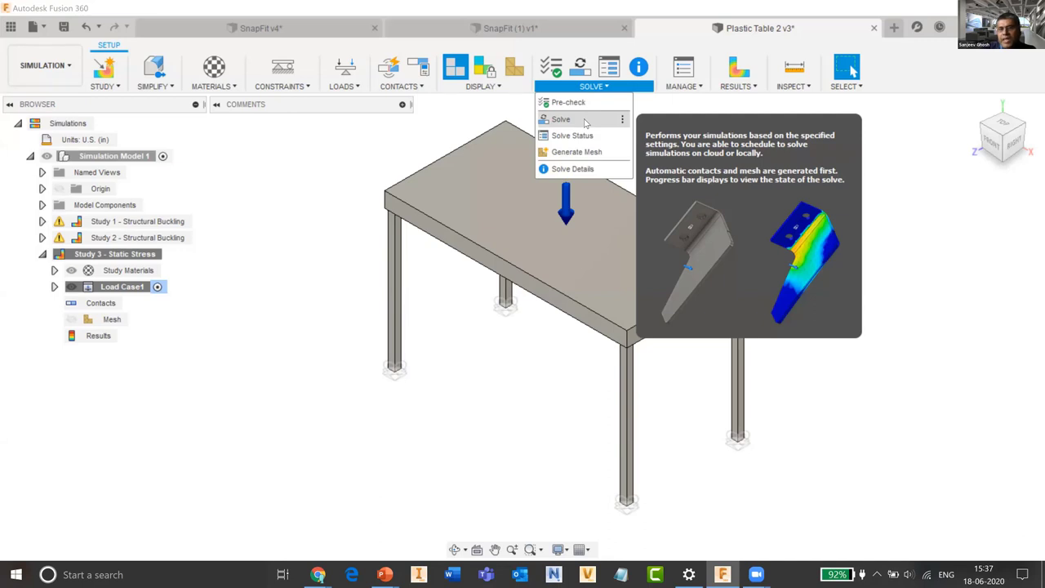
left_click(585, 120)
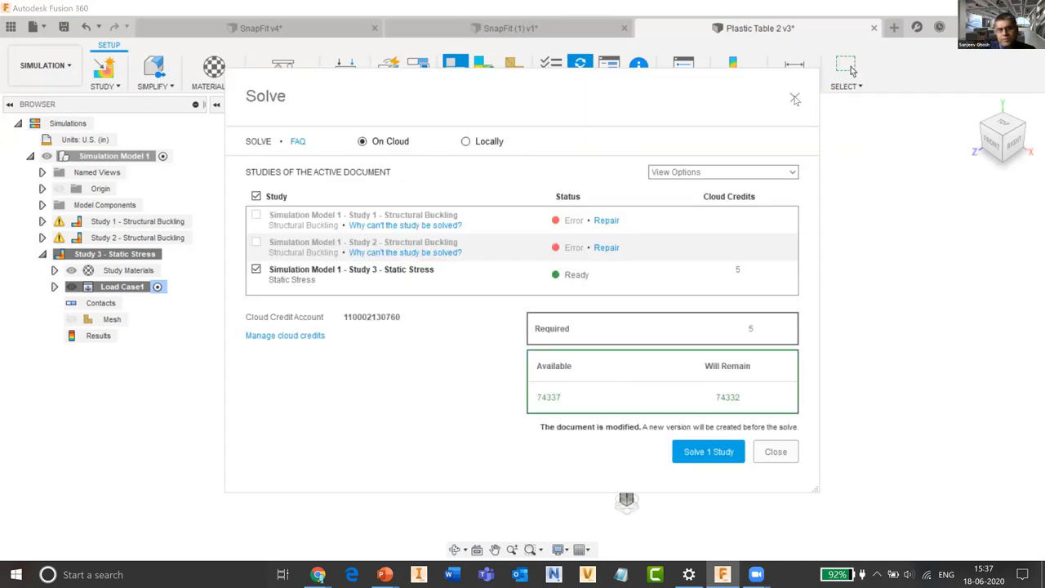
left_click(466, 142)
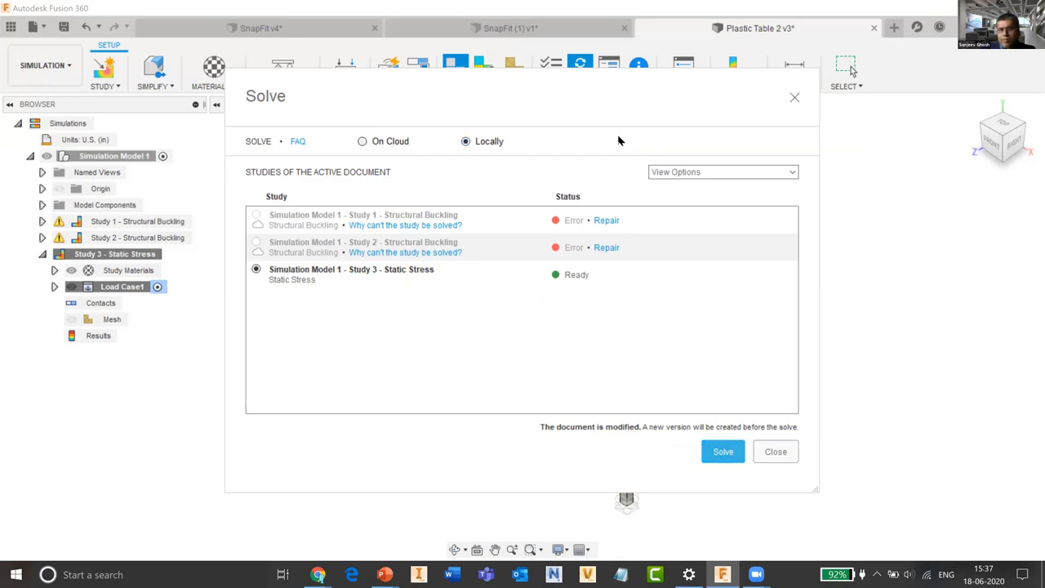
left_click_drag(516, 79, 404, 79)
left_click_drag(645, 76, 801, 79)
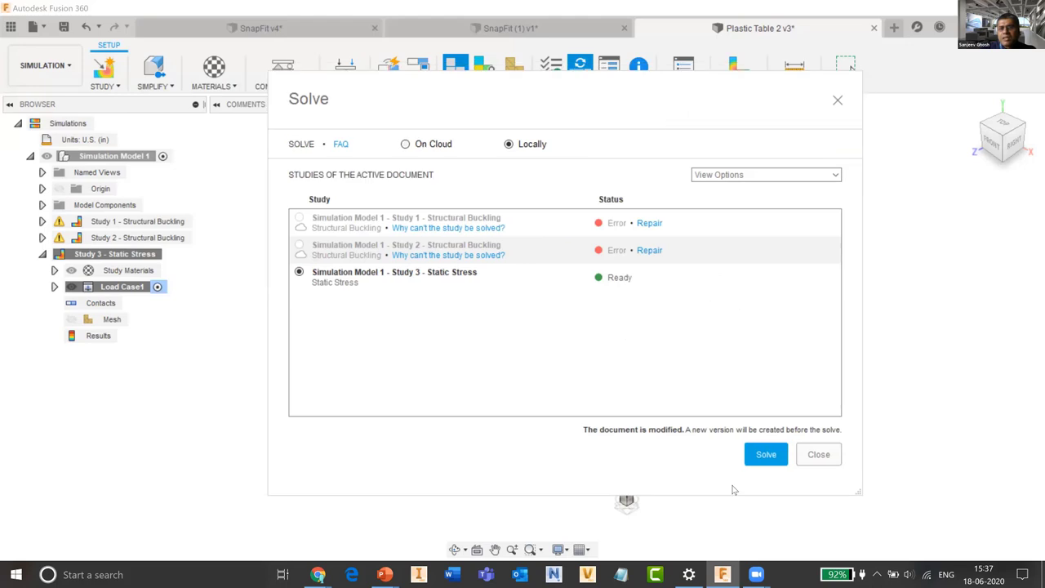
left_click(767, 457)
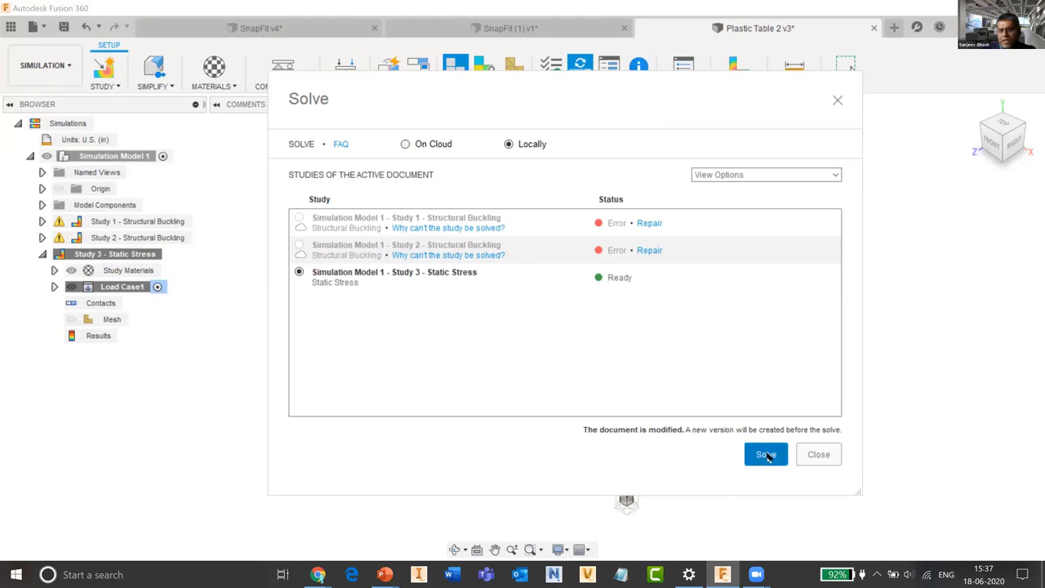
left_click(767, 456)
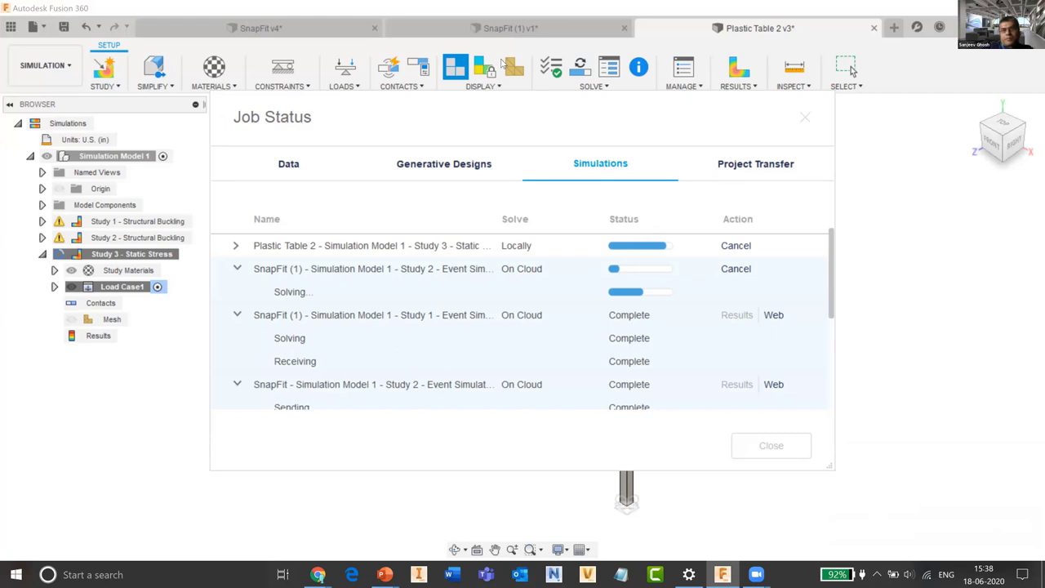
left_click(854, 234)
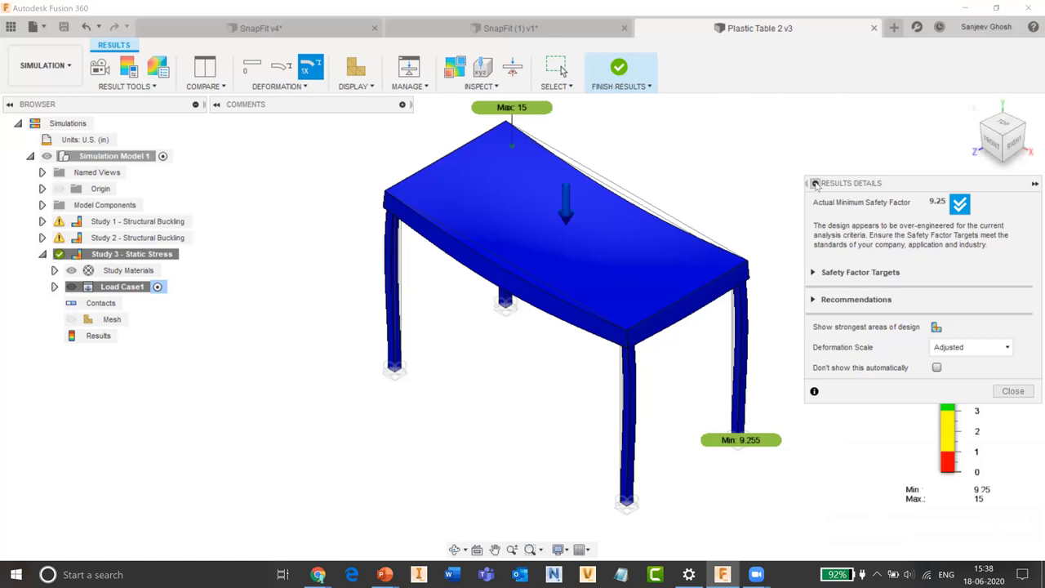
Collapse the results details and examine the table's deformed safety factor plot and the result animation settings.
left_click(815, 184)
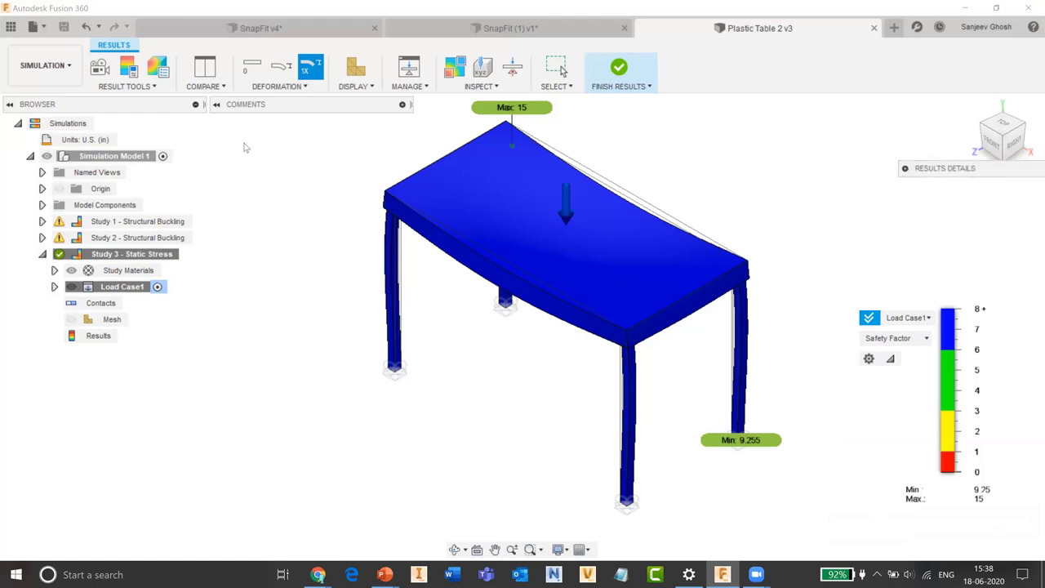
left_click(37, 67)
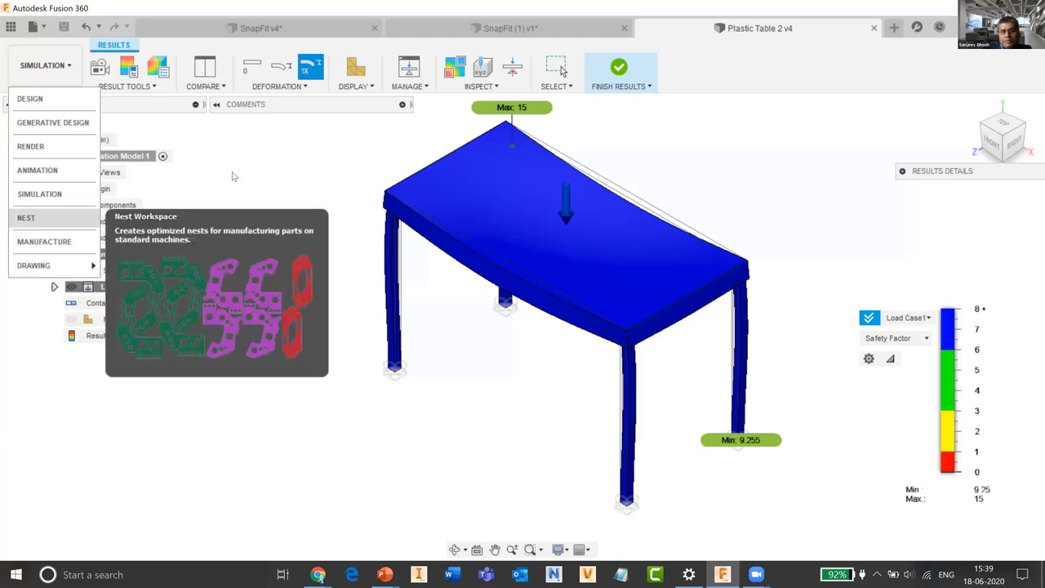
left_click(322, 168)
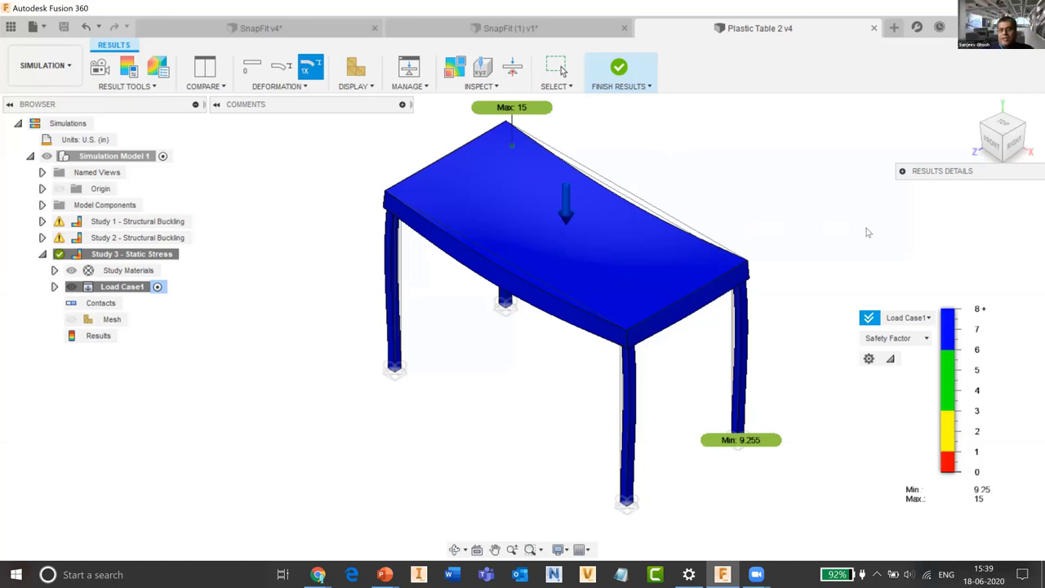
middle_click_drag(864, 234, 827, 242)
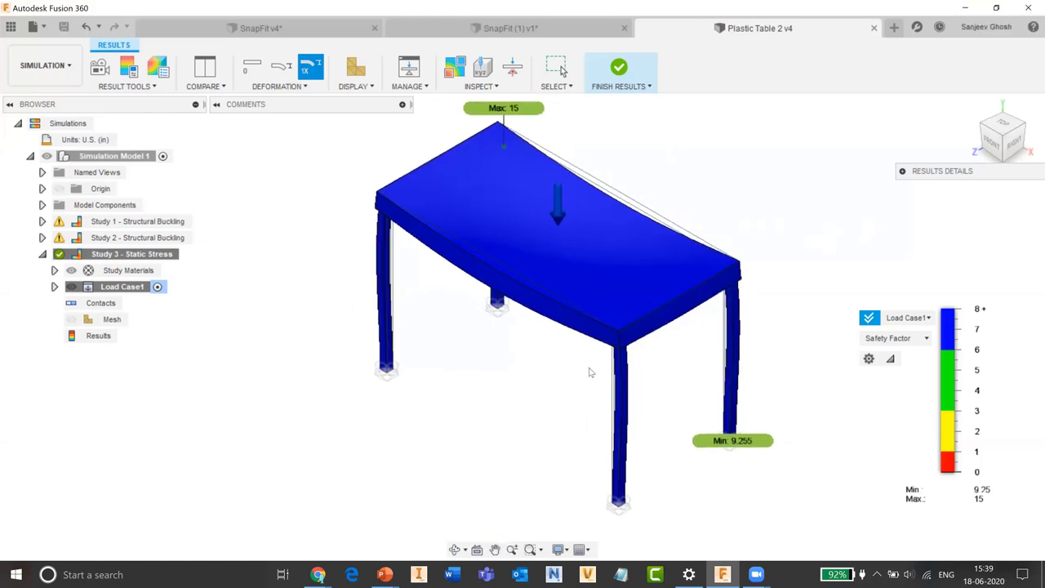
middle_click_drag(597, 368, 558, 378, "shift")
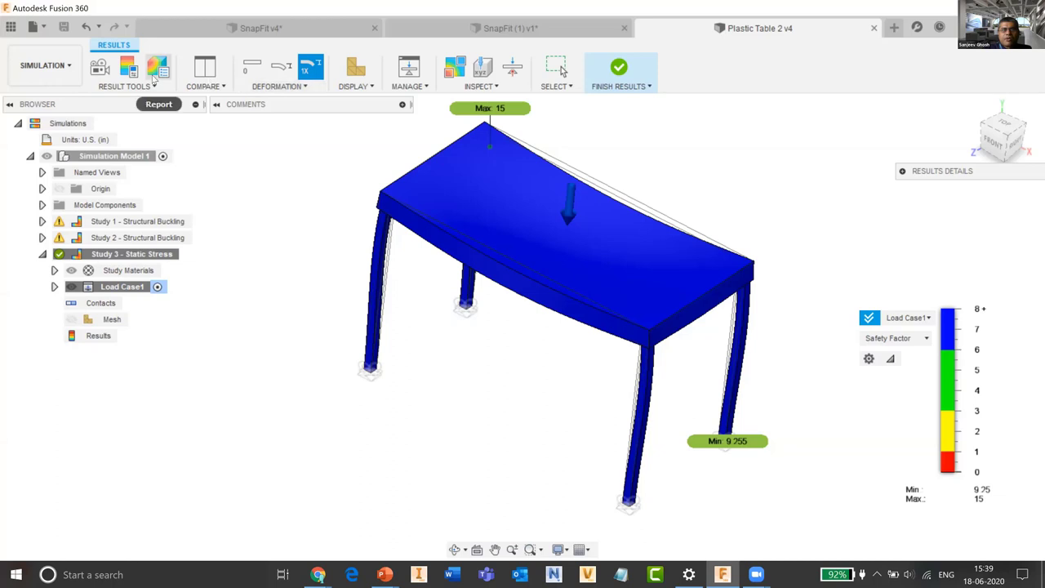
left_click(99, 68)
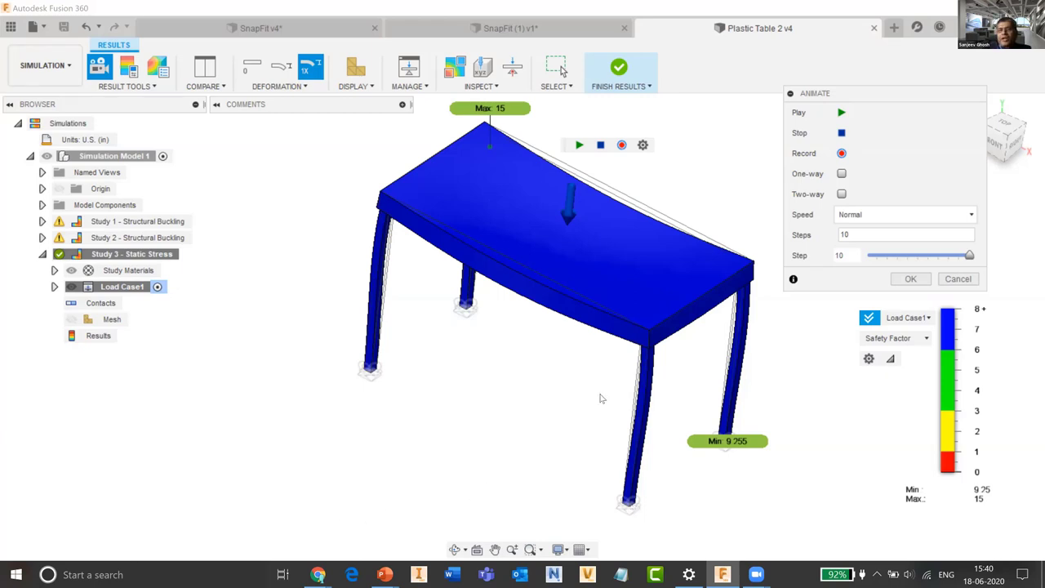
left_click(959, 280)
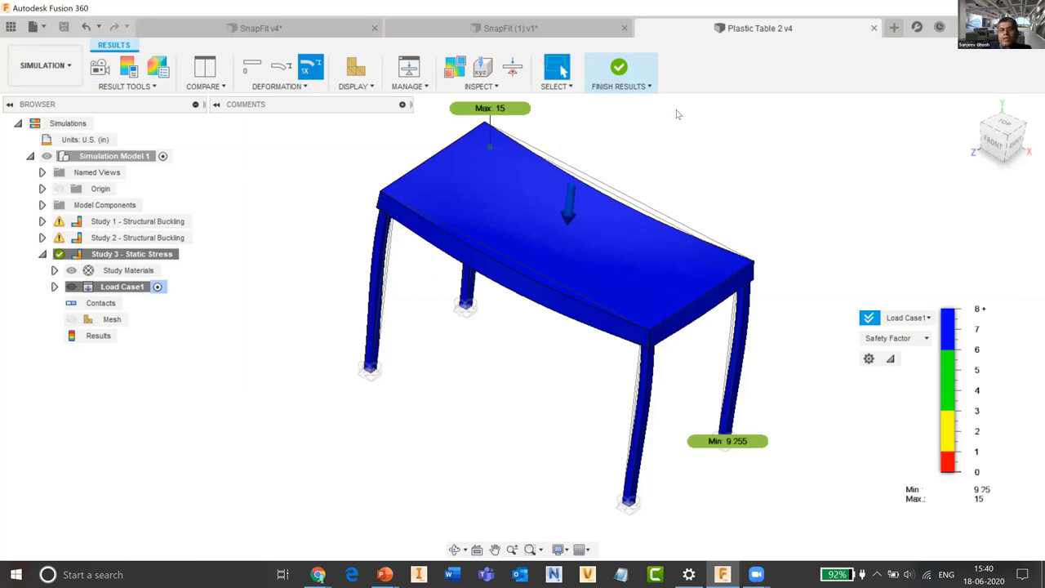
Finish viewing the static stress results and create a new Structural Buckling study.
left_click(619, 70)
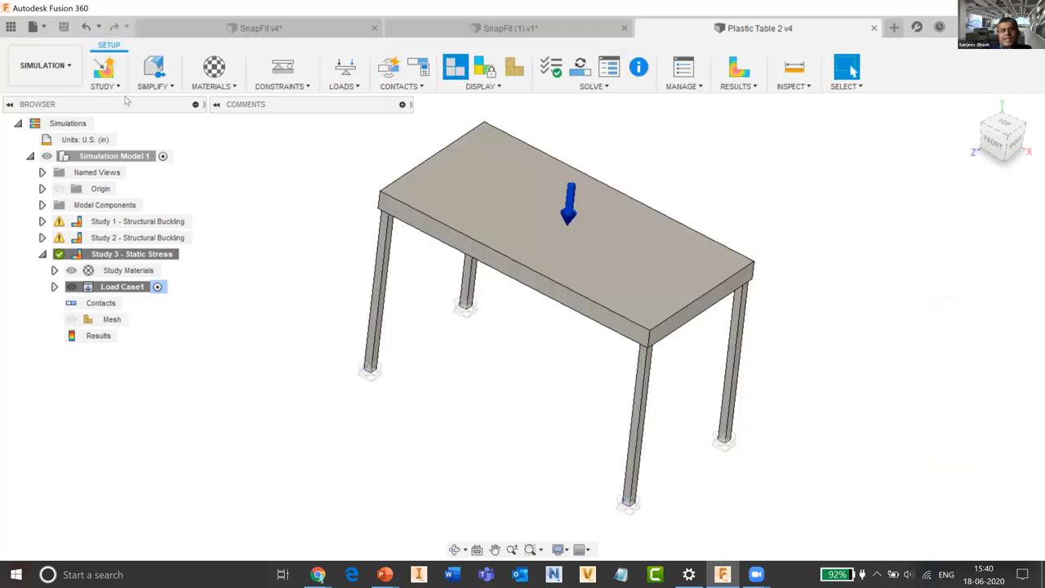
left_click(115, 88)
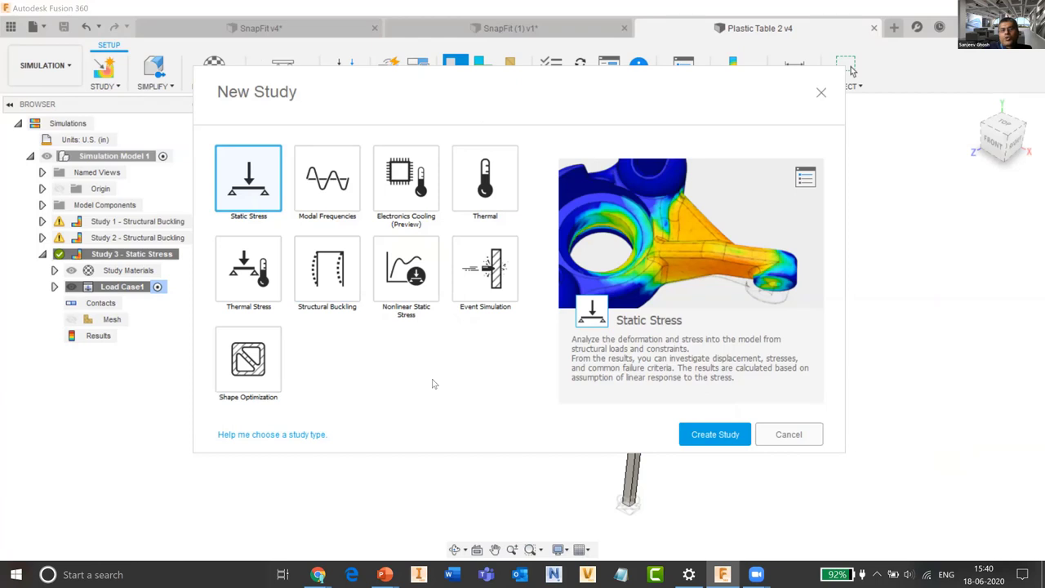
left_click(345, 260)
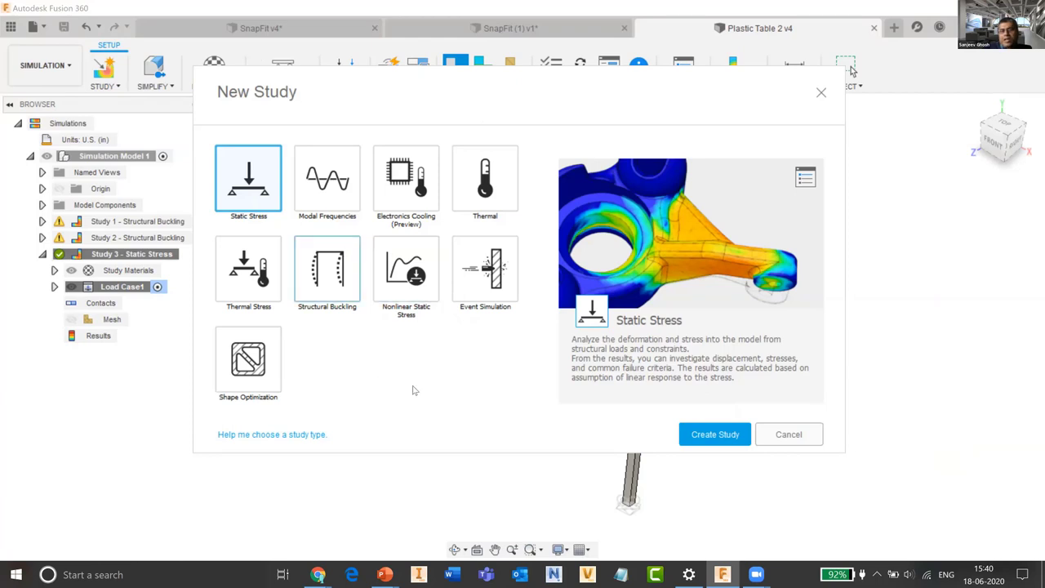
left_click(716, 434)
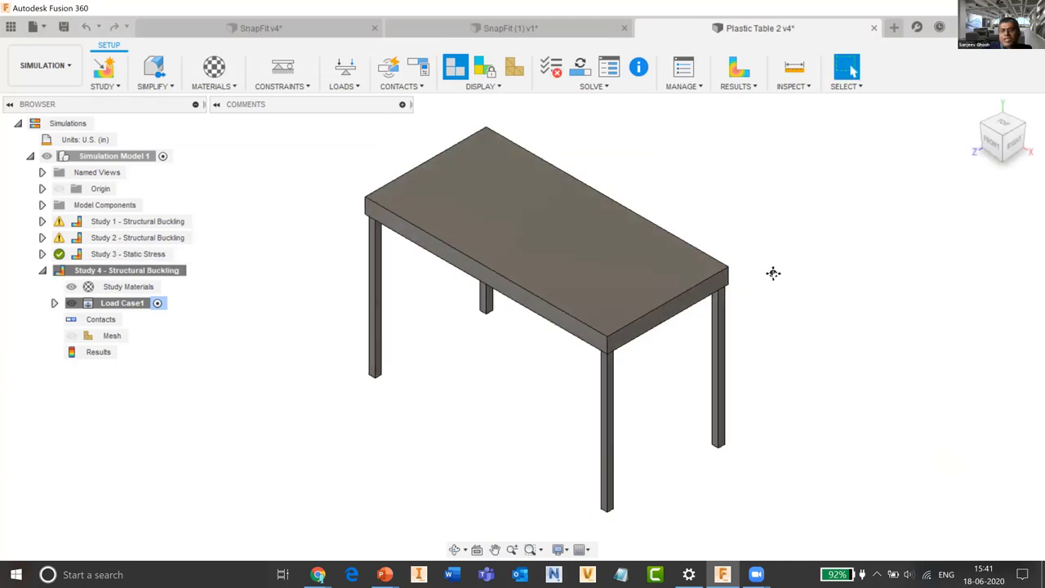
Open the buckling study's materials, select all component rows, and assign Plastic as the study material of Top:1.
middle_click_drag(773, 273, 827, 284)
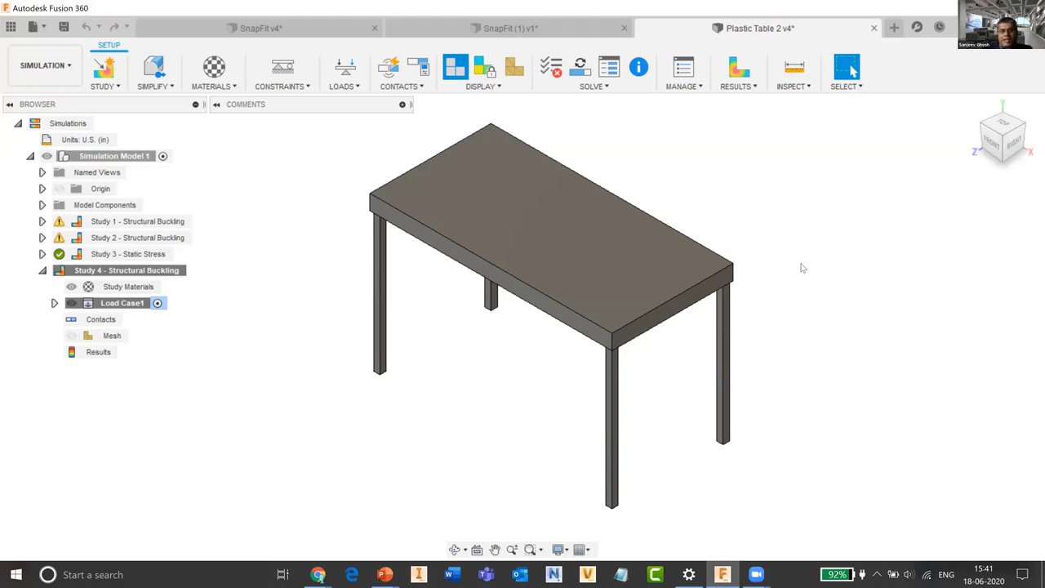
mouse_move(800, 267)
middle_mouse_down()
mouse_move(855, 267)
mouse_move(794, 271)
middle_mouse_up()
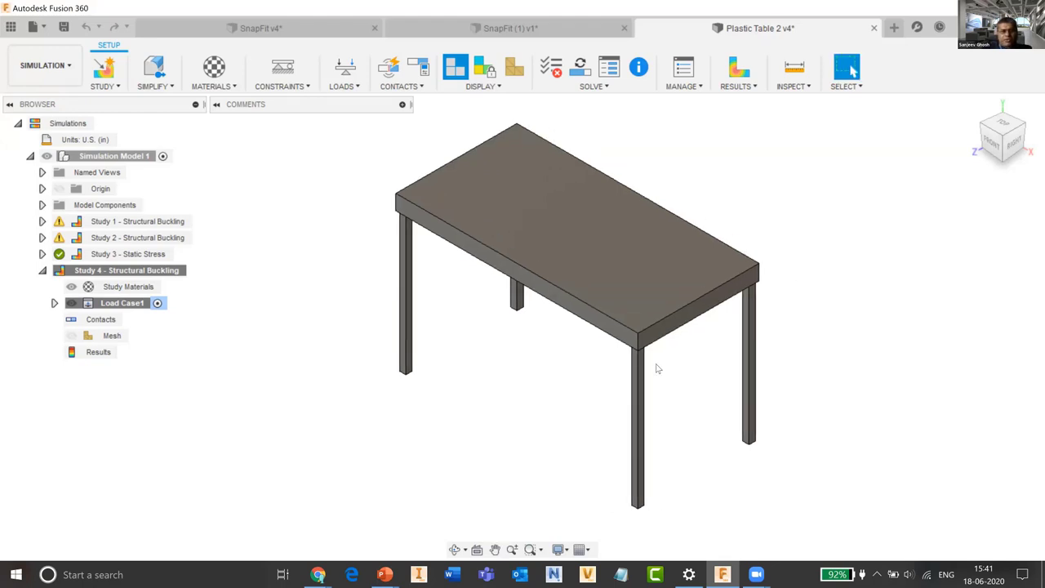
mouse_move(500, 353)
middle_mouse_down()
mouse_move(483, 352)
mouse_move(491, 352)
middle_mouse_up()
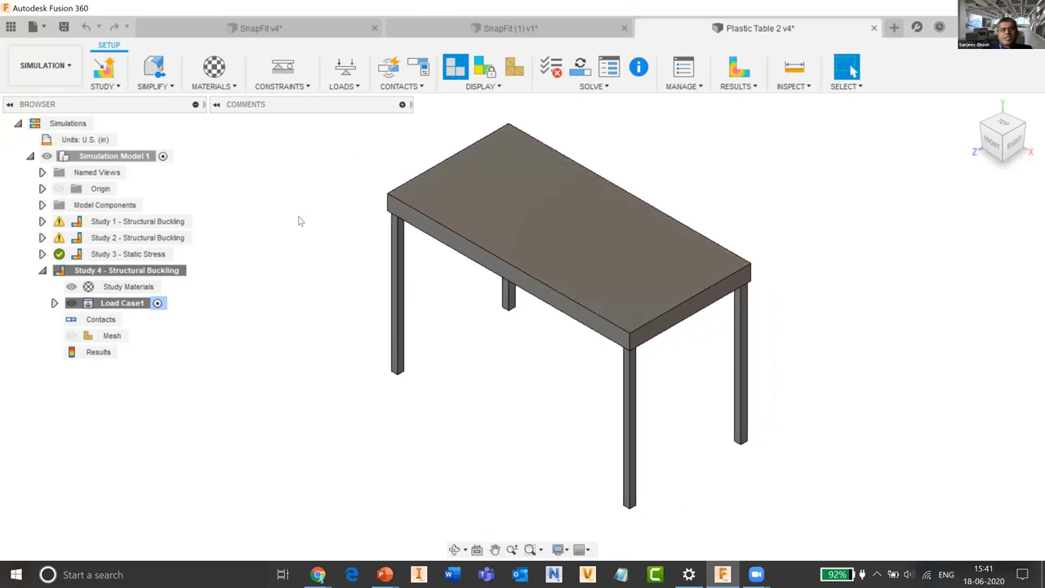
left_click(153, 276)
mouse_move(822, 327)
middle_mouse_down()
mouse_move(850, 318)
mouse_move(831, 319)
middle_mouse_up()
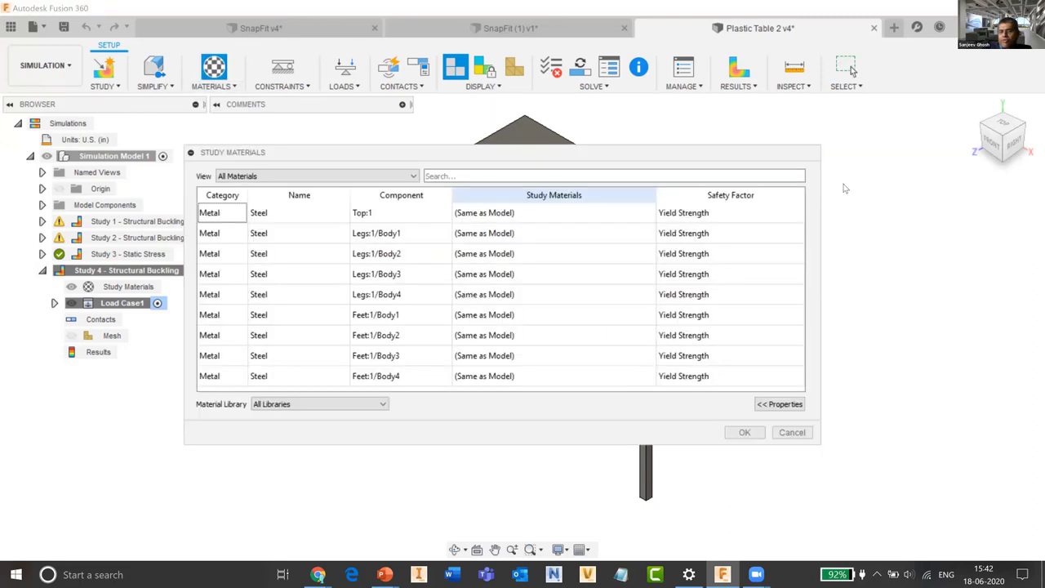
left_click(650, 215)
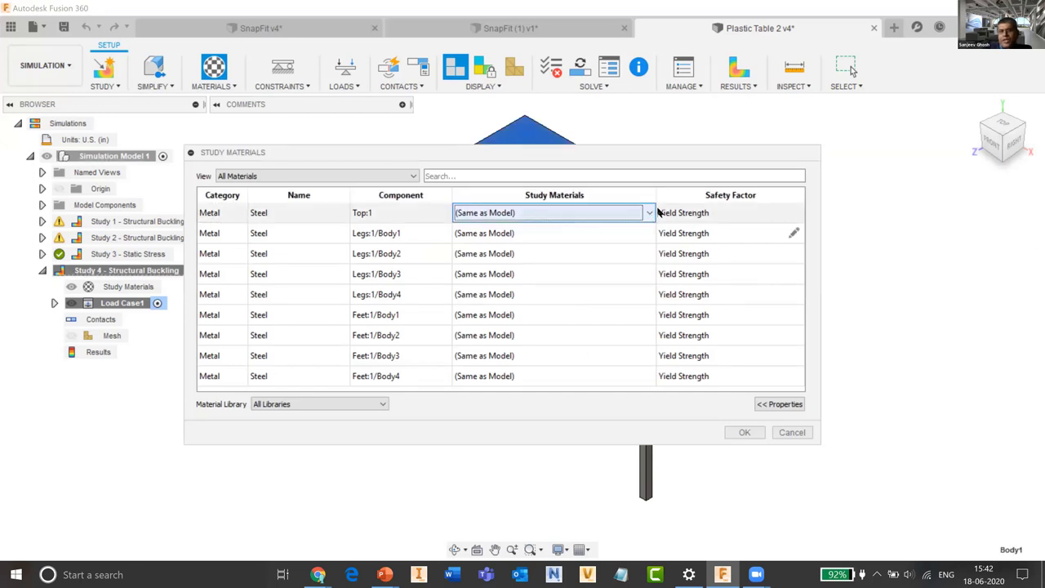
left_click(333, 219)
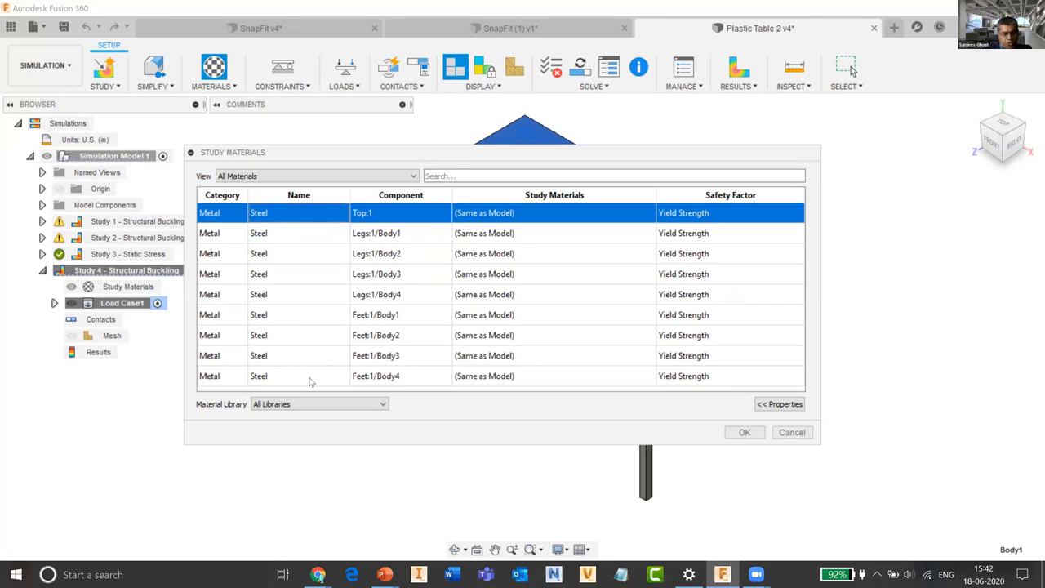
left_click(311, 377, "shift")
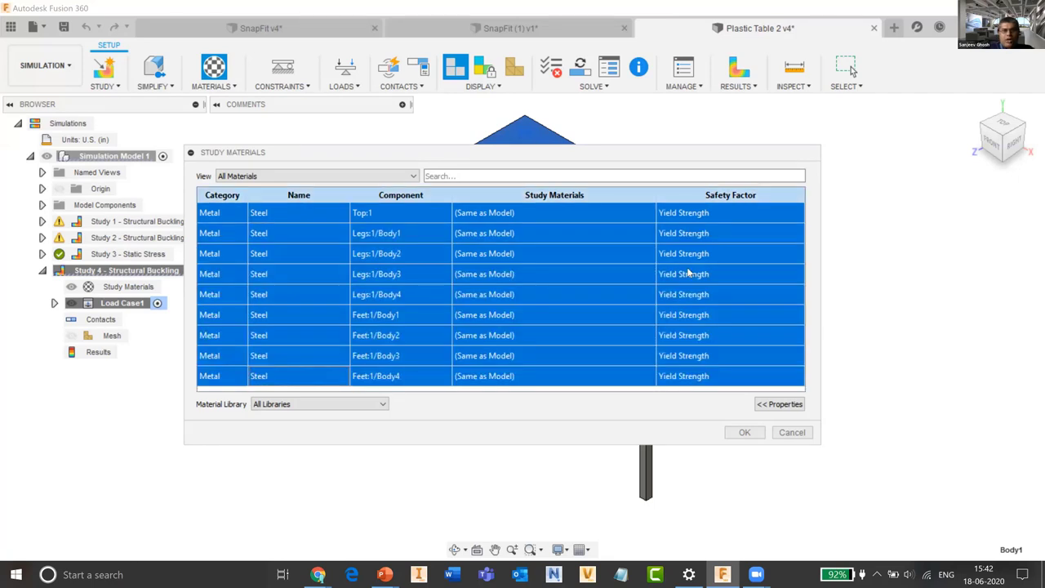
left_click(646, 213)
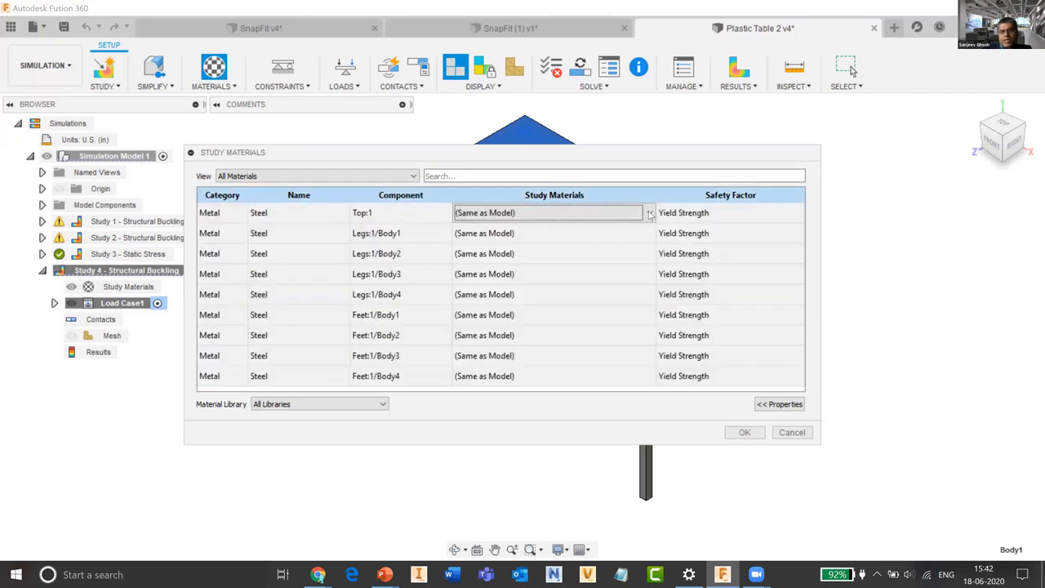
left_click(650, 212)
left_click_drag(654, 239, 629, 329)
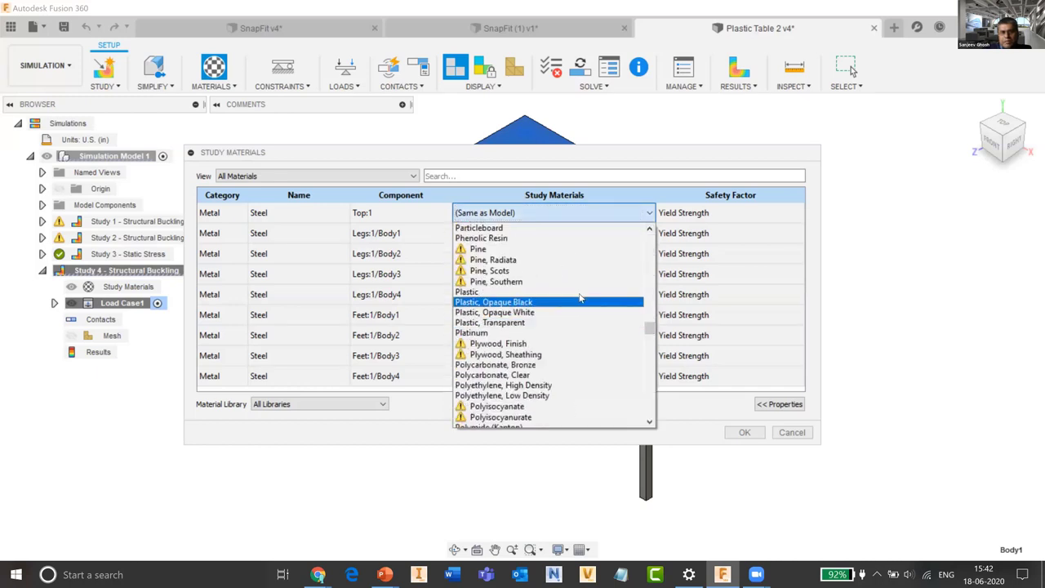
left_click(580, 293)
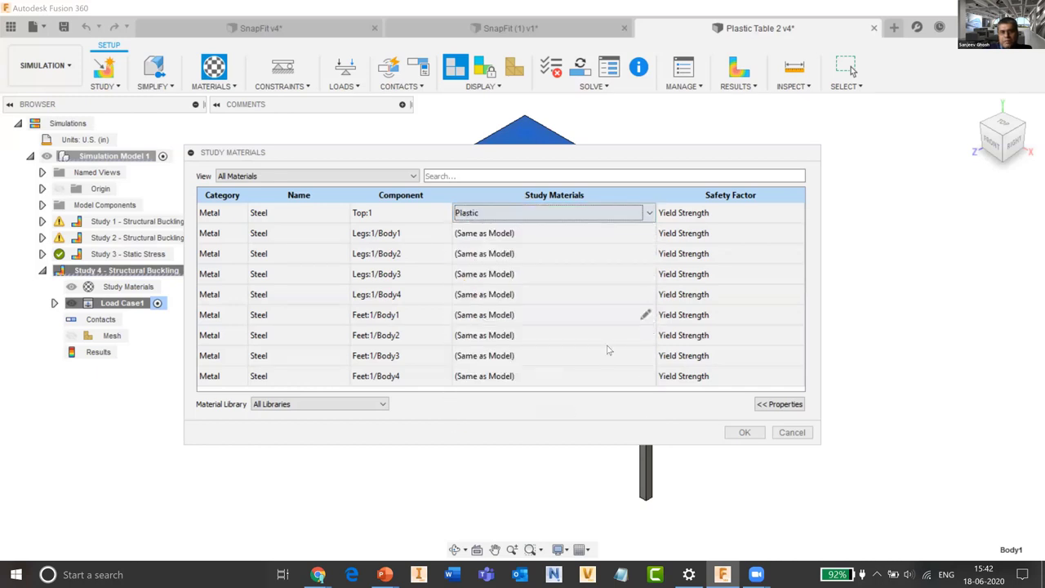
Assign Plastic as the study material for every component through Feet:1/Body4, accept the materials, and list the assigned materials under Study 4.
left_click(600, 376, "shift")
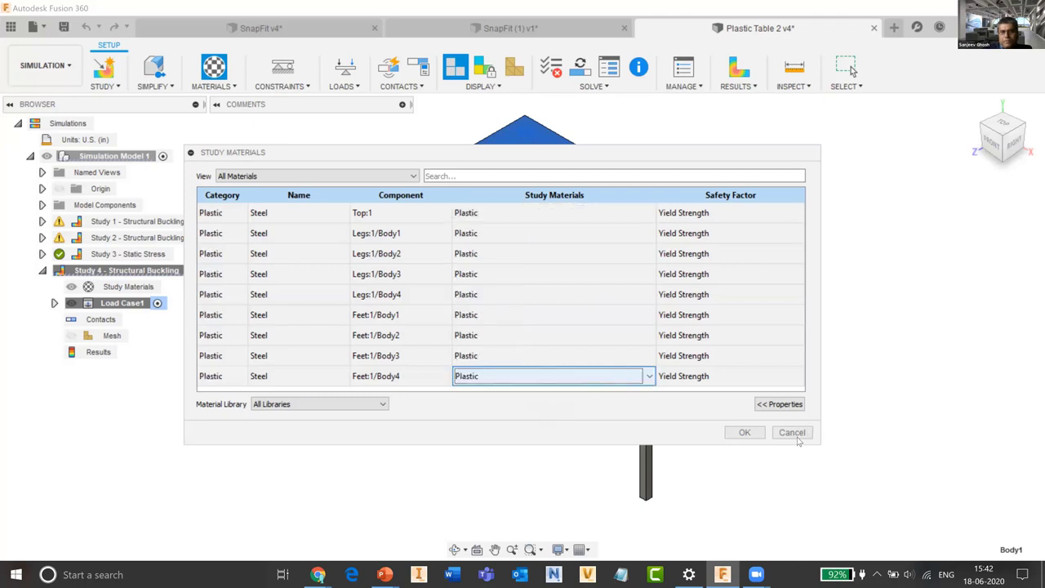
left_click(744, 432)
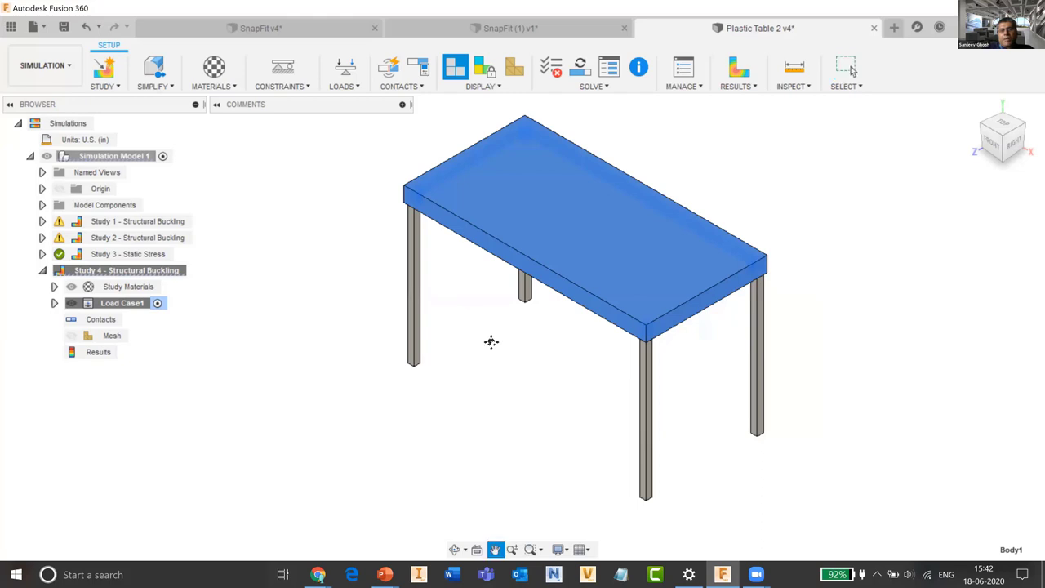
middle_click_drag(490, 341, 498, 343)
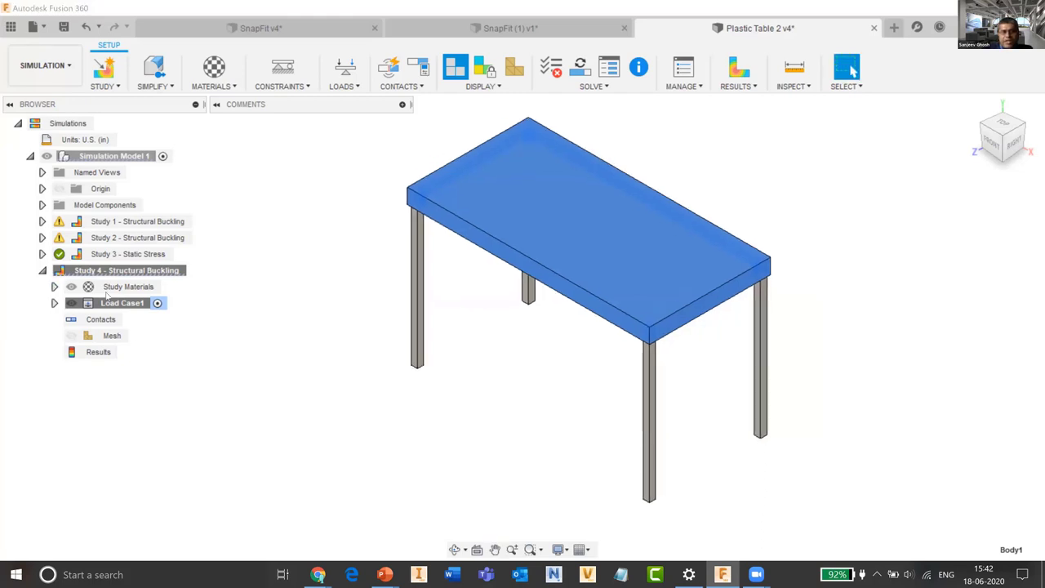
left_click(54, 287)
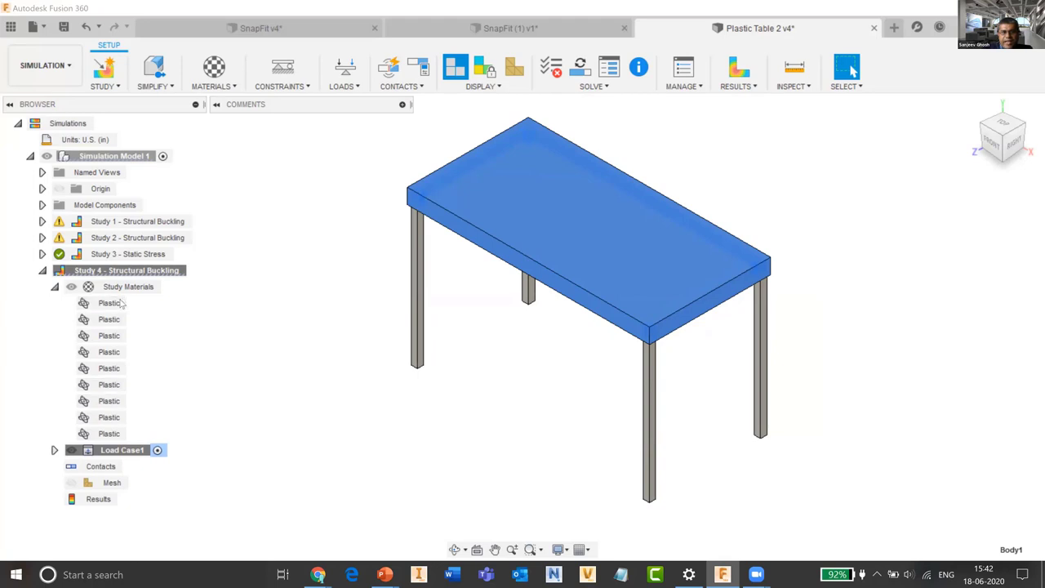
left_click(112, 322)
Start a Fixed structural constraint and clear the preselected tabletop body from its targets.
left_click(287, 86)
left_click(286, 79)
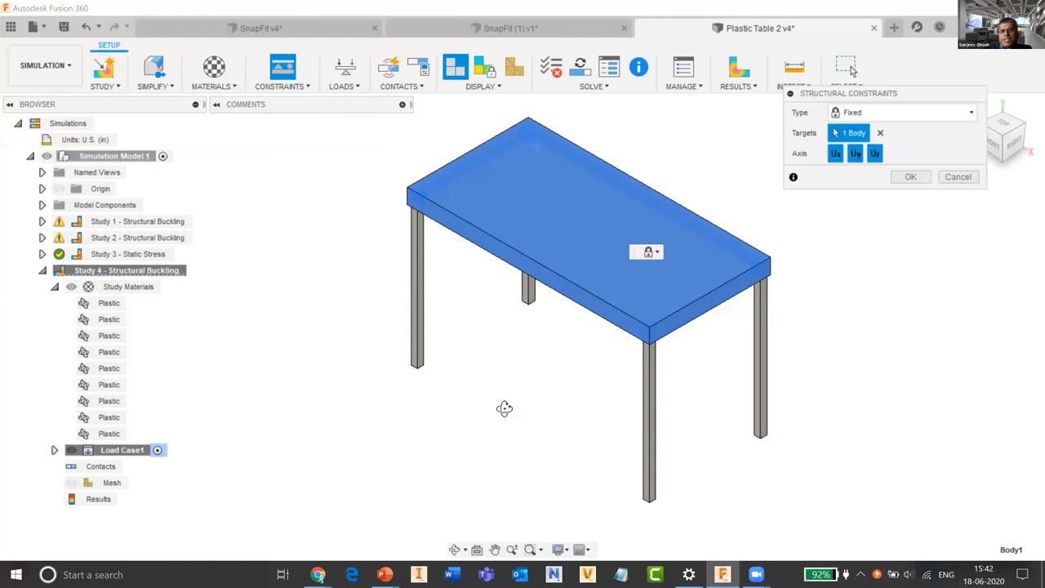
middle_click_drag(539, 331, 400, 269, "shift")
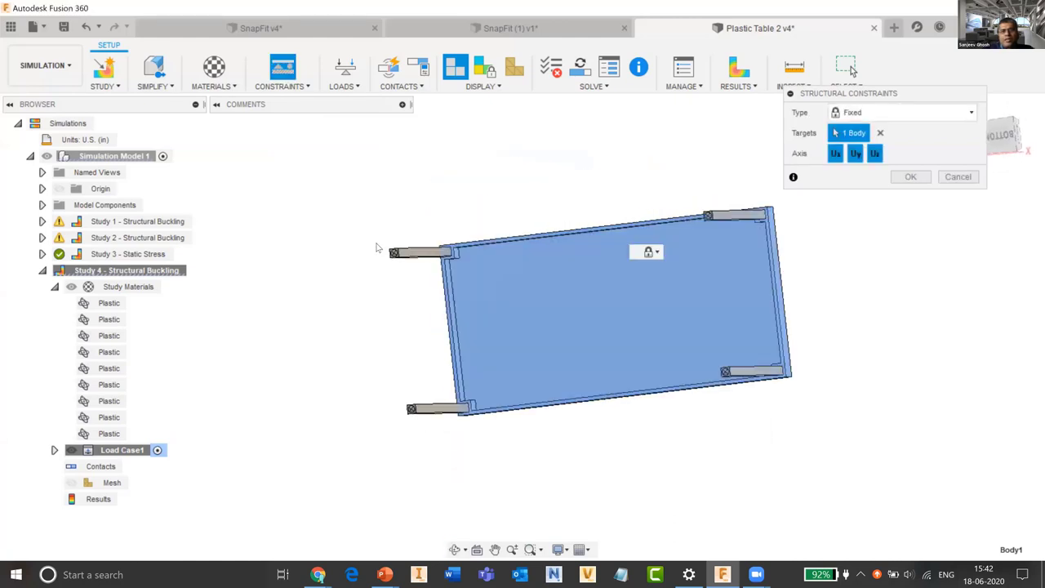
scroll(385, 252, "up", 10)
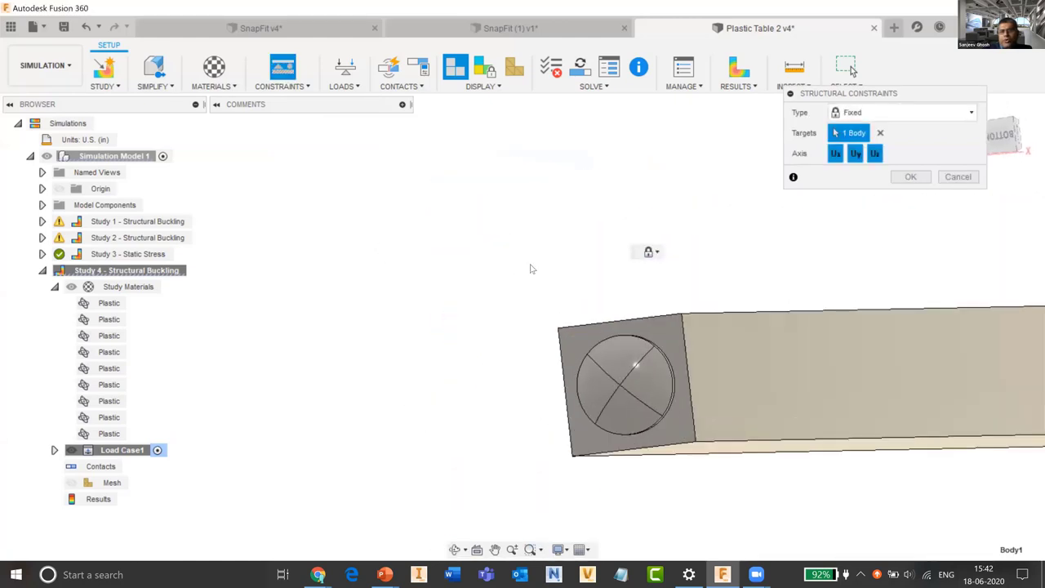
middle_click_drag(455, 178, 450, 309, "shift")
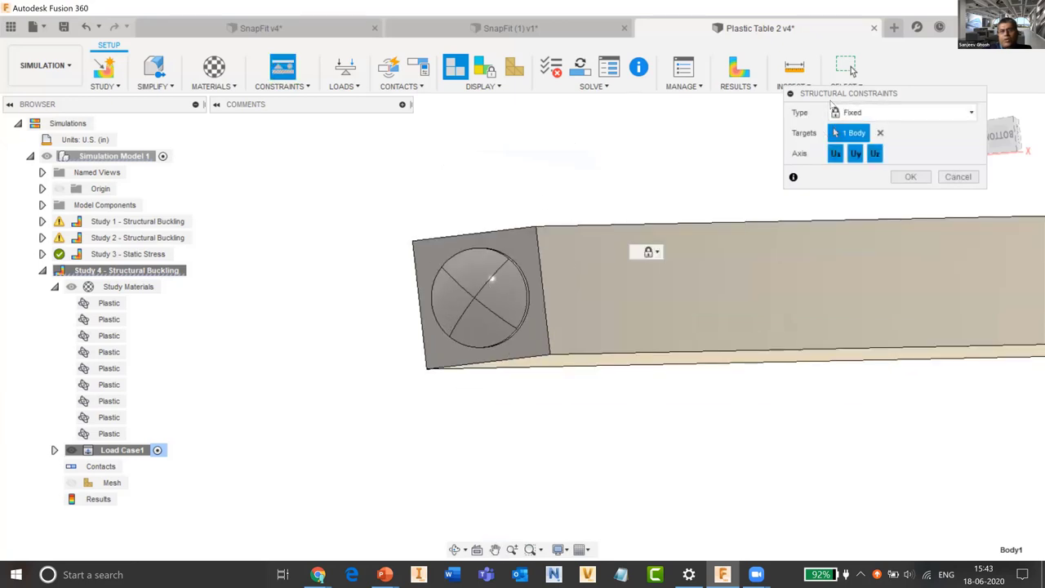
left_click_drag(831, 102, 773, 101)
left_click(603, 227)
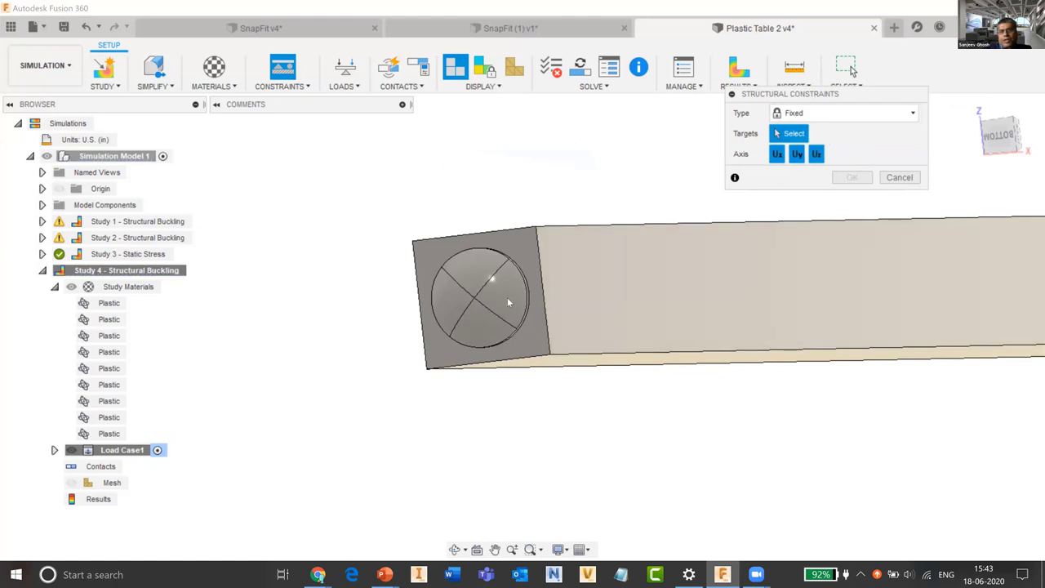
Apply the Fixed constraint to the four domed faces of the first table foot.
left_click(449, 301)
left_click(473, 270)
left_click(481, 327)
left_click(504, 294)
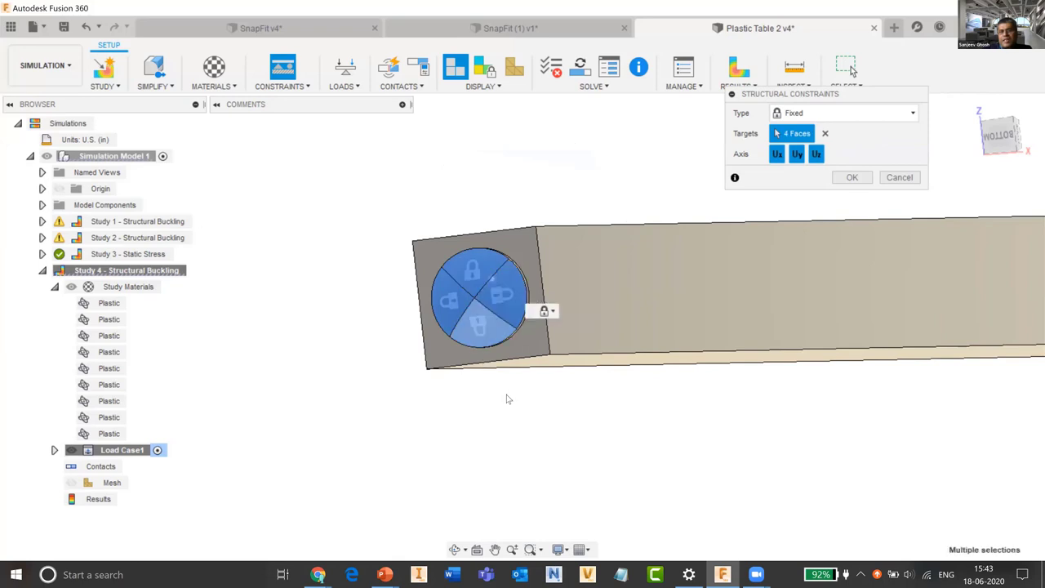
scroll(413, 361, "down", 4)
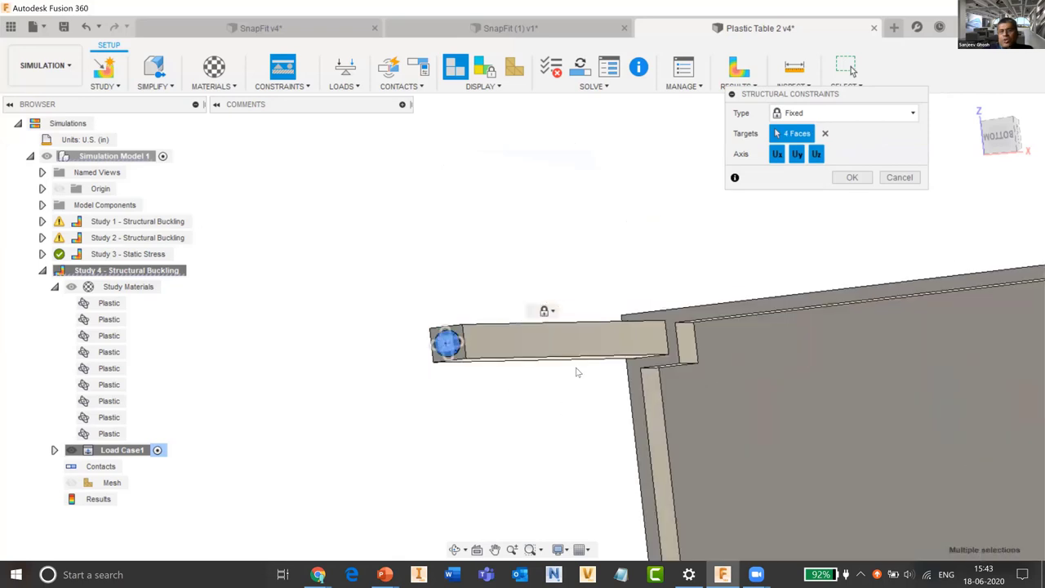
scroll(927, 399, "down", 3)
scroll(573, 362, "up", 5)
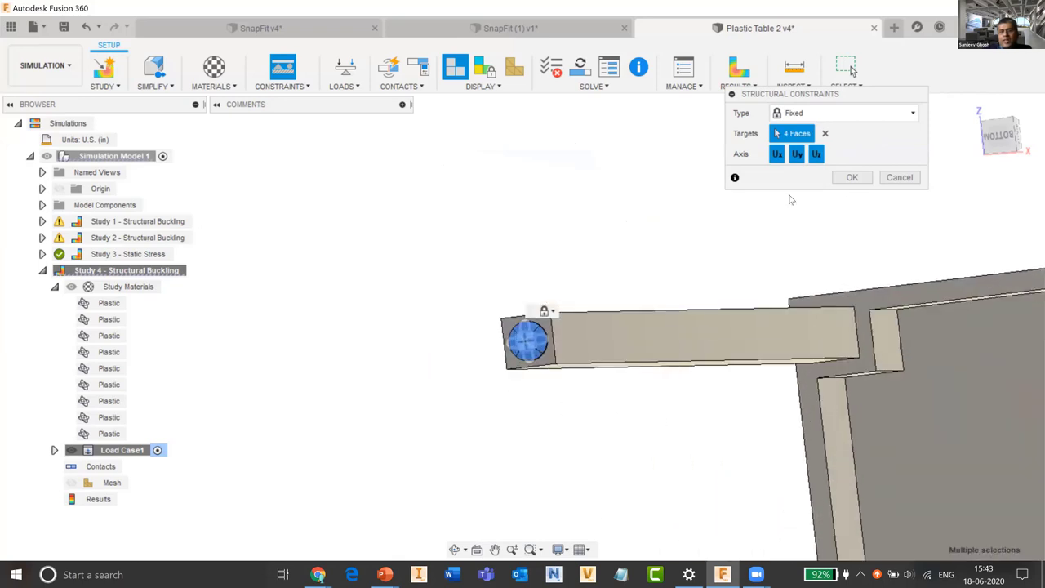
key("Return")
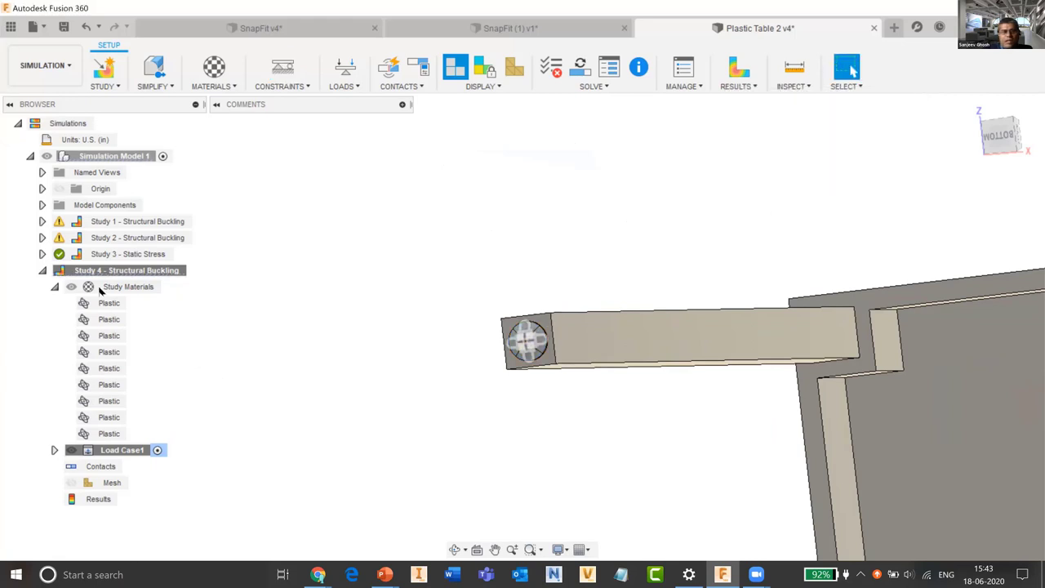
List the constraints under Load Case1 of Study 4 and rename Fixed1 as A.
left_click(55, 288)
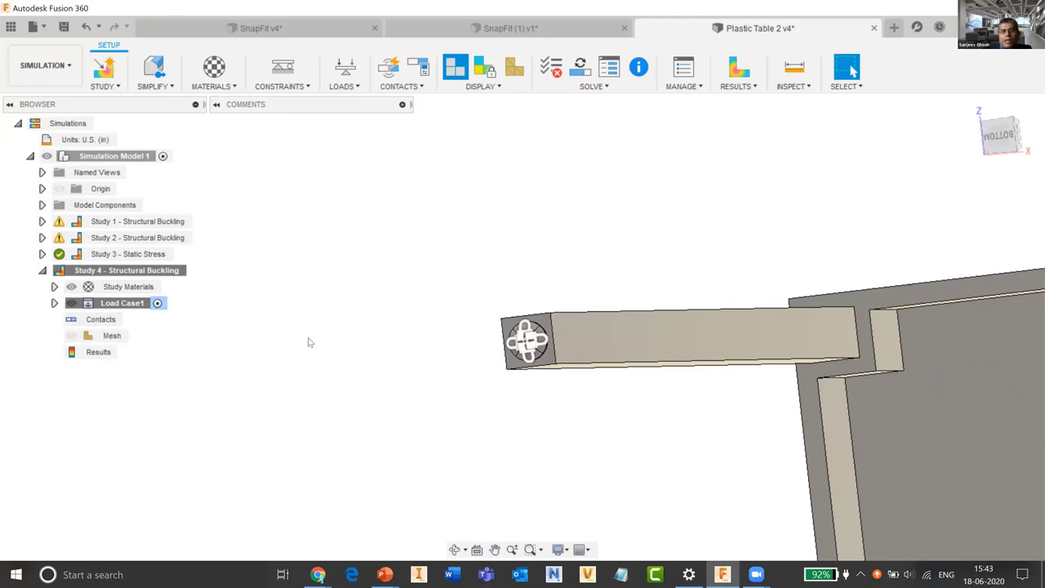
left_click(54, 286)
left_click(54, 287)
left_click(54, 303)
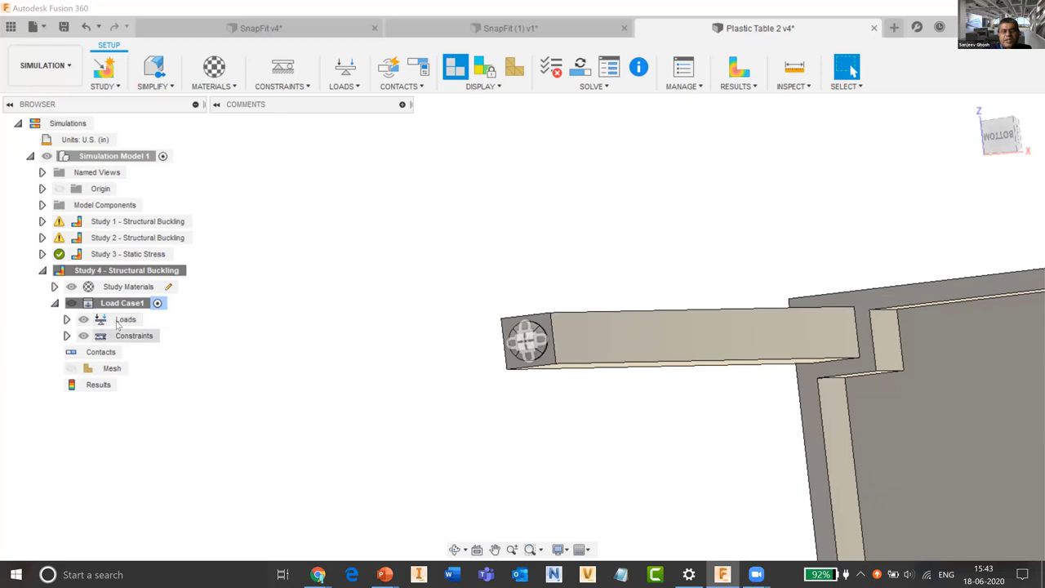
left_click(67, 336)
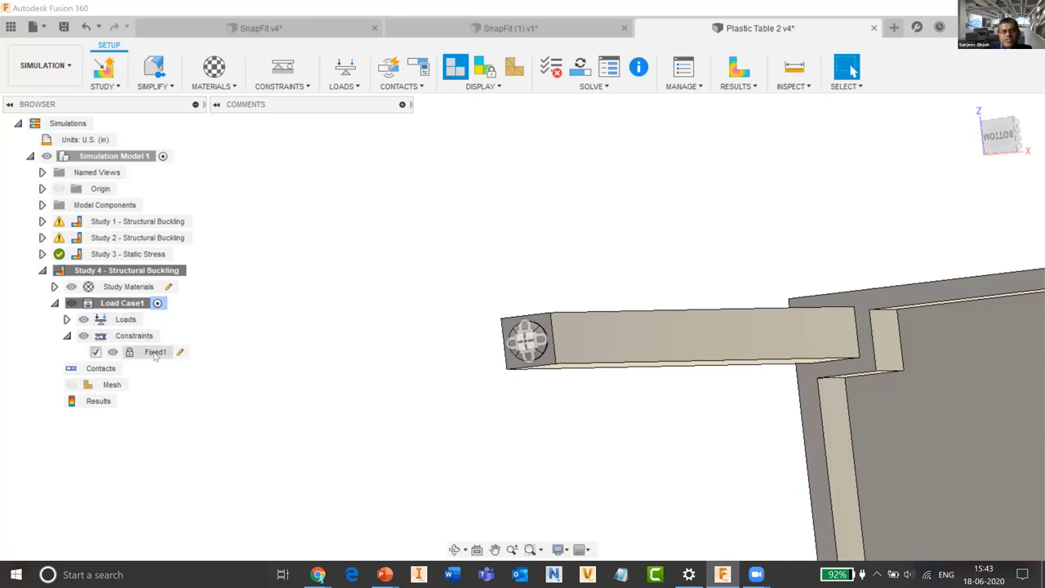
left_click(159, 352)
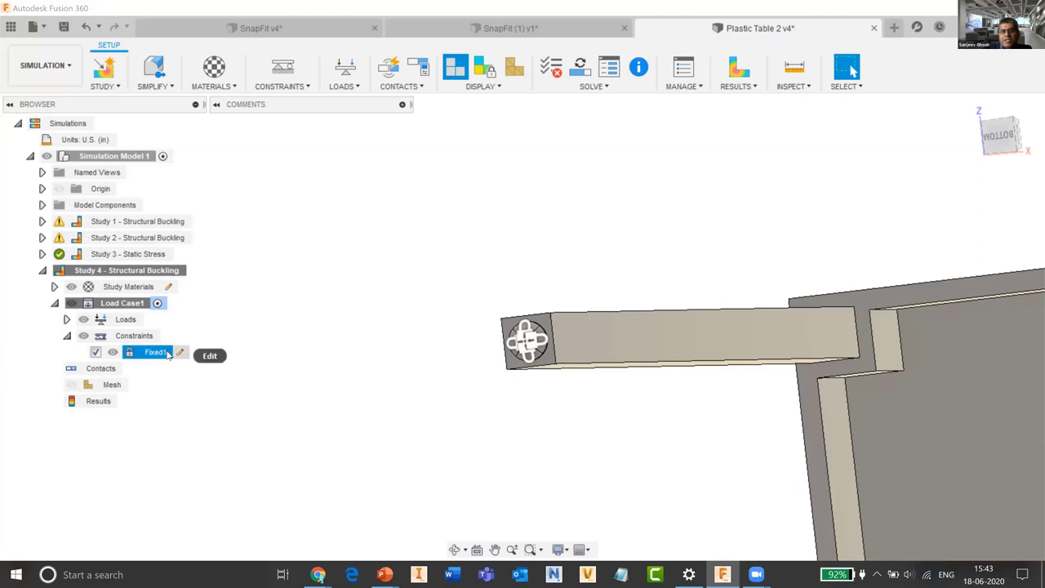
left_click(159, 352)
type("A")
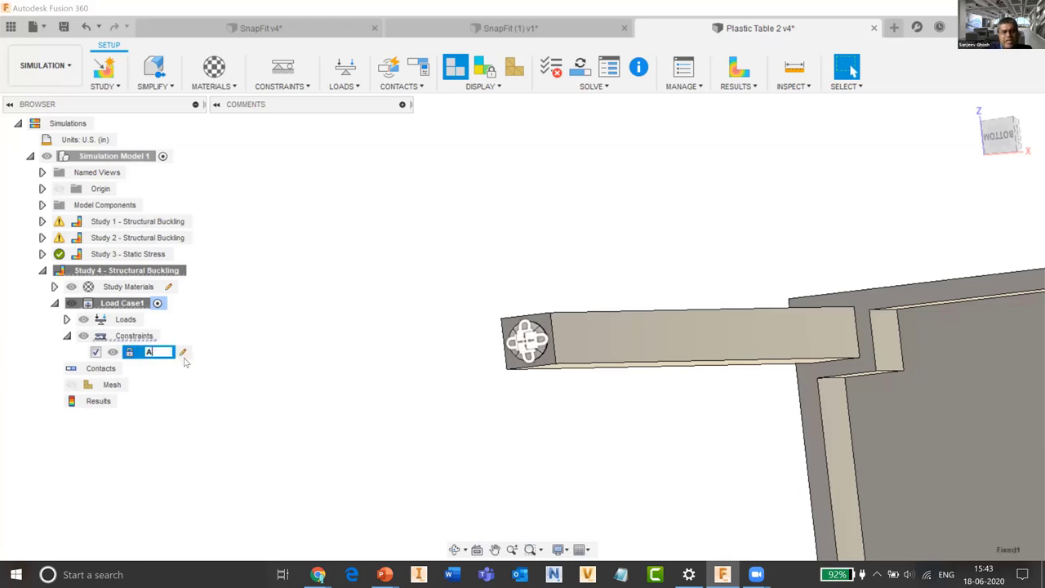
left_click(364, 284)
Apply a separate Fixed constraint to the four domed faces of the second foot, along the same long side of the table.
scroll(353, 291, "down", 10)
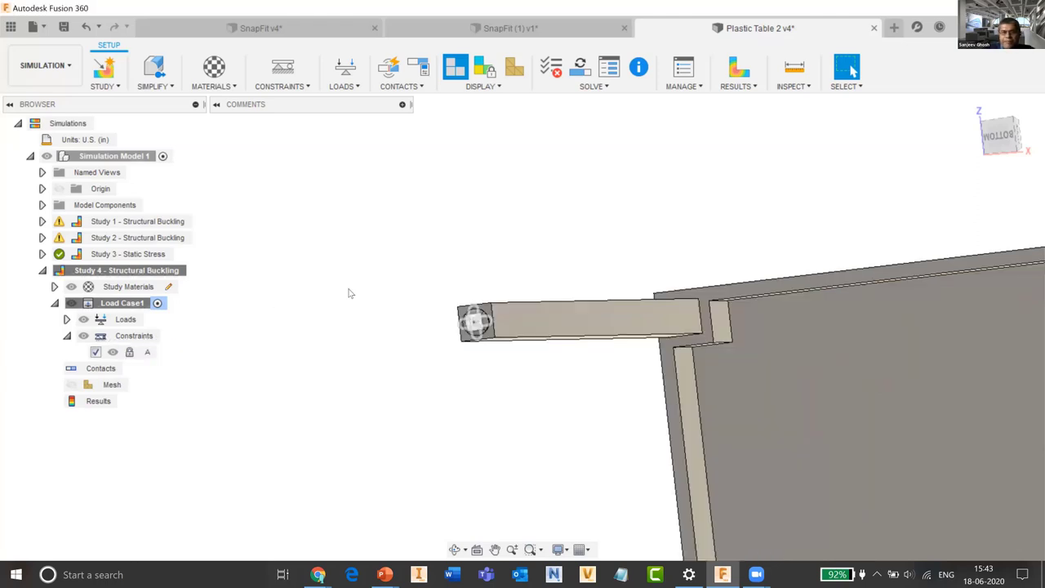
scroll(621, 278, "up", 10)
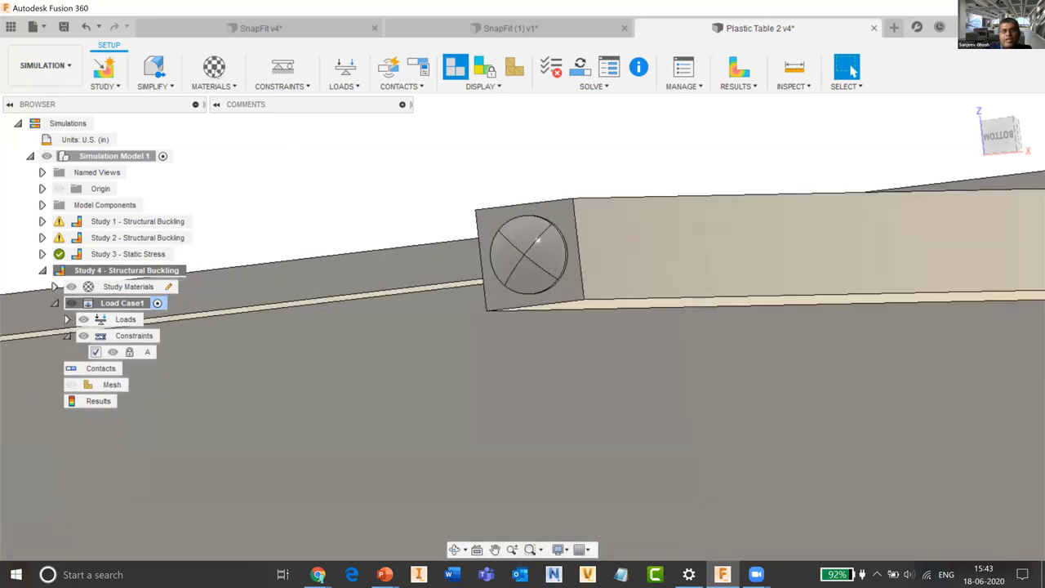
right_click(316, 157)
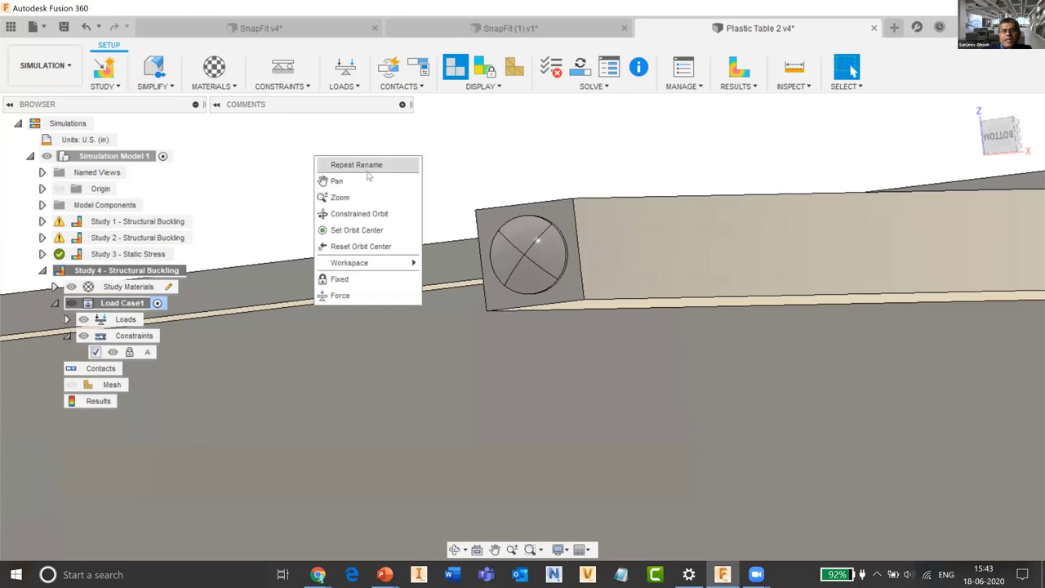
left_click(283, 67)
scroll(537, 251, "up", 2)
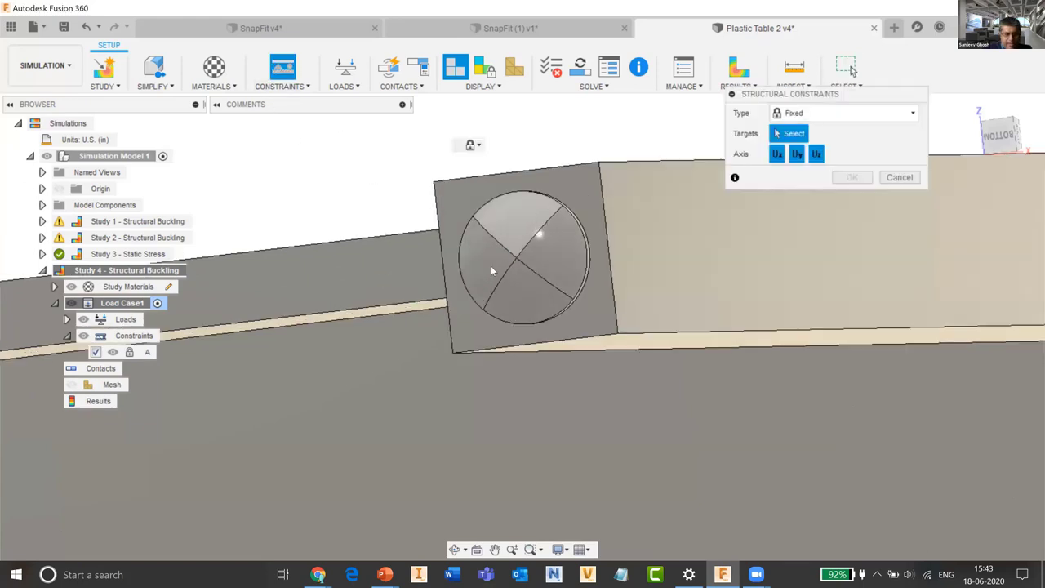
left_click(511, 224)
left_click(537, 299)
left_click(560, 258)
left_click(483, 260)
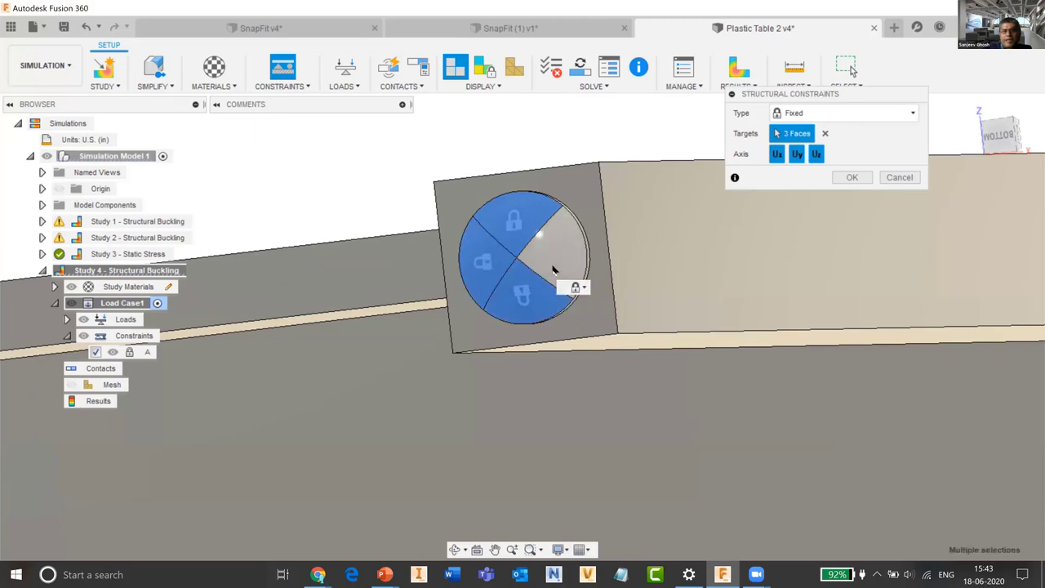
left_click(851, 176)
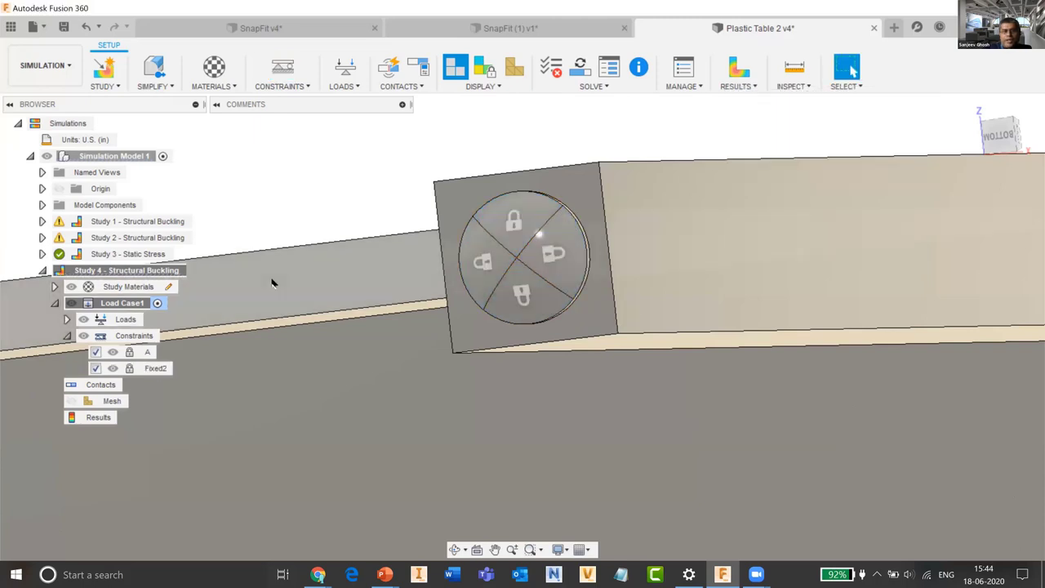
Check the faces targeted by constraint Fixed2, then rename it as B.
double_click(155, 369)
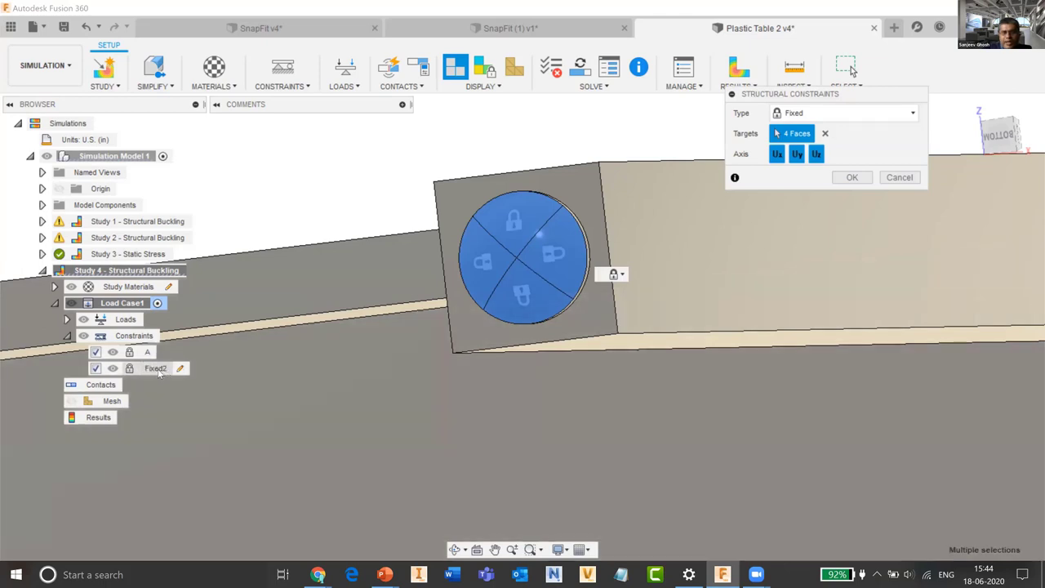
left_click(852, 177)
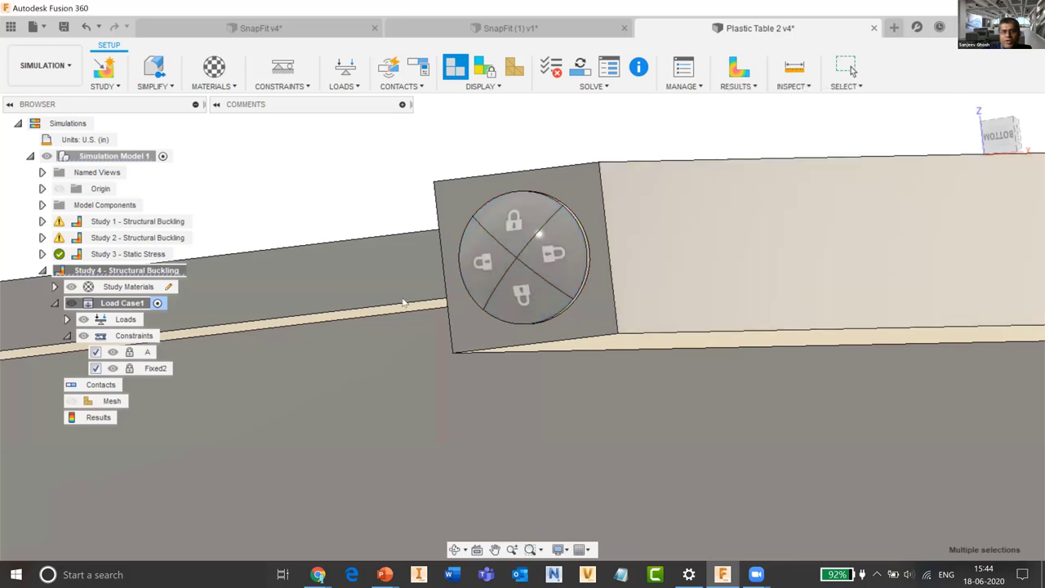
double_click(158, 368)
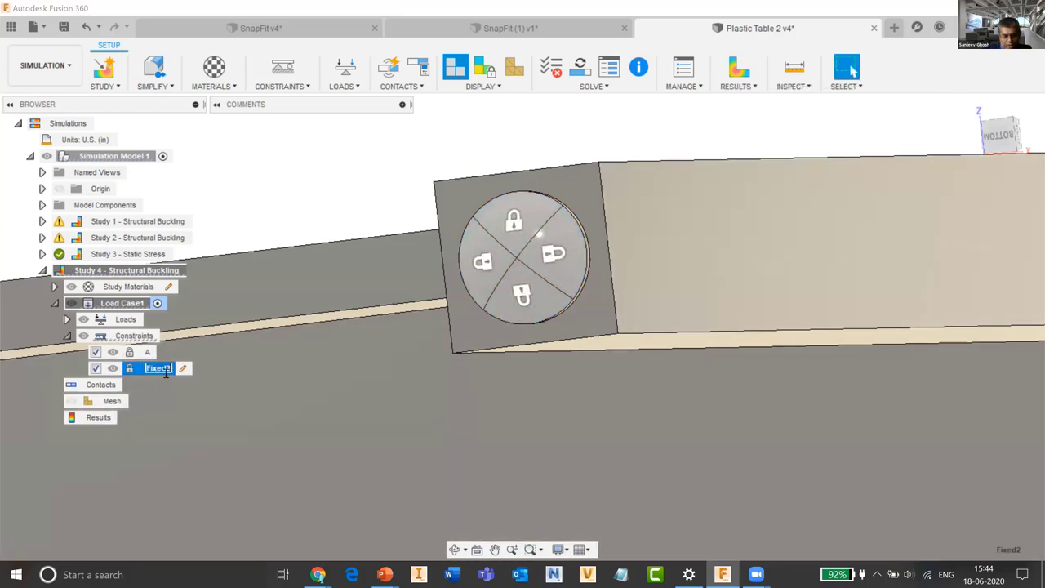
type("B")
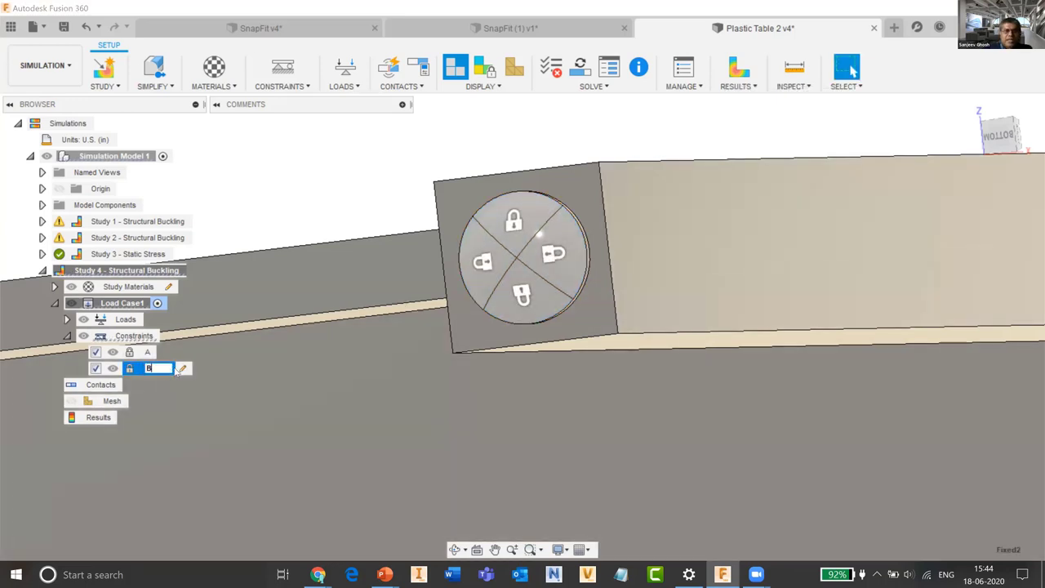
left_click(292, 218)
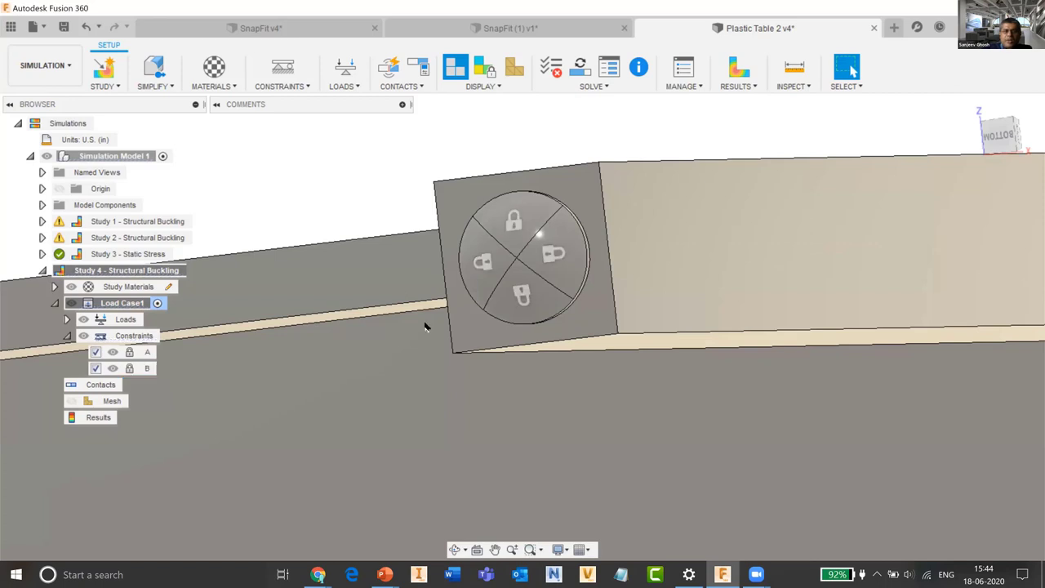
Apply a separate Fixed constraint to the four domed faces of the third foot, at the same short end of the table as foot A.
scroll(425, 327, "down", 5)
middle_click_drag(485, 427, 663, 401)
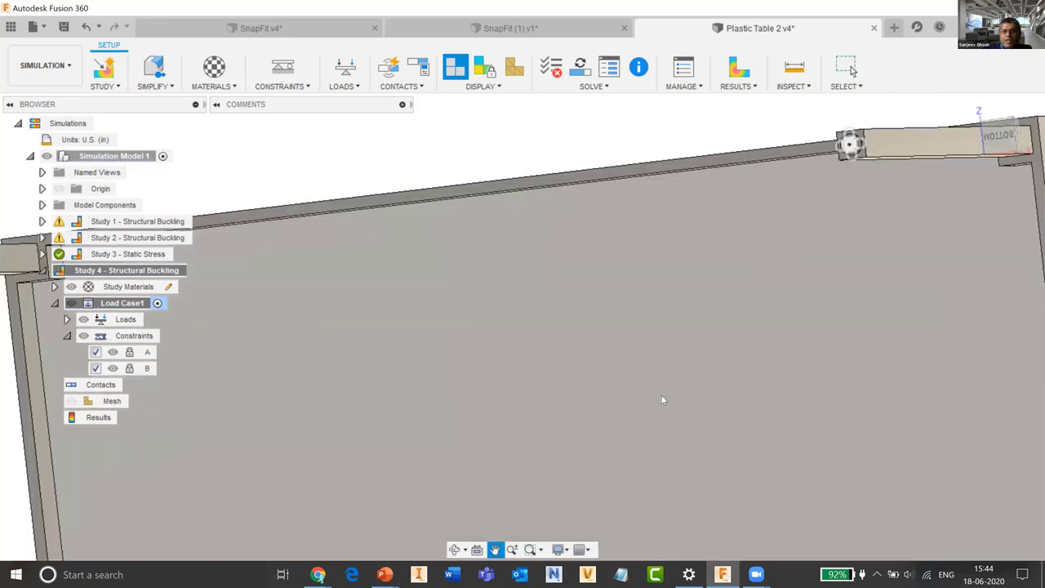
scroll(563, 450, "down", 5)
middle_click_drag(563, 450, 625, 362)
scroll(441, 455, "up", 6)
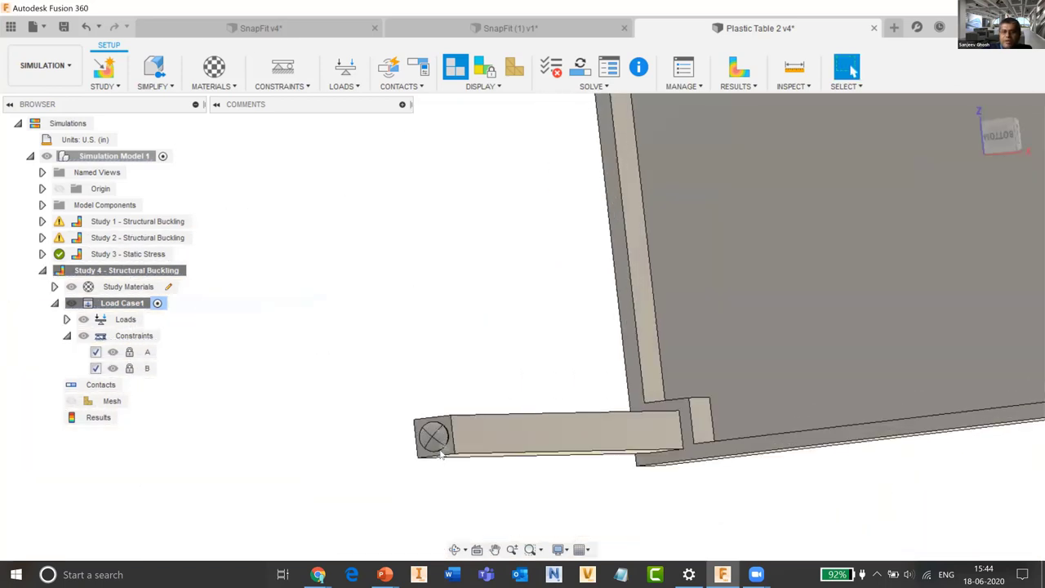
scroll(441, 455, "up", 4)
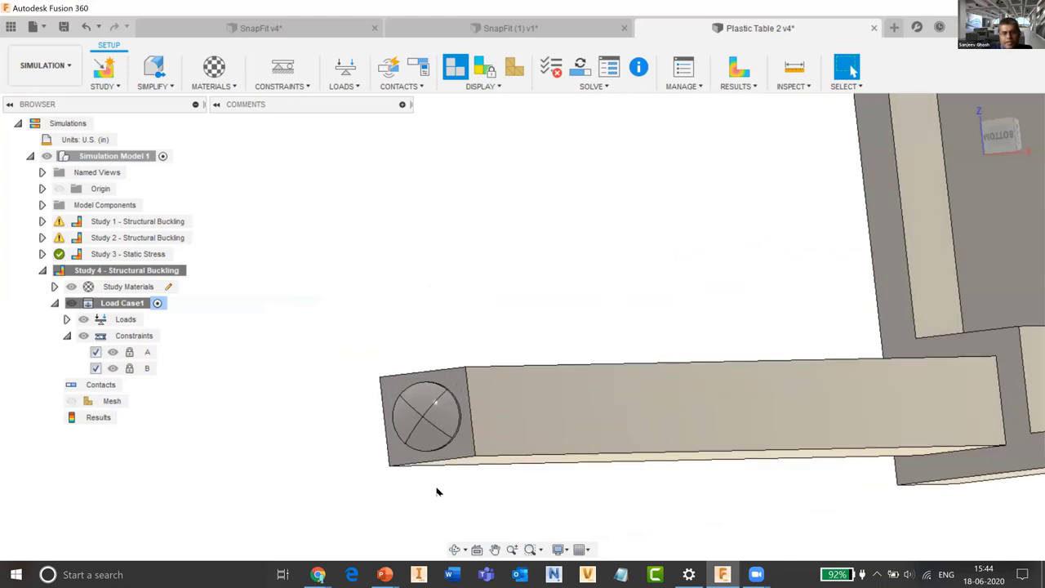
scroll(437, 491, "down", 2)
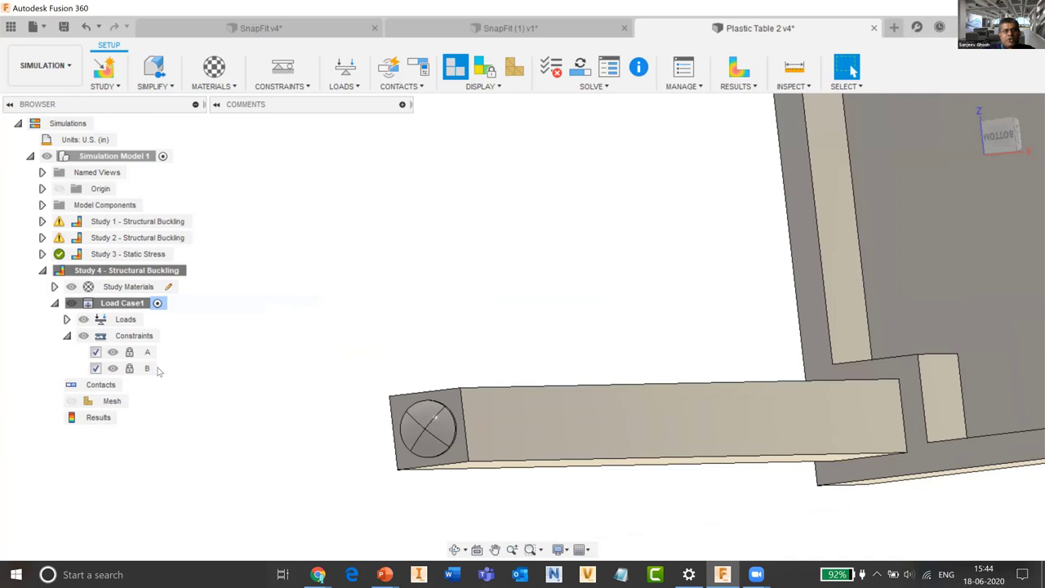
scroll(406, 390, "up", 3)
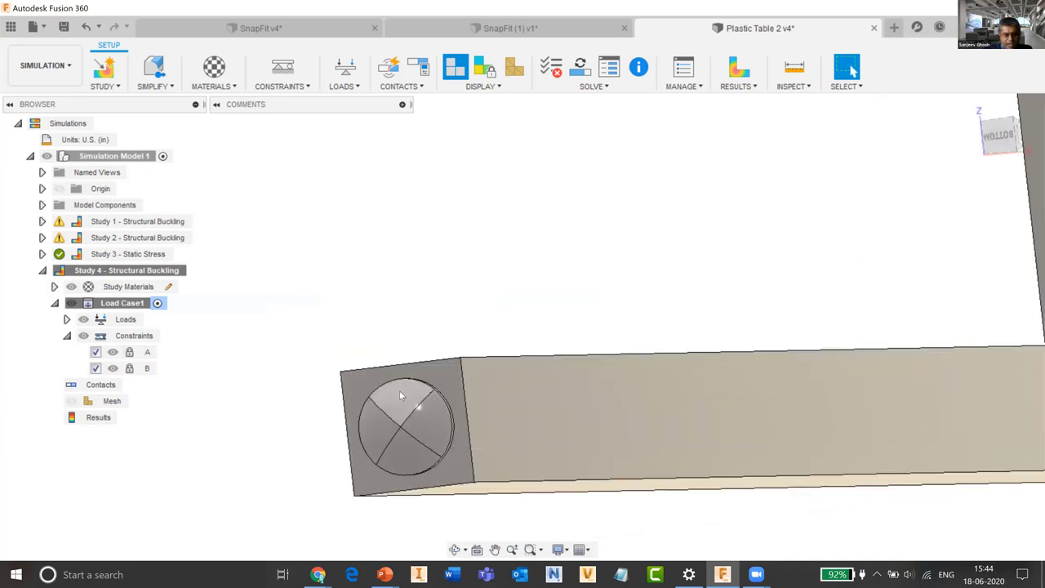
right_click(397, 214)
left_click(303, 153)
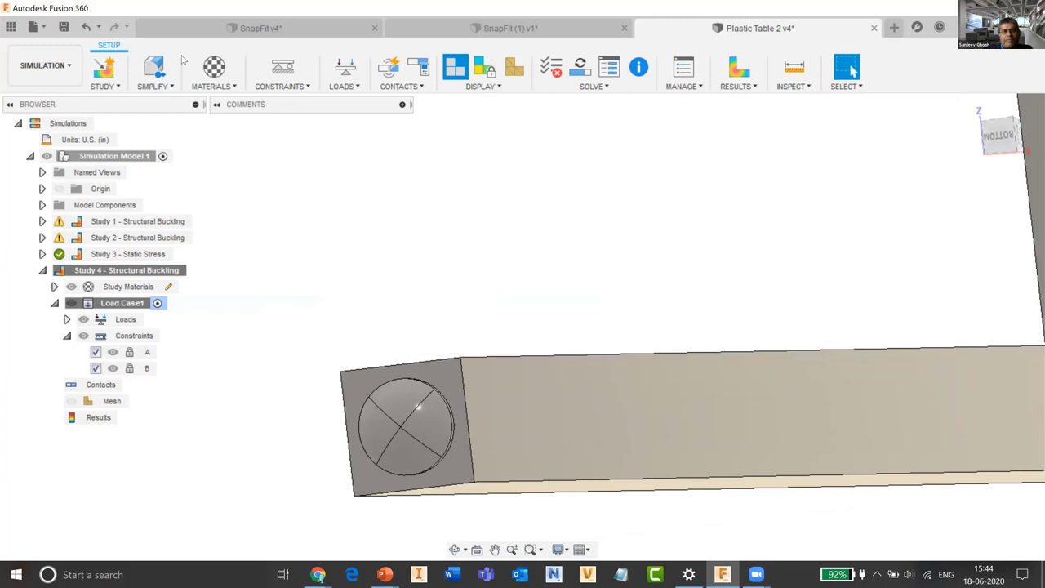
left_click(290, 69)
left_click(408, 412)
left_click(388, 433)
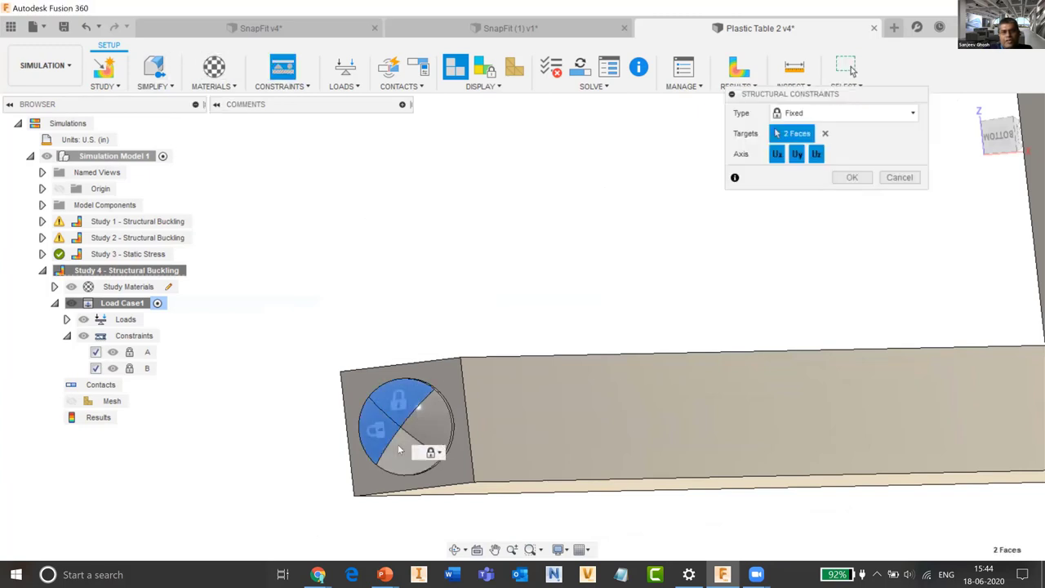
left_click(402, 450)
left_click(428, 422)
left_click(850, 180)
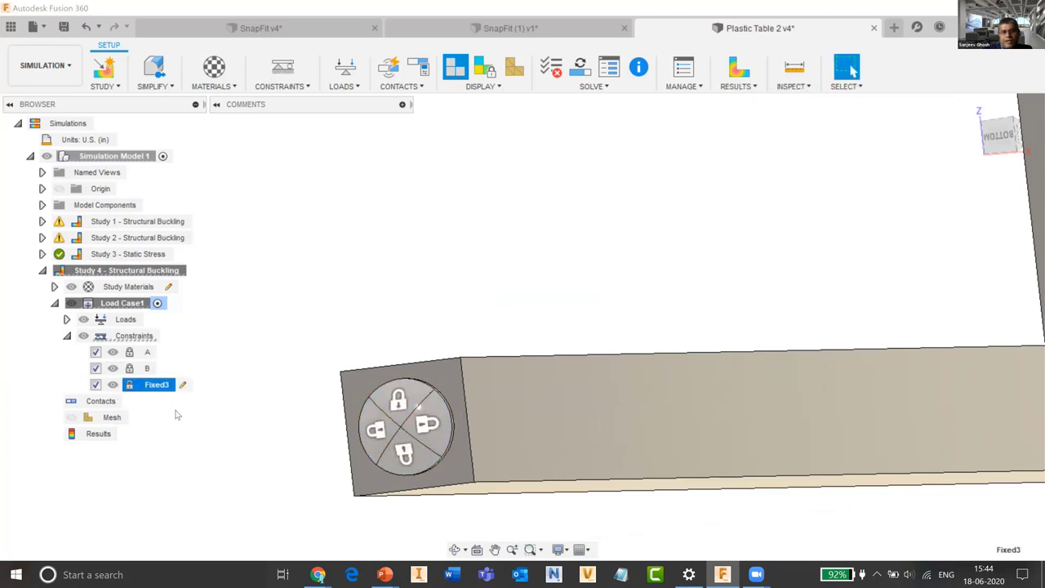
Check the faces targeted by constraint Fixed3, then rename it as C.
double_click(157, 387)
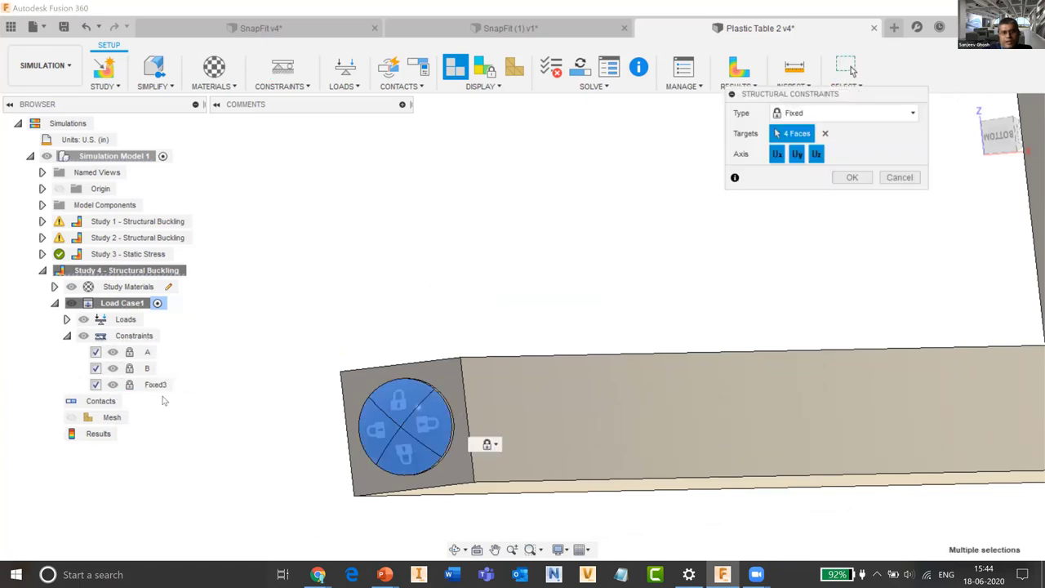
left_click(852, 177)
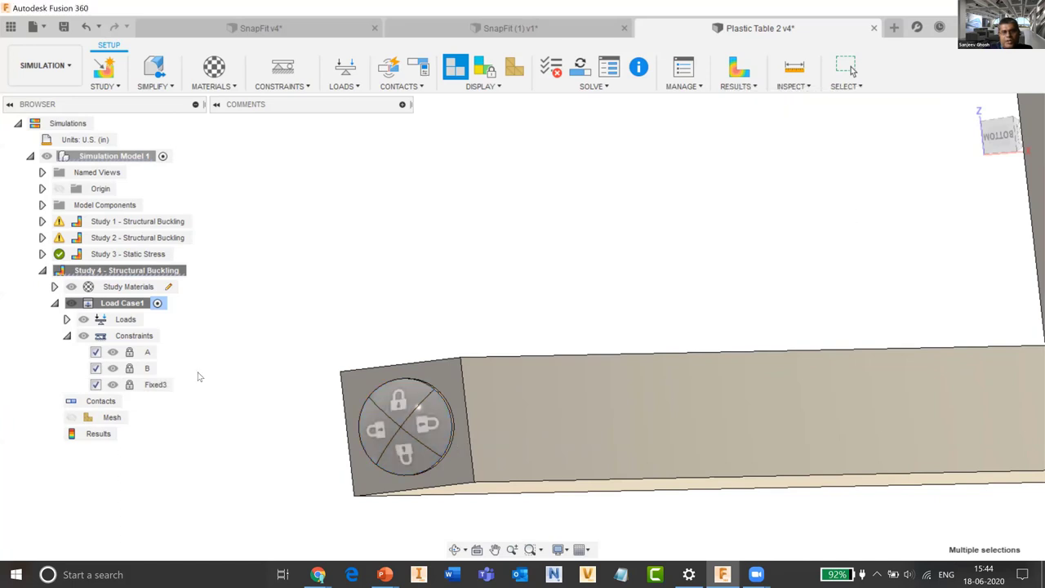
left_click(155, 388)
left_click(156, 386)
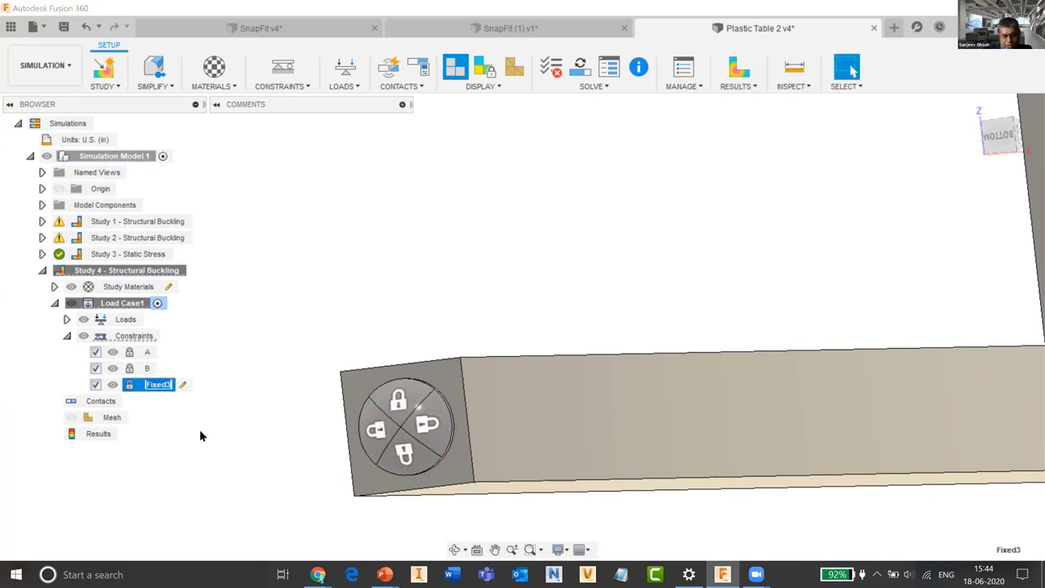
type("C")
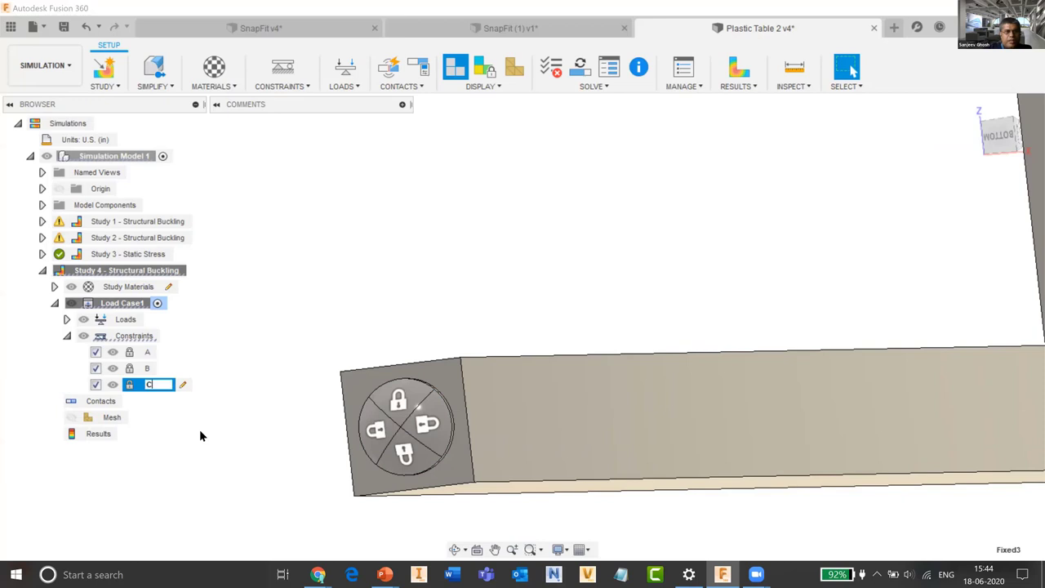
left_click(347, 318)
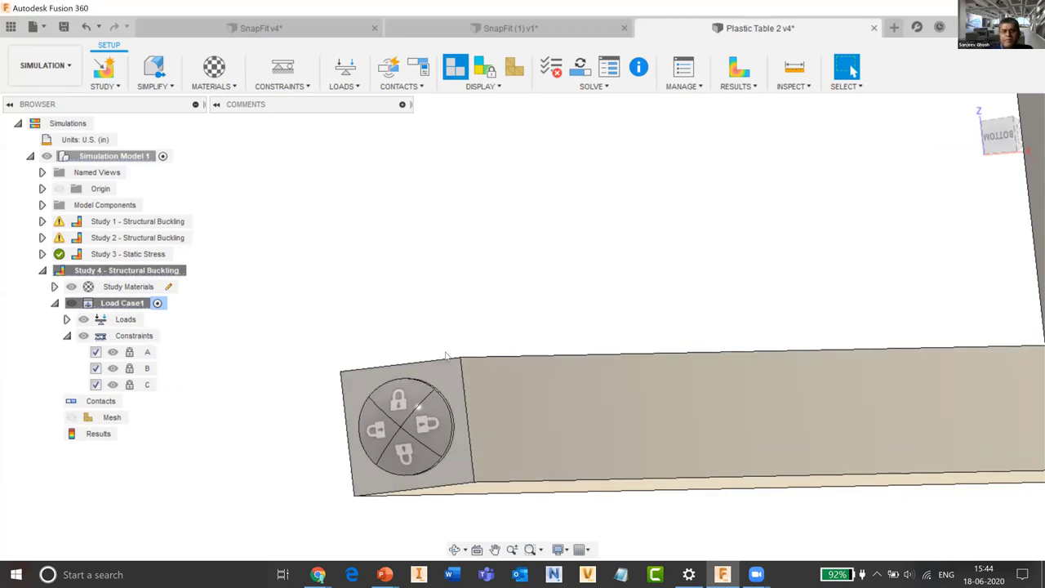
Apply a separate Fixed constraint to the four domed faces of the remaining unconstrained foot.
scroll(480, 346, "down", 3)
scroll(480, 345, "down", 5)
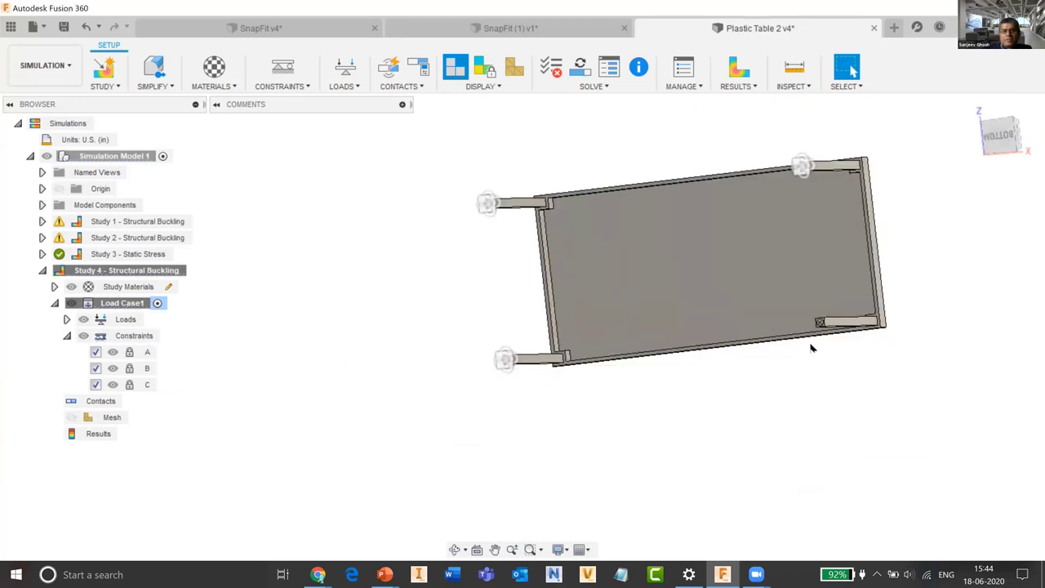
scroll(695, 381, "up", 10)
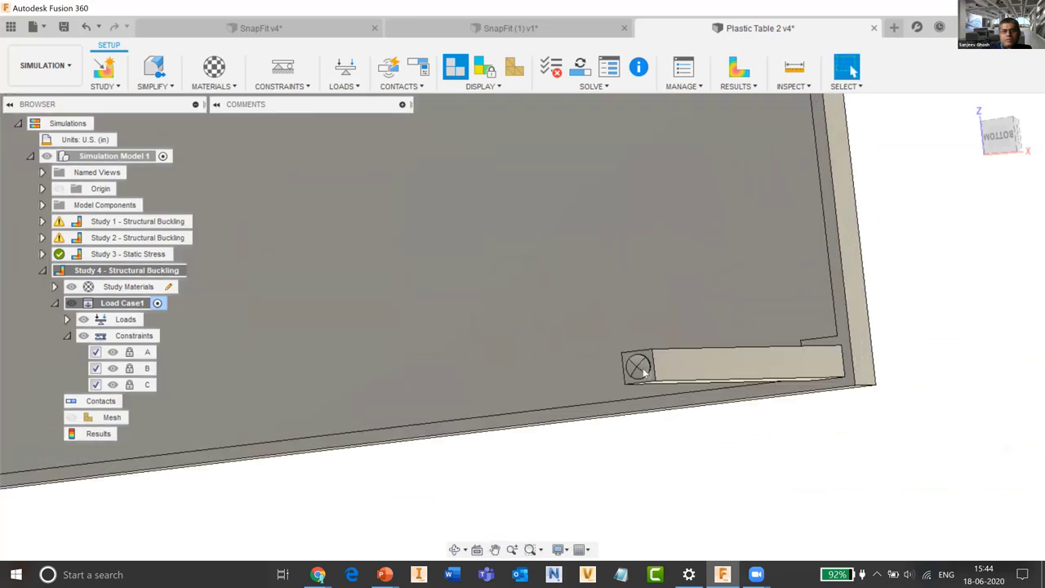
scroll(645, 373, "up", 2)
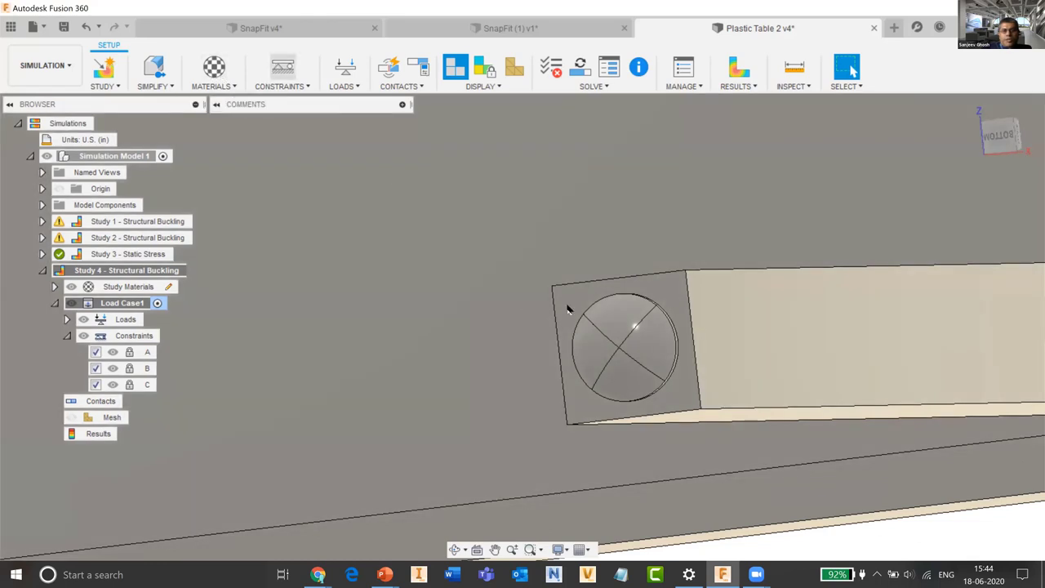
left_click(278, 67)
left_click(615, 318)
left_click(593, 353)
left_click(629, 377)
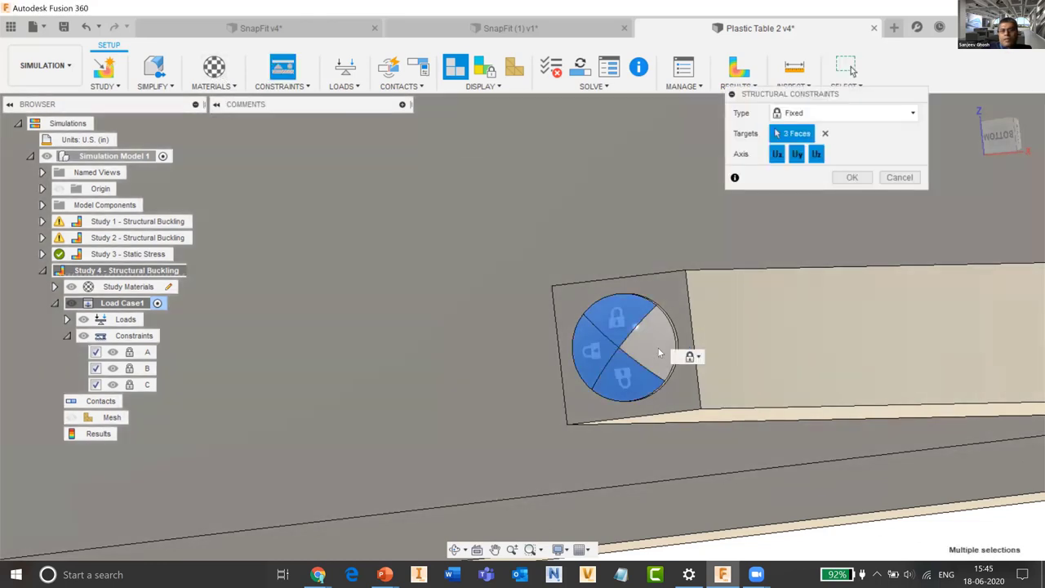
left_click(653, 347)
left_click(852, 177)
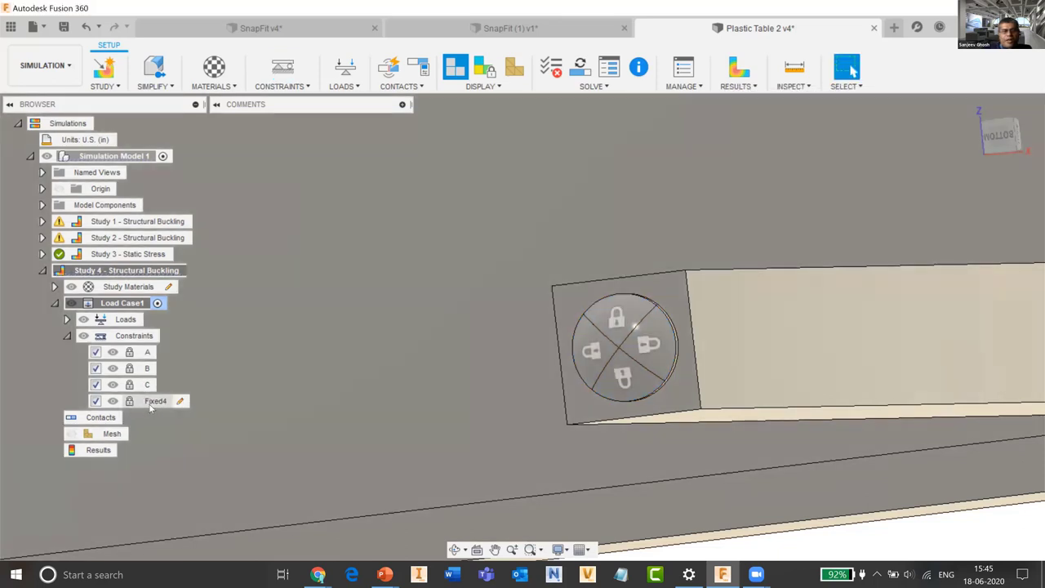
Check the faces targeted by constraint Fixed4, then rename it as D.
left_click(159, 404)
double_click(159, 404)
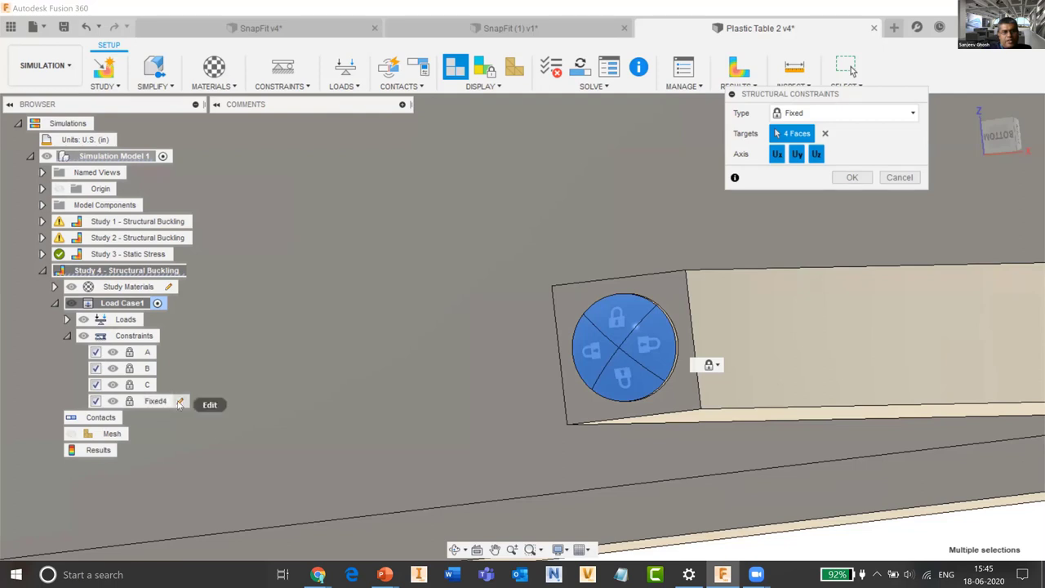
left_click(851, 178)
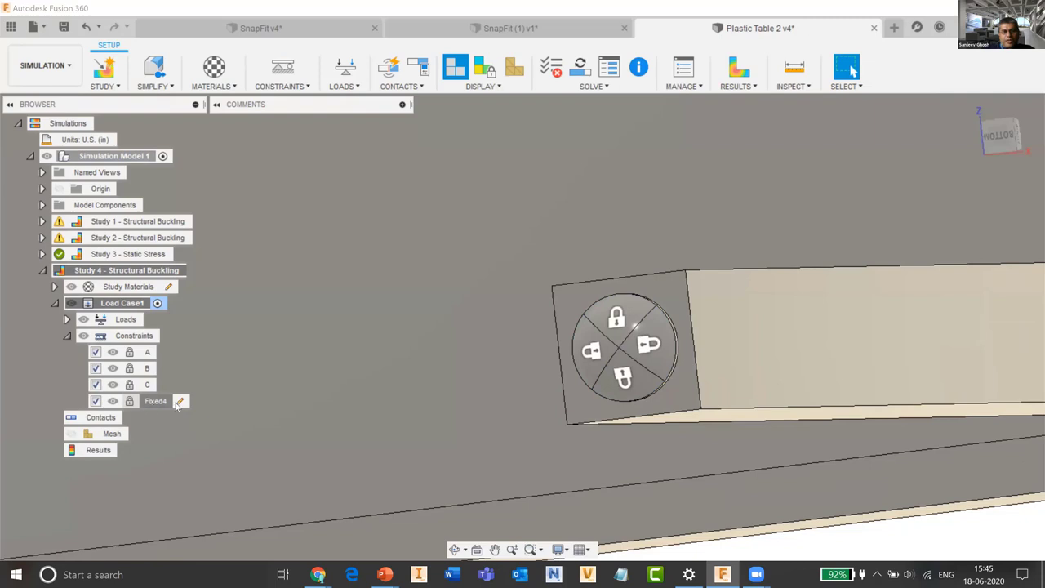
left_click(174, 402)
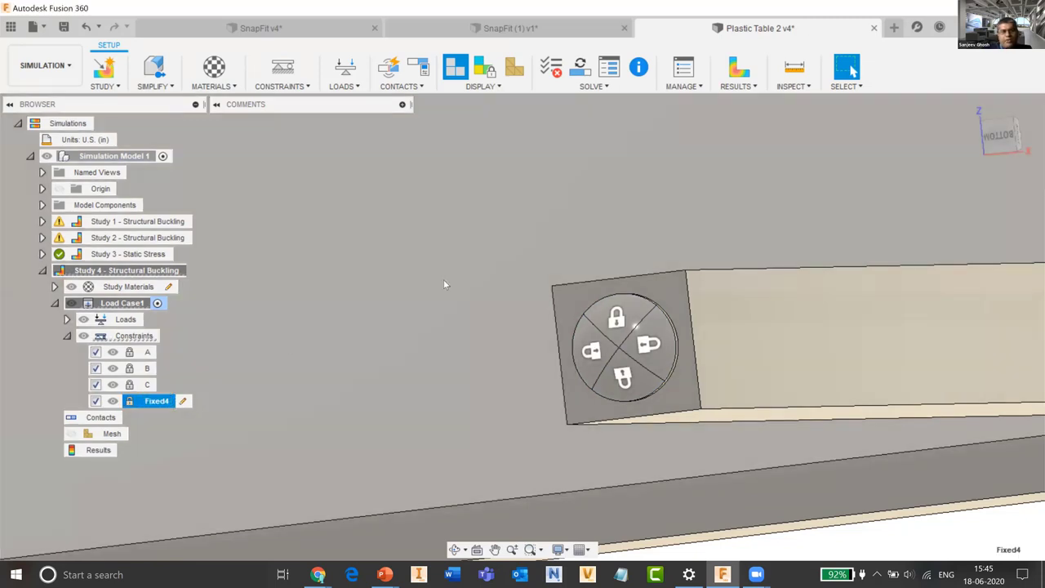
type("D")
key("Return")
Edit constraint A to release the Uz axis, keeping Ux and Uy fixed.
scroll(452, 293, "down", 5)
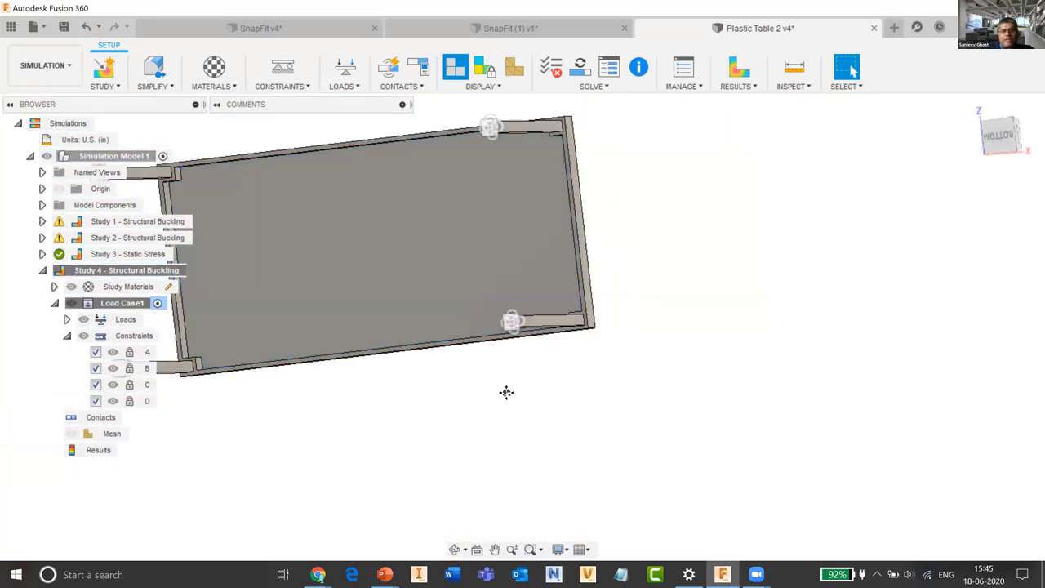
middle_click_drag(506, 393, 482, 482)
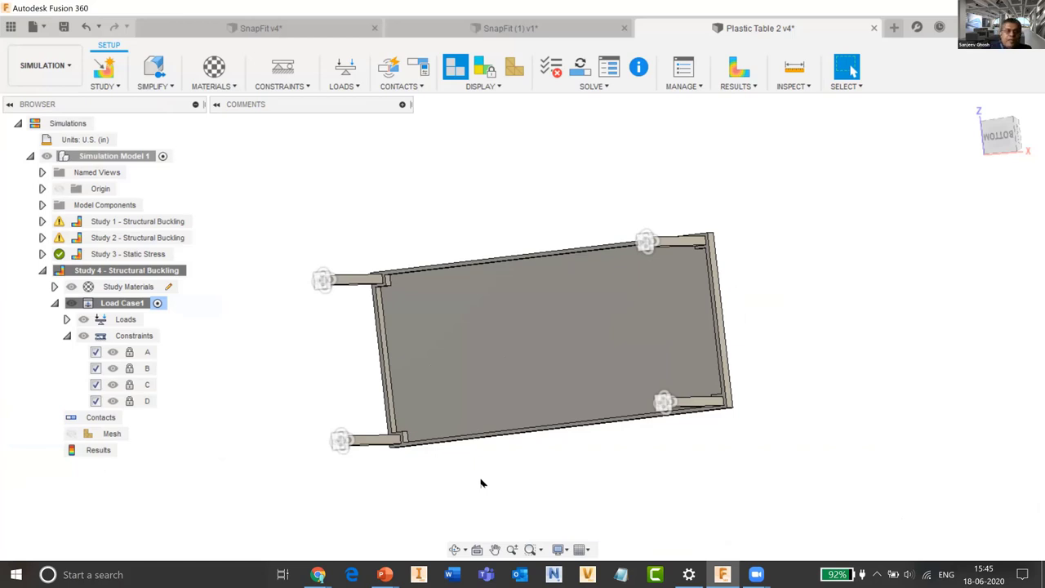
left_click(163, 352)
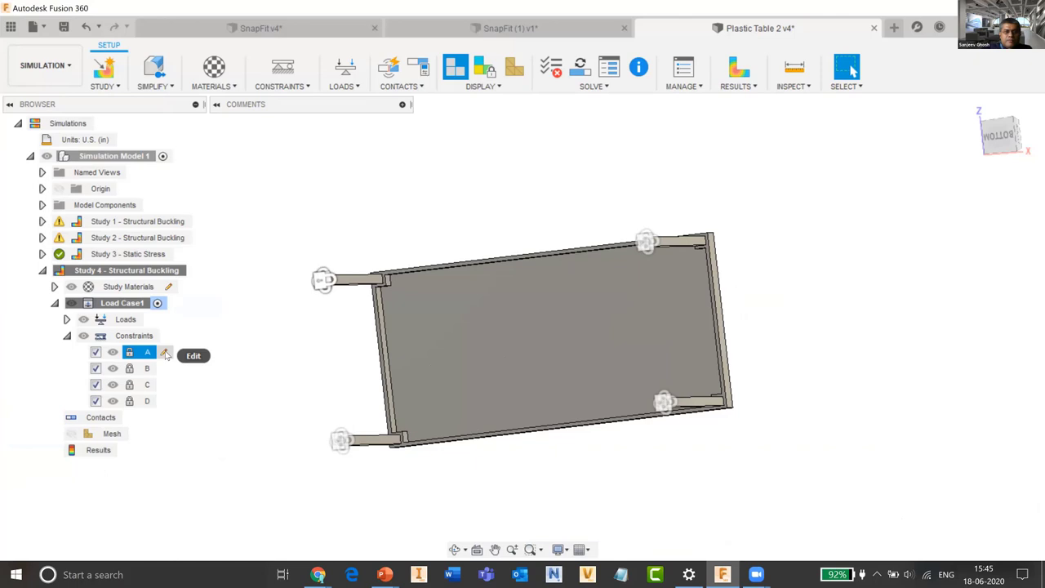
left_click(164, 353)
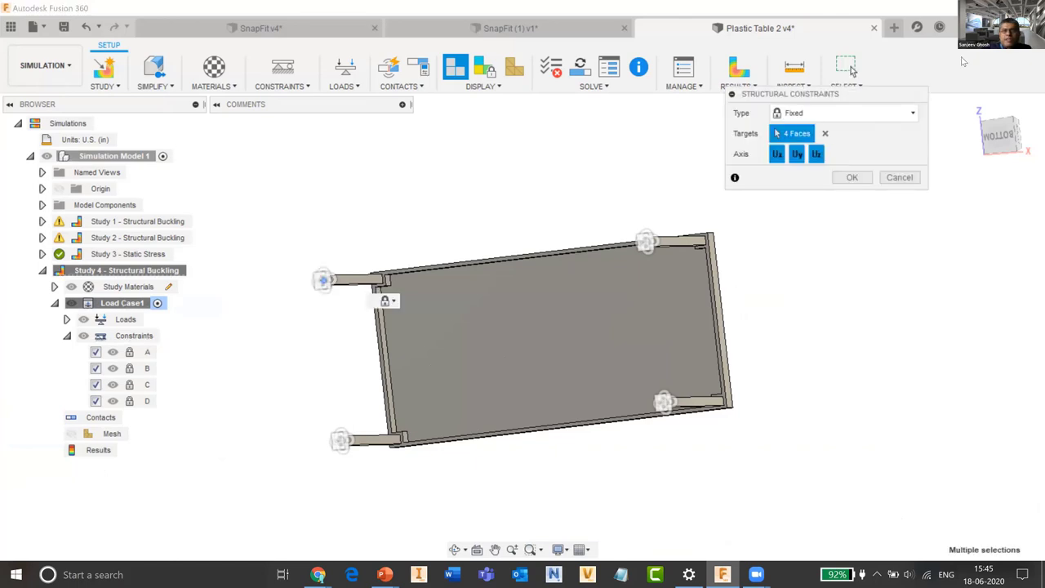
left_click_drag(878, 101, 439, 129)
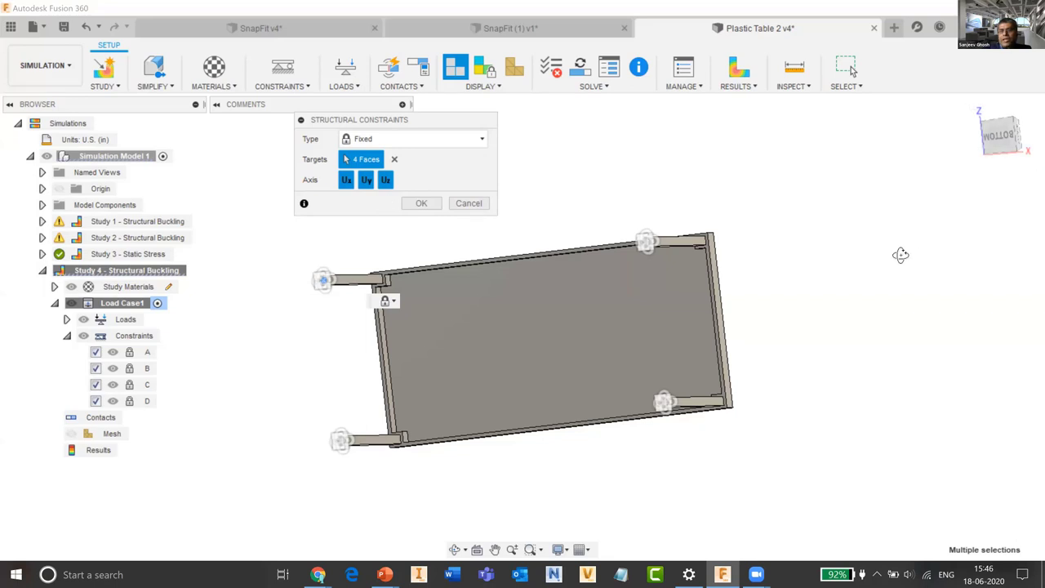
middle_click_drag(901, 253, 846, 270, "shift")
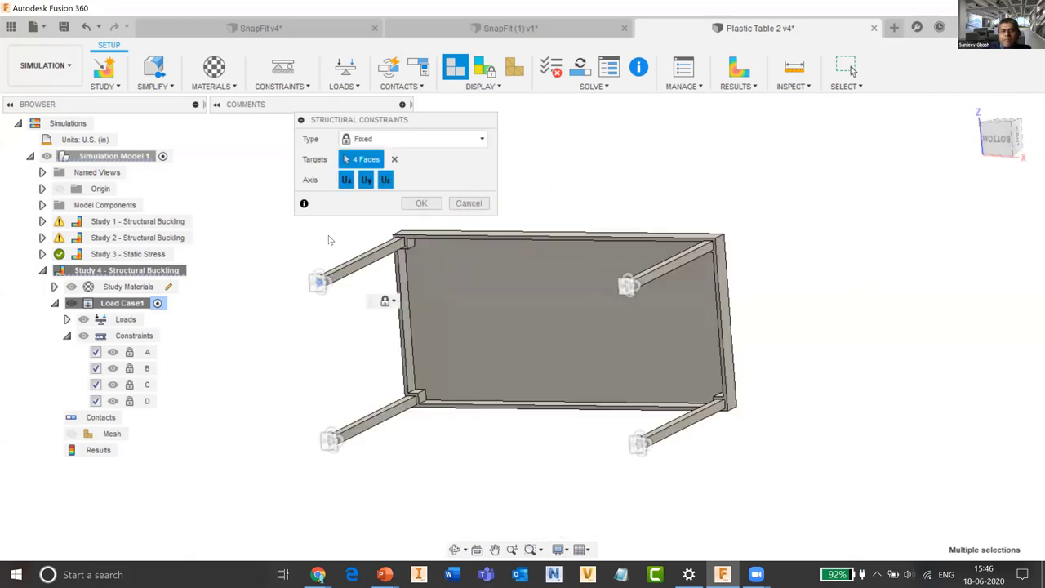
scroll(330, 240, "up", 2)
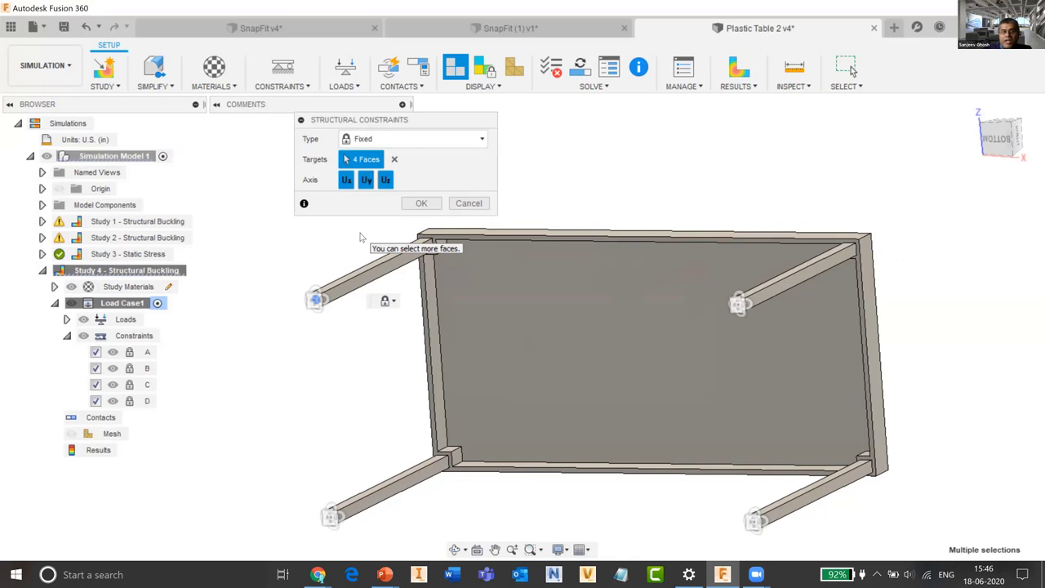
left_click(386, 180)
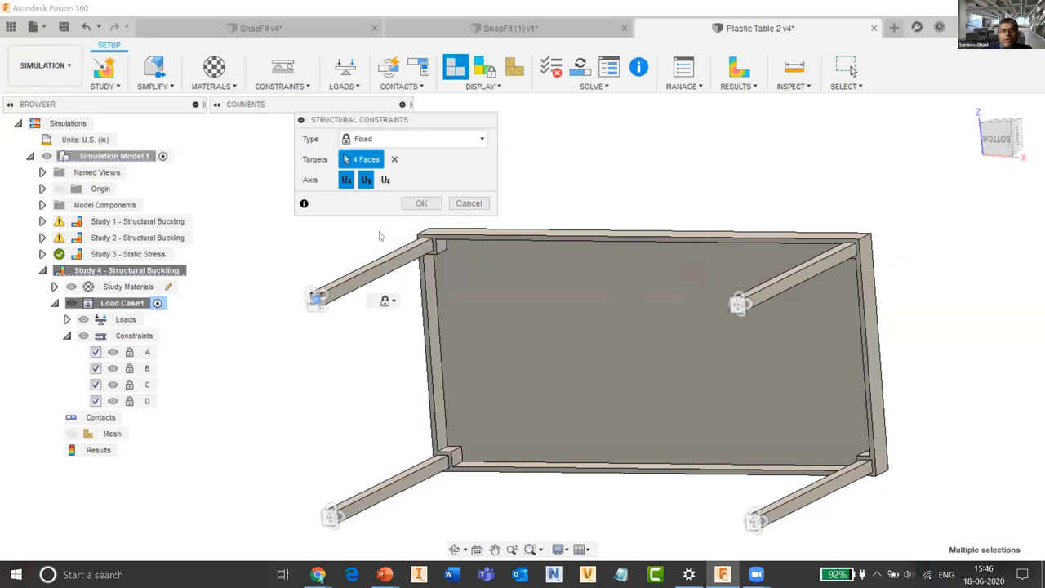
left_click(421, 203)
Edit constraint B to release the Ux axis, keeping Uy and Uz fixed.
scroll(368, 304, "down", 3)
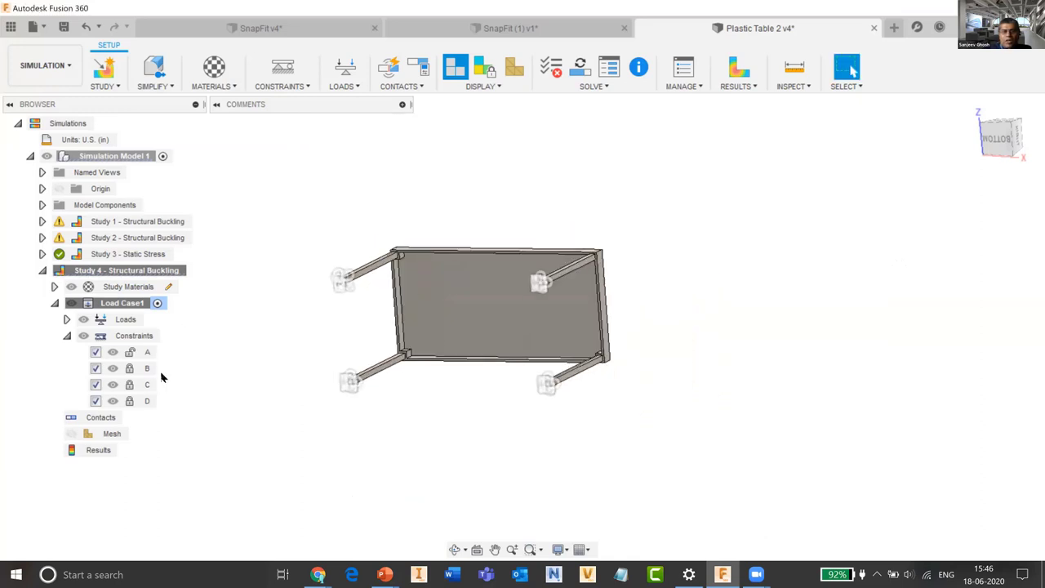
left_click(147, 369)
scroll(548, 304, "up", 5)
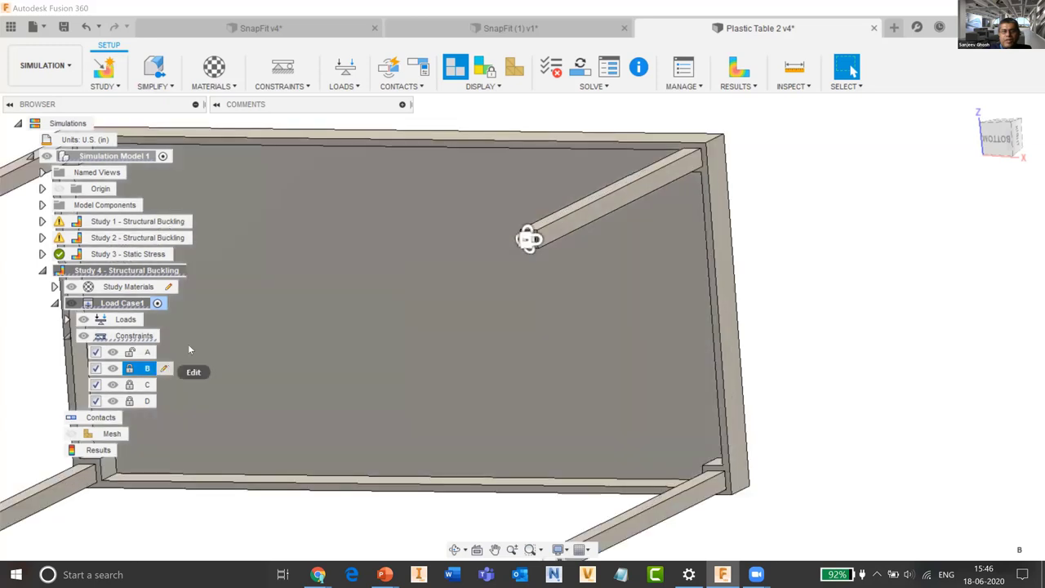
left_click(165, 368)
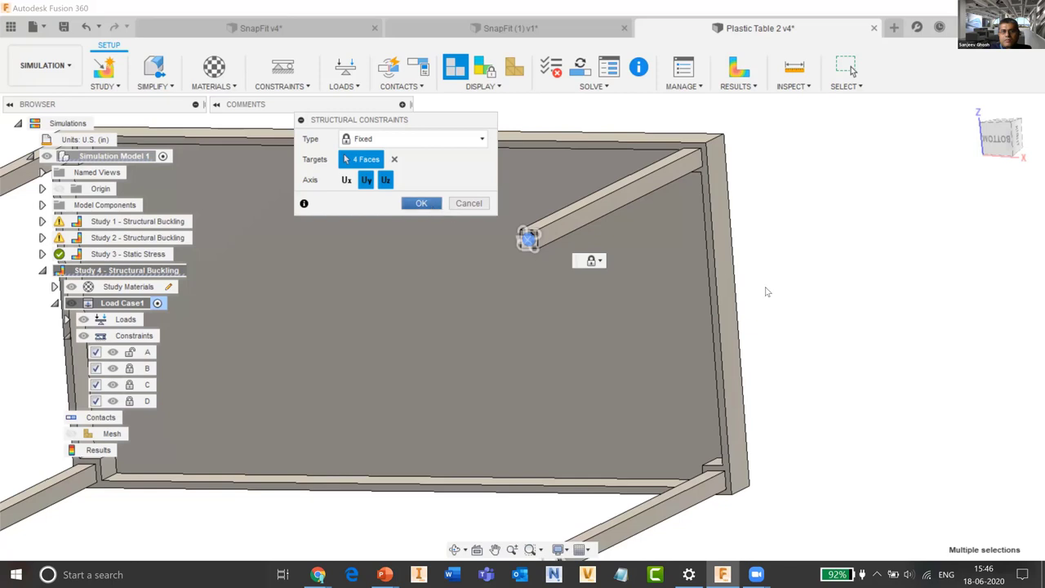
left_click(421, 203)
Edit constraint C to release the Ux and Uz axes, keeping only Uy fixed.
scroll(805, 310, "down", 3)
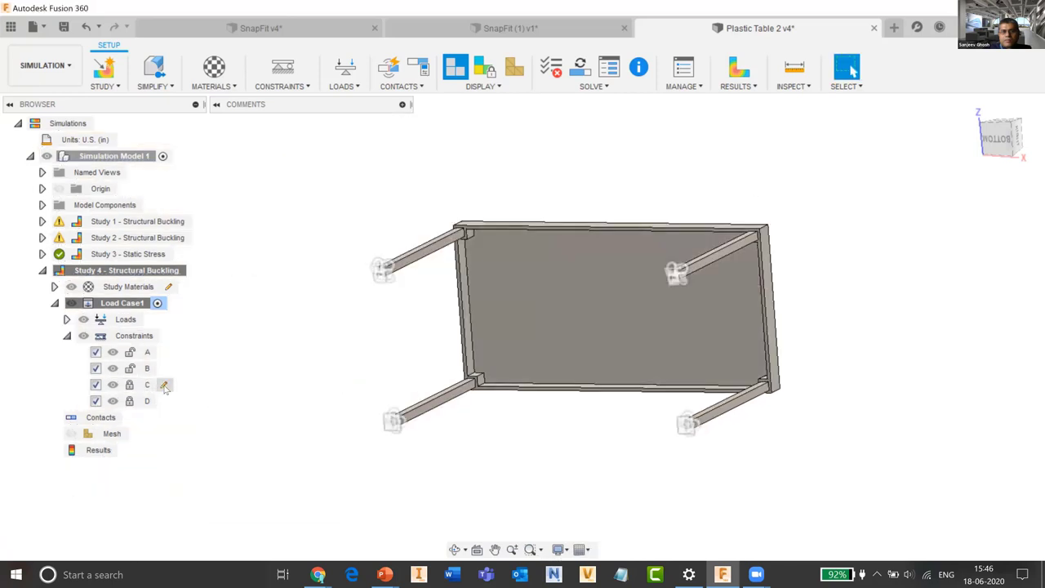
double_click(140, 385)
left_click(347, 180)
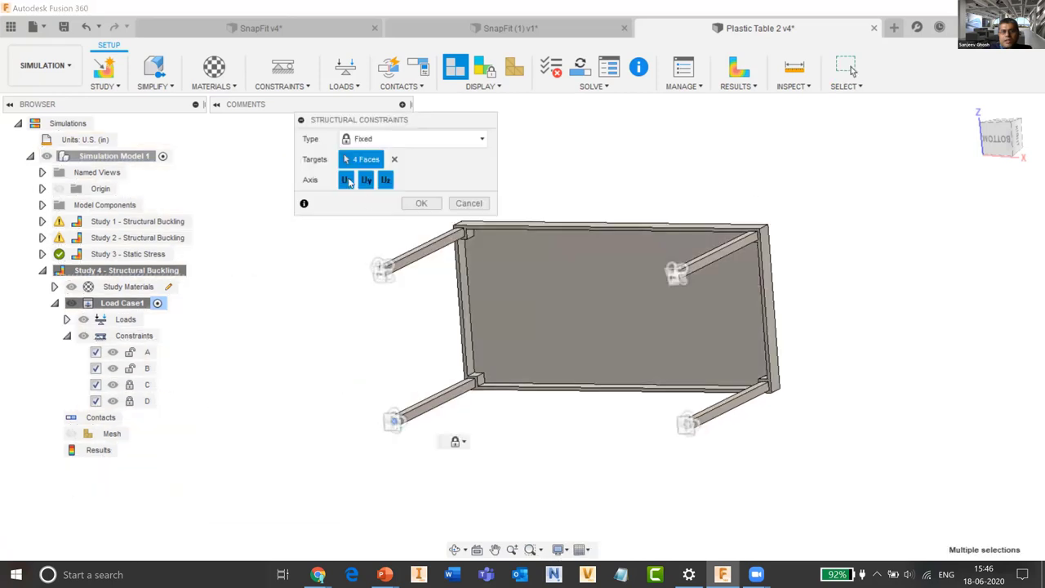
left_click(386, 181)
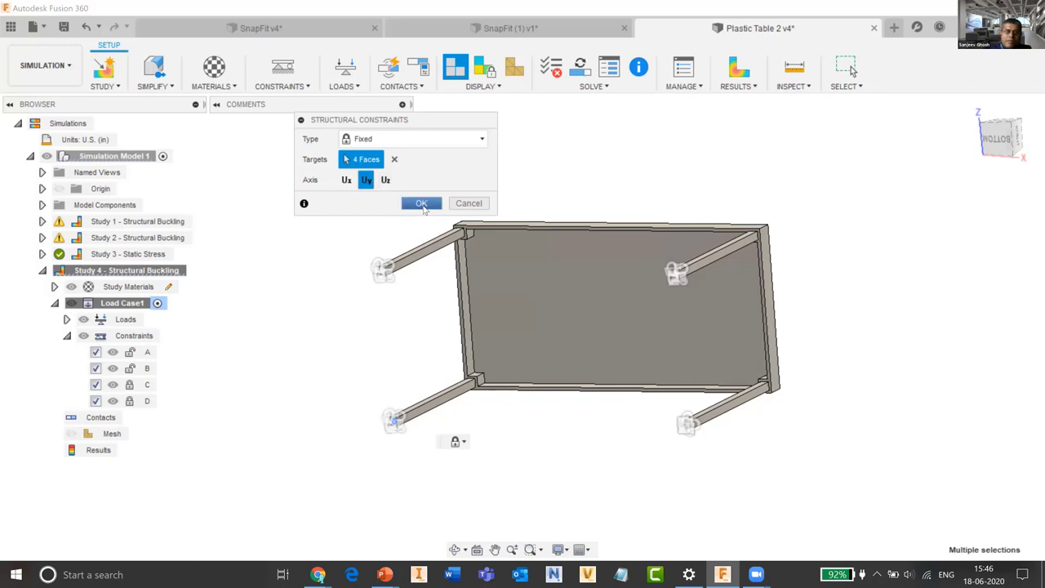
left_click(420, 204)
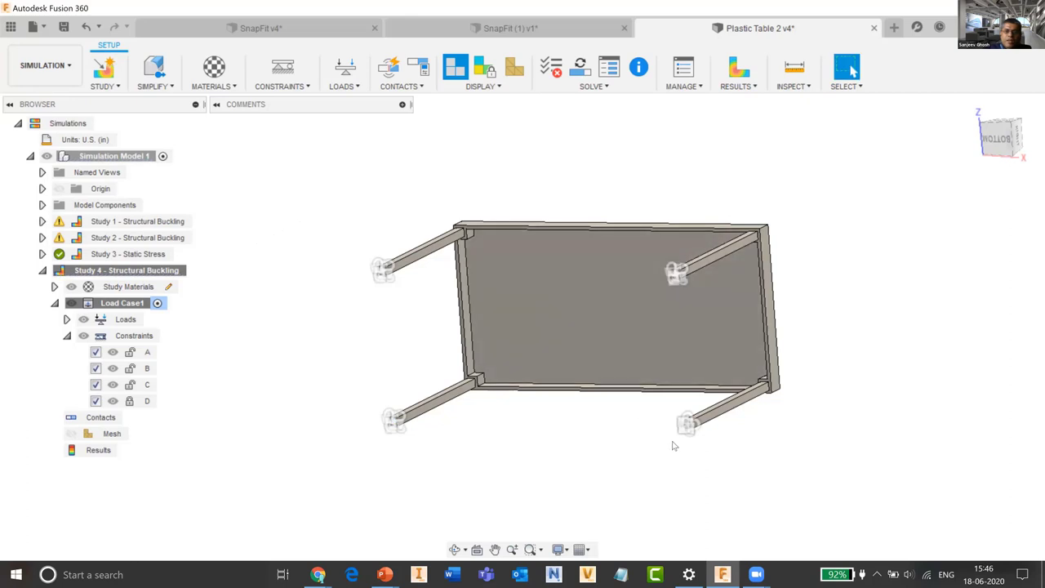
Check the foot and axis settings of constraint D, leaving Ux, Uy and Uz fixed.
scroll(688, 435, "up", 3)
scroll(688, 435, "up", 2)
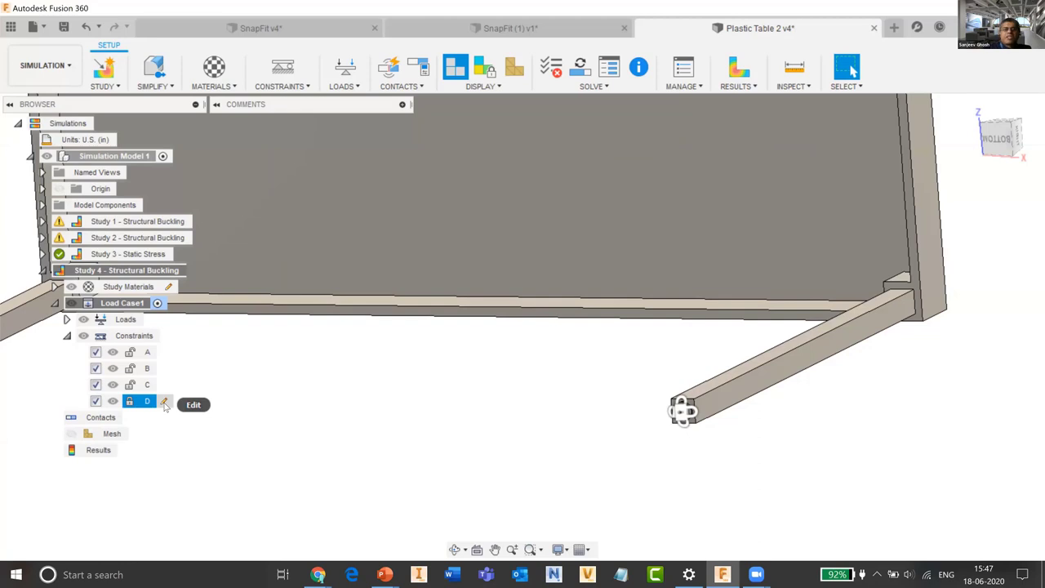
left_click(165, 403)
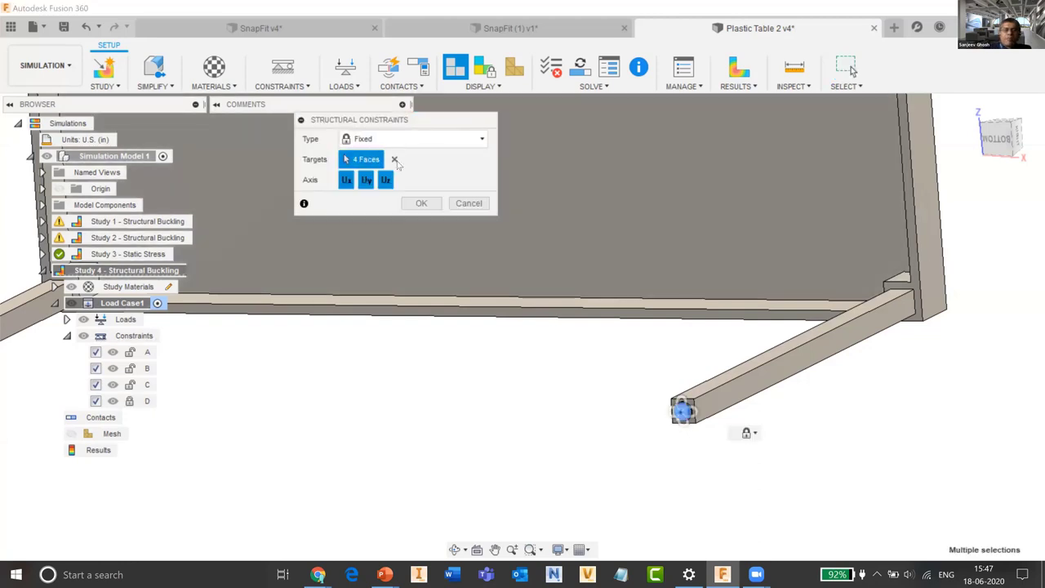
left_click(422, 205)
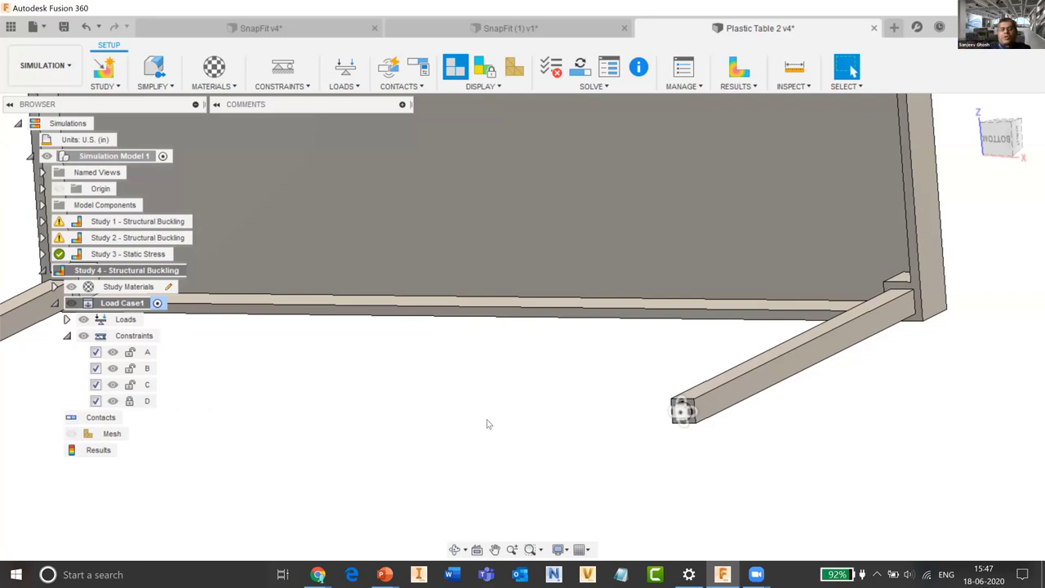
scroll(664, 337, "down", 5)
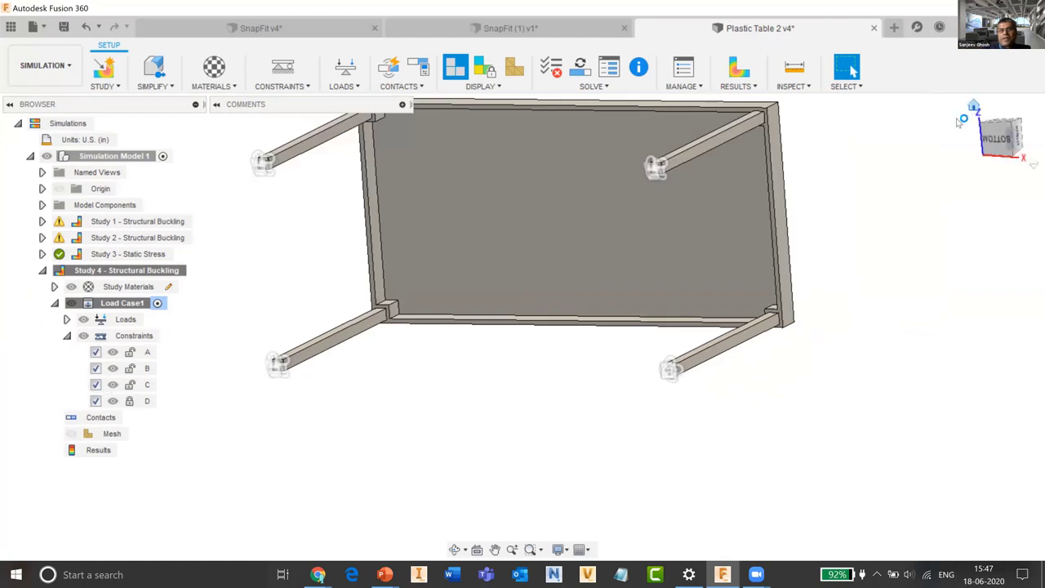
left_click(974, 107)
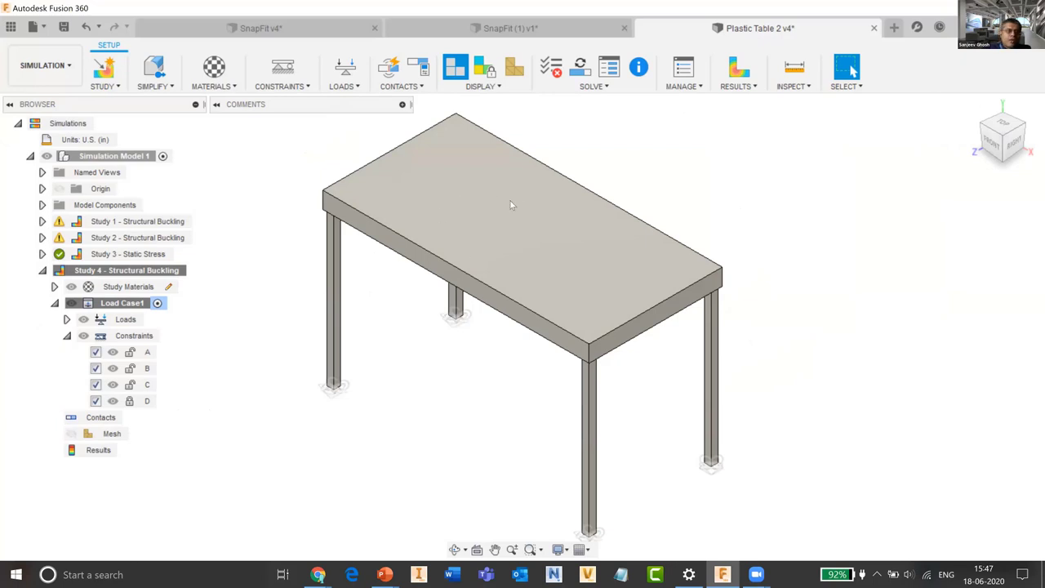
left_click(42, 66)
key("Escape")
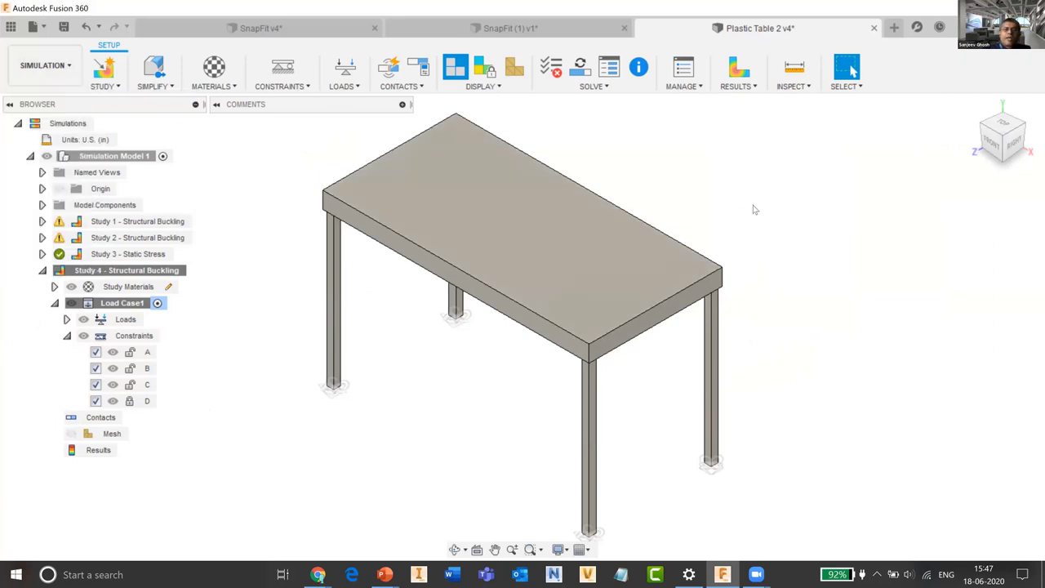
left_click(29, 69)
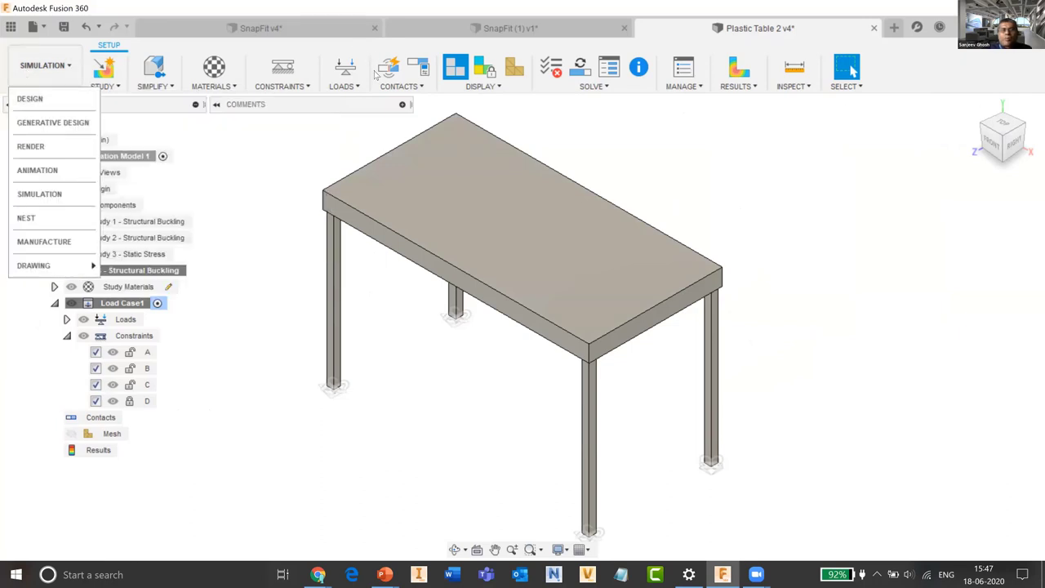
left_click(345, 70)
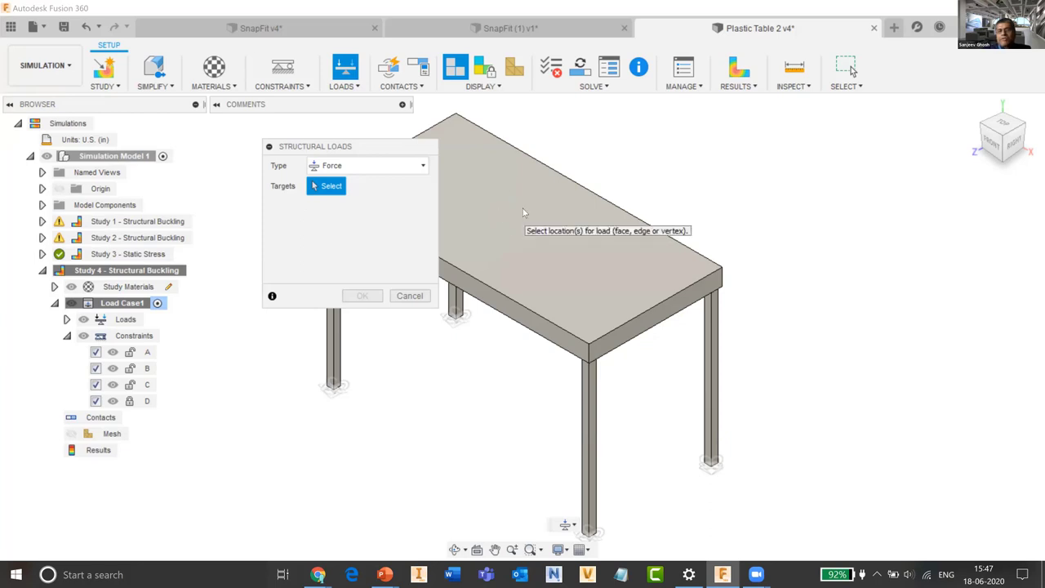
left_click(410, 296)
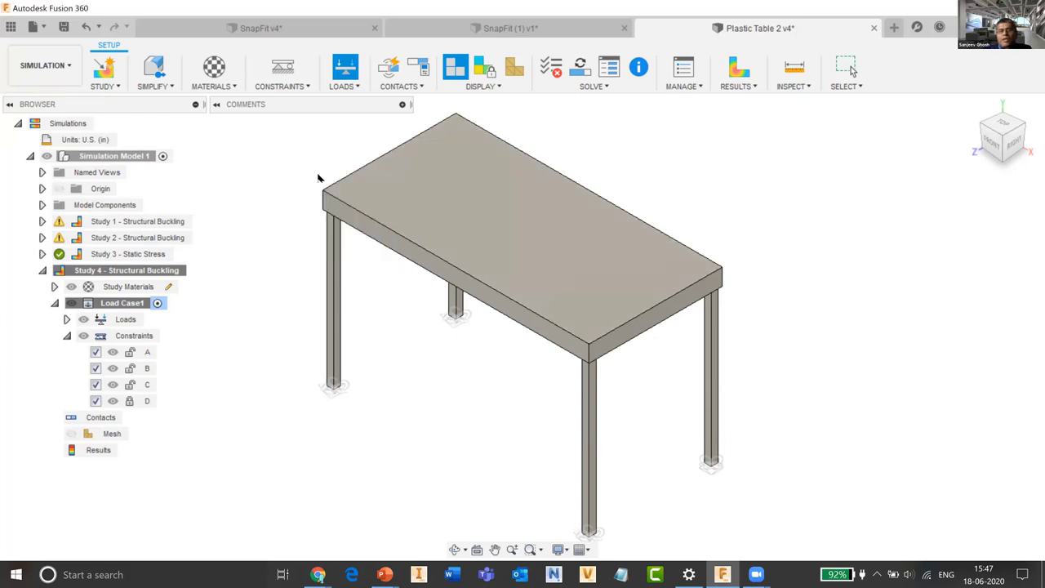
Switch to the Design workspace and start a sketch on the tabletop's upper face.
left_click(45, 66)
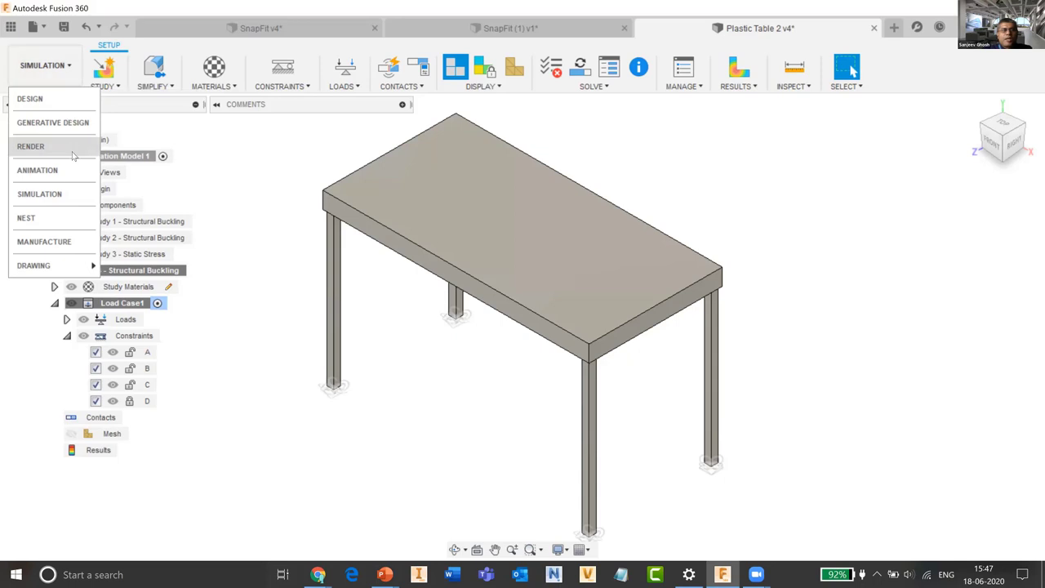
left_click(30, 99)
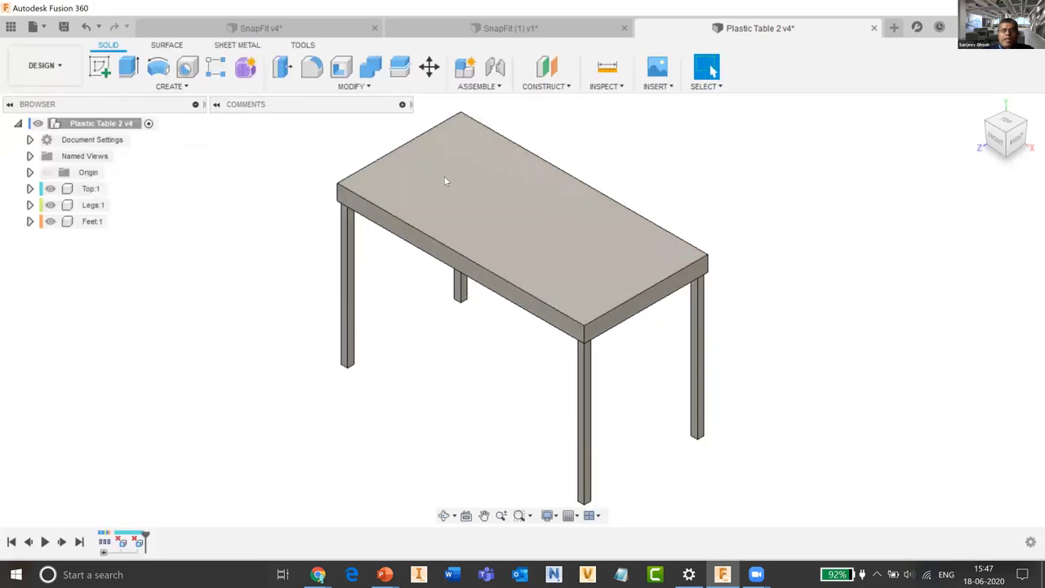
left_click(102, 68)
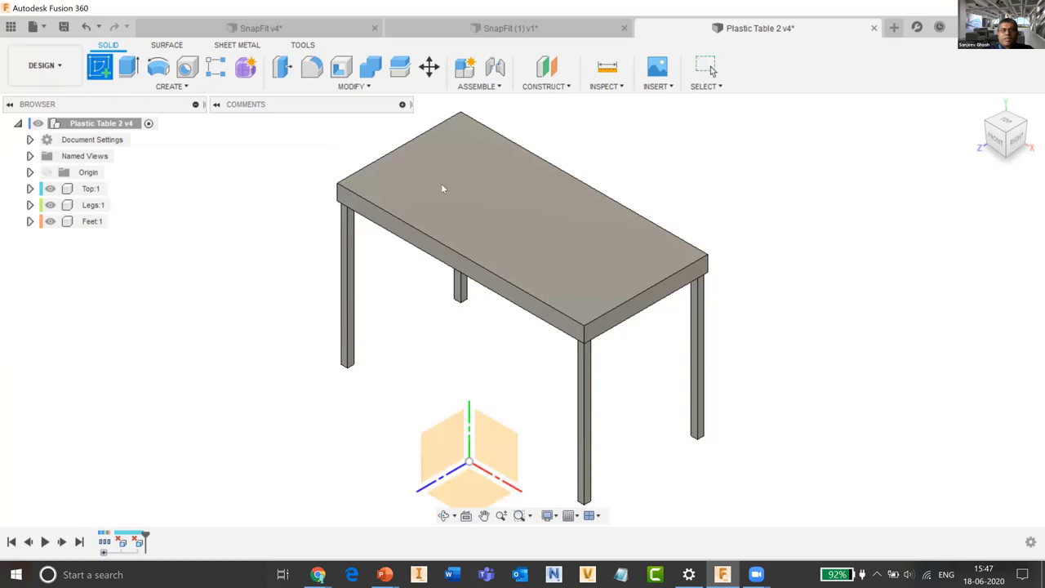
left_click(445, 188)
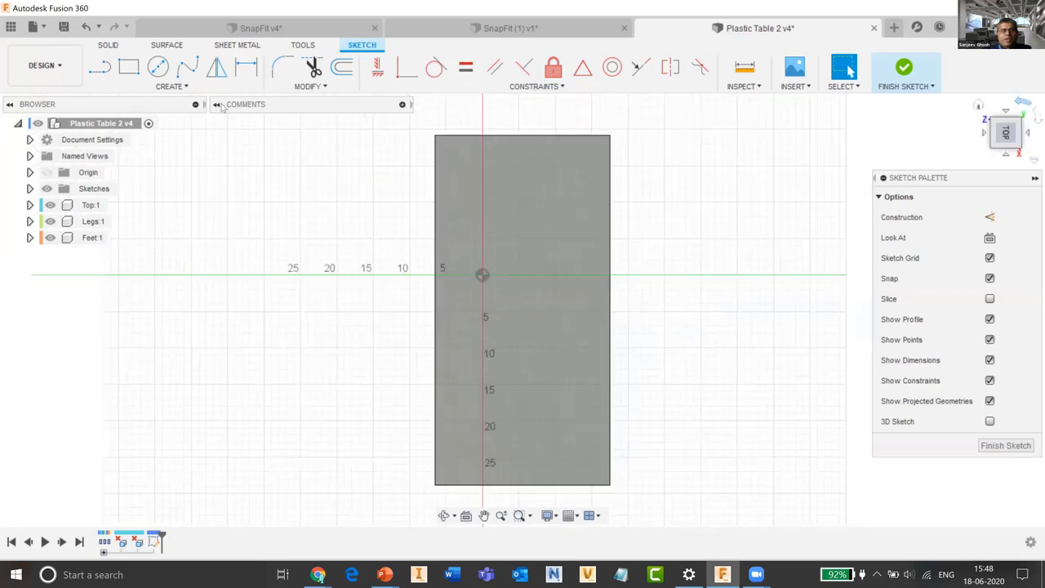
Sketch two ellipses side by side on the tabletop, about 6.5 in and 6 in across their minor axes, and finish the sketch.
left_click(171, 86)
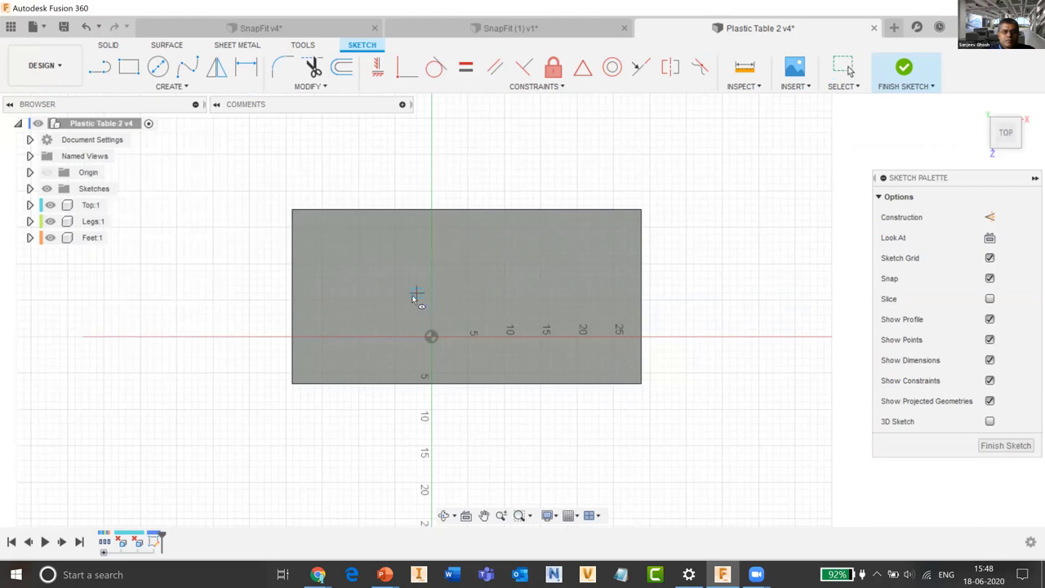
left_click(417, 258)
left_click(396, 280)
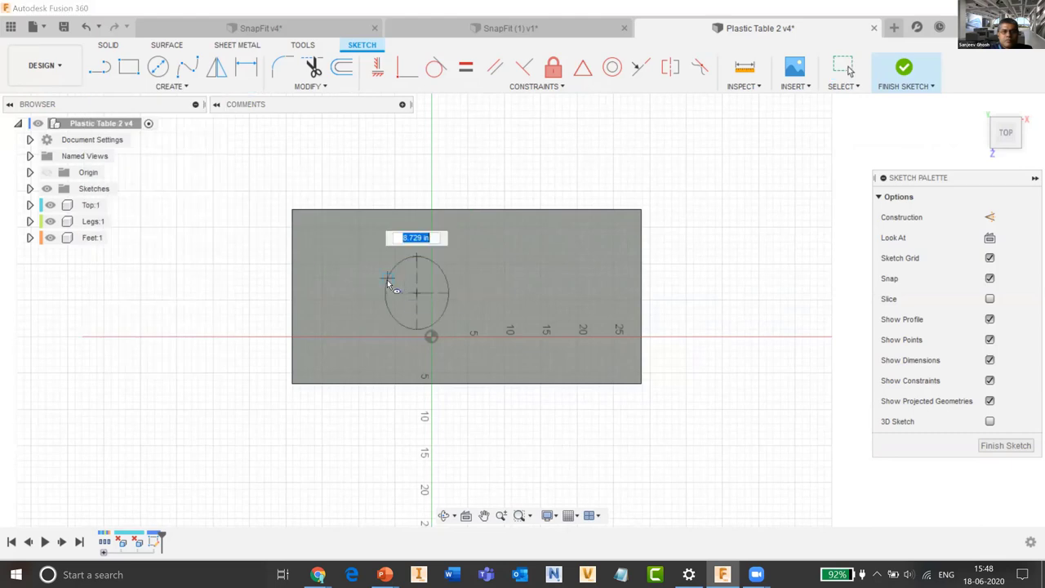
left_click(398, 284)
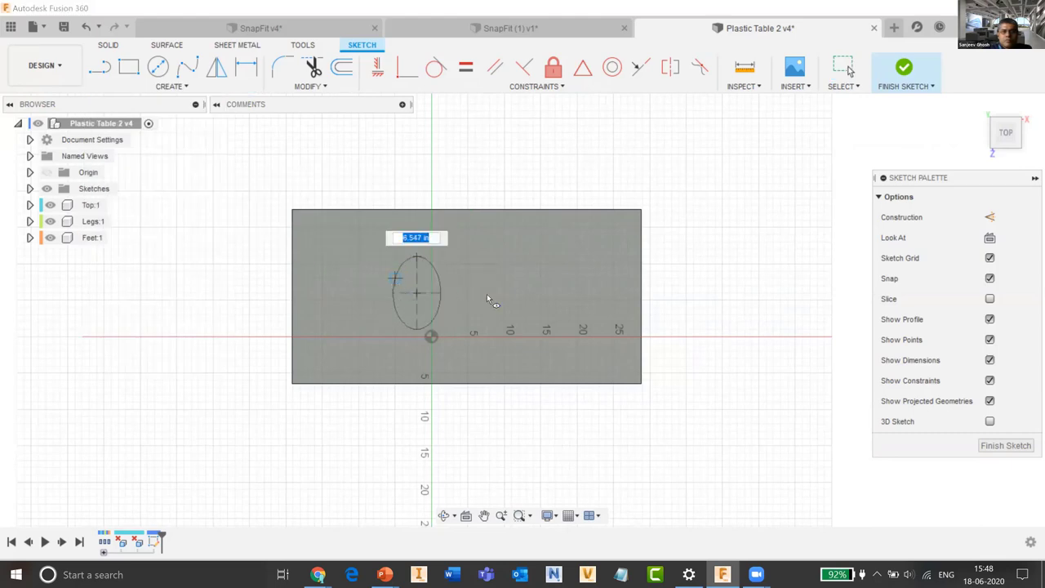
left_click(518, 293)
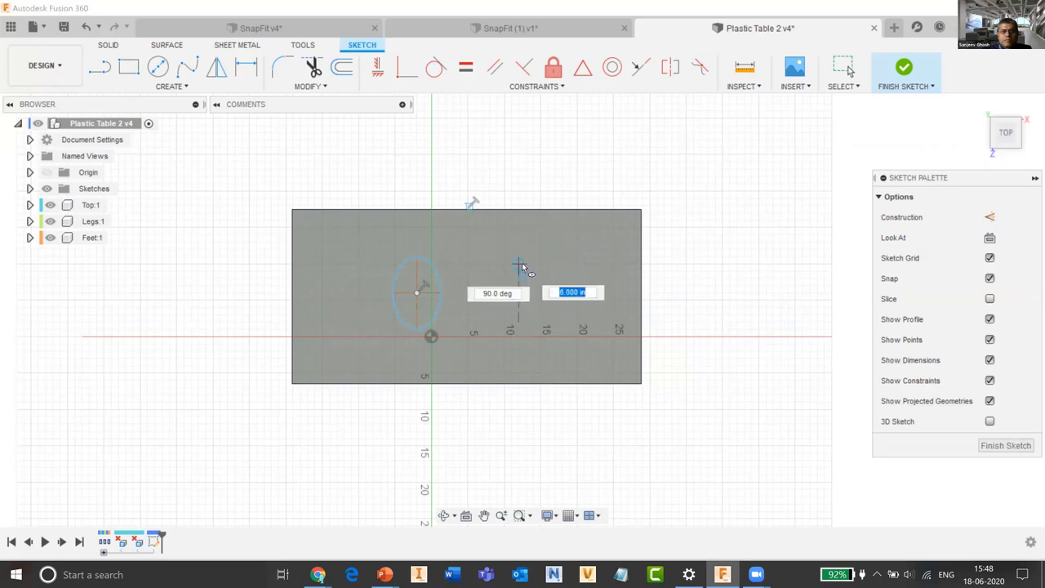
left_click(520, 258)
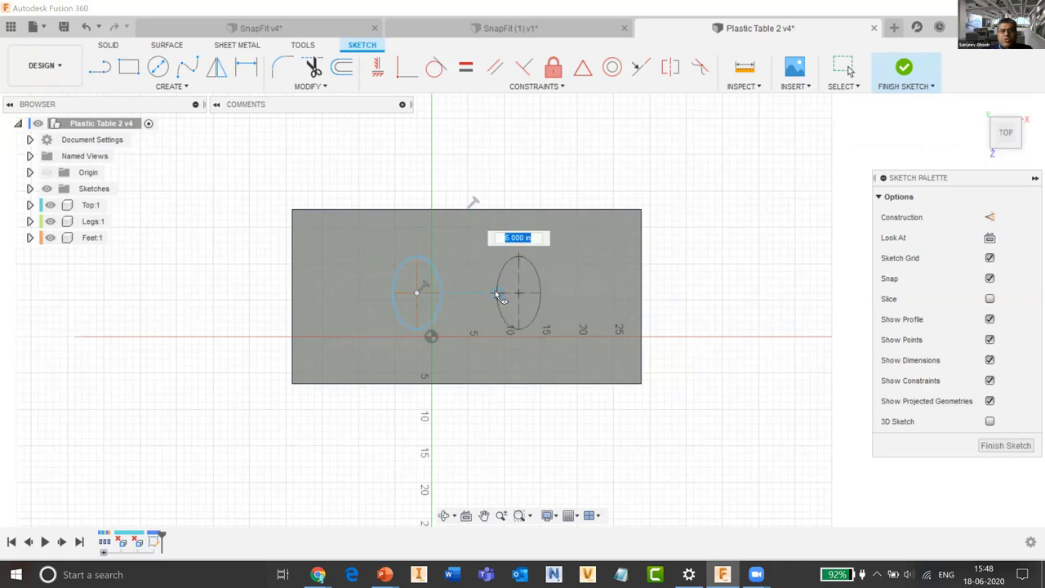
left_click(542, 293)
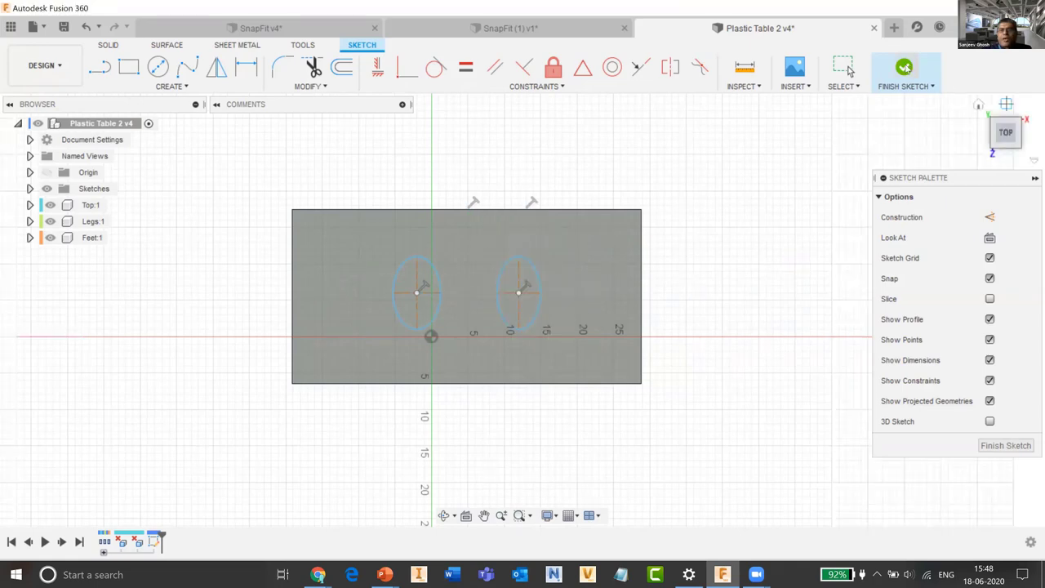
left_click(904, 67)
left_click(979, 106)
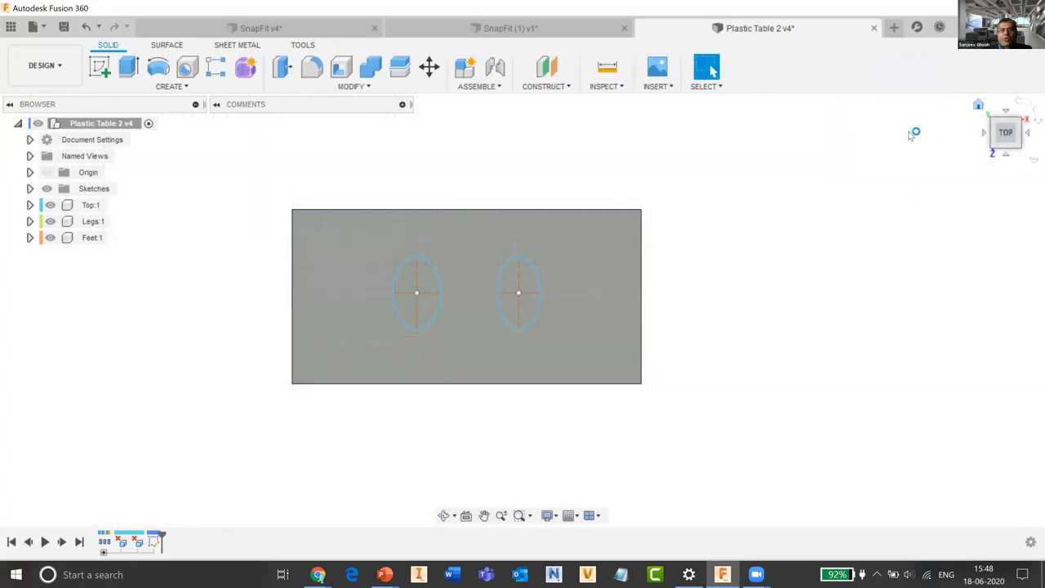
Split the tabletop's upper face with the first ellipse, using Split with Surface and an extended splitting tool.
middle_click_drag(815, 194, 751, 236)
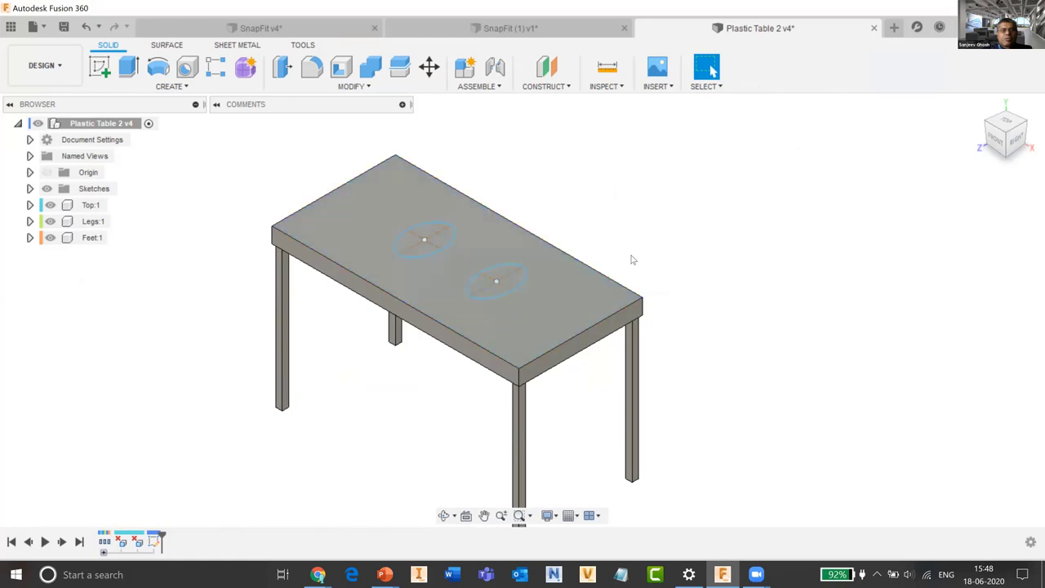
middle_click_drag(642, 243, 583, 237)
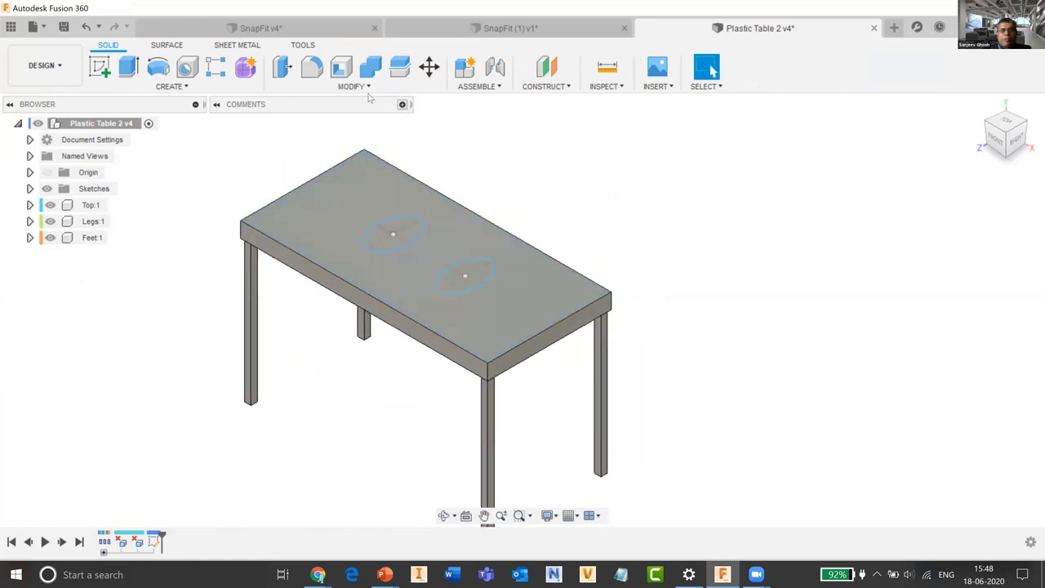
left_click(416, 193)
left_click(487, 177)
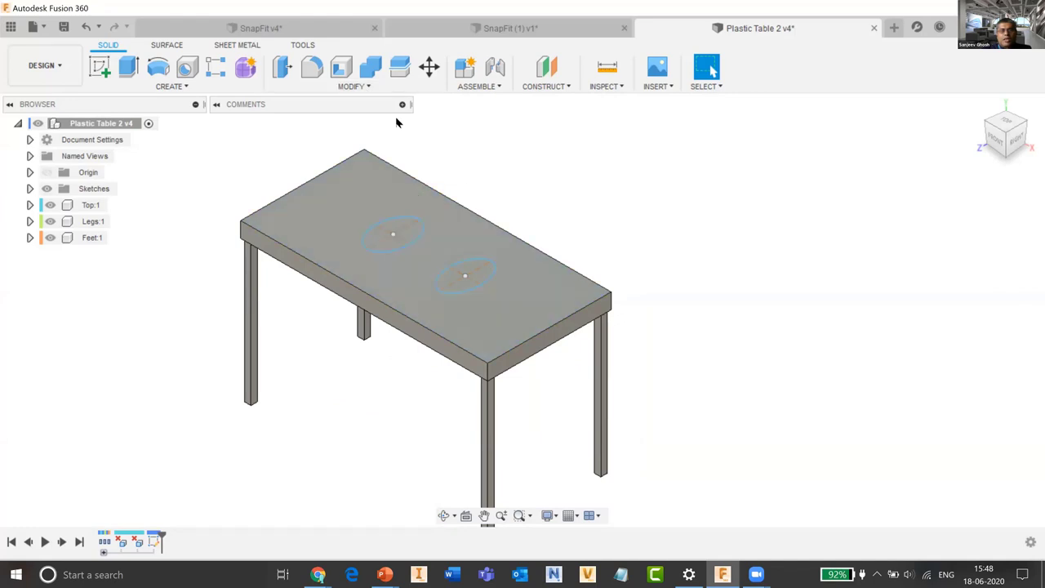
left_click(353, 87)
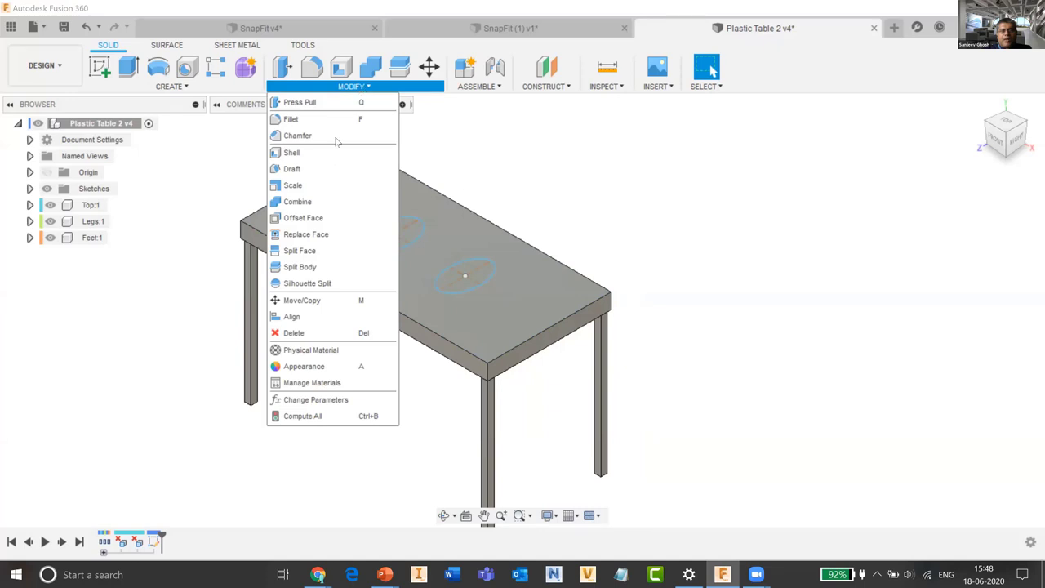
left_click(331, 251)
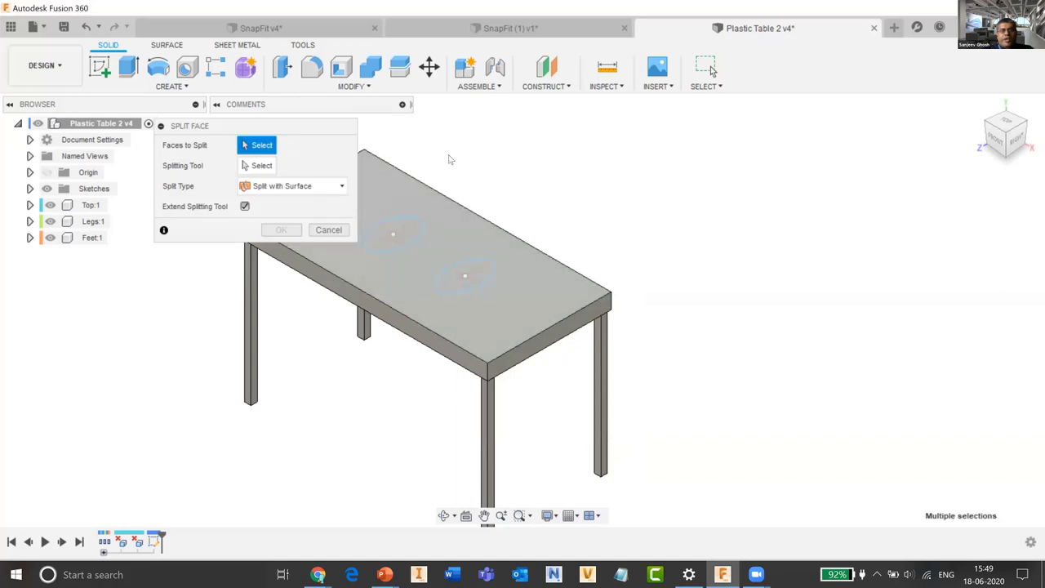
left_click(500, 164)
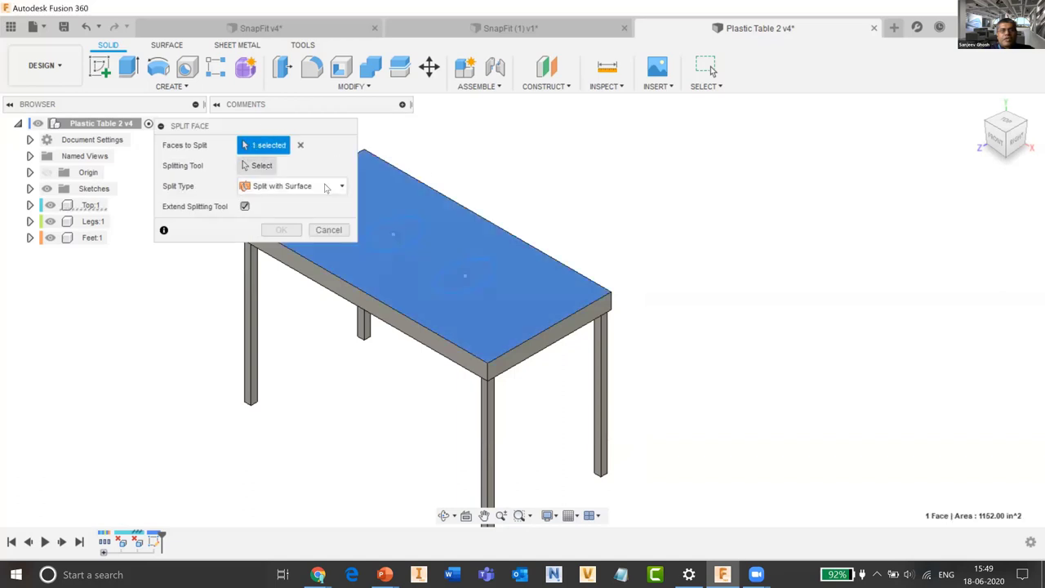
left_click(263, 166)
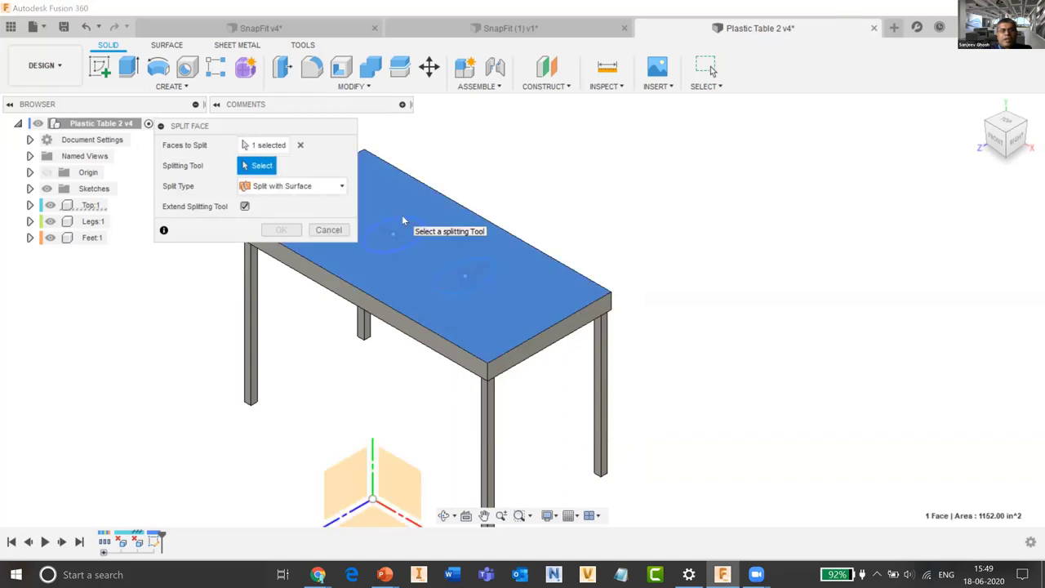
left_click(400, 227)
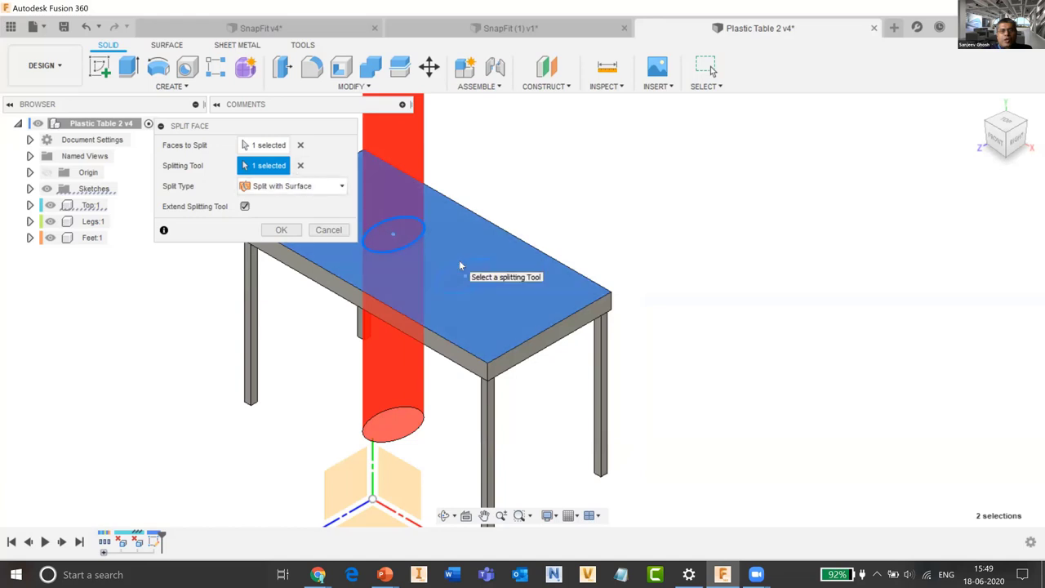
left_click(292, 230)
left_click(390, 248)
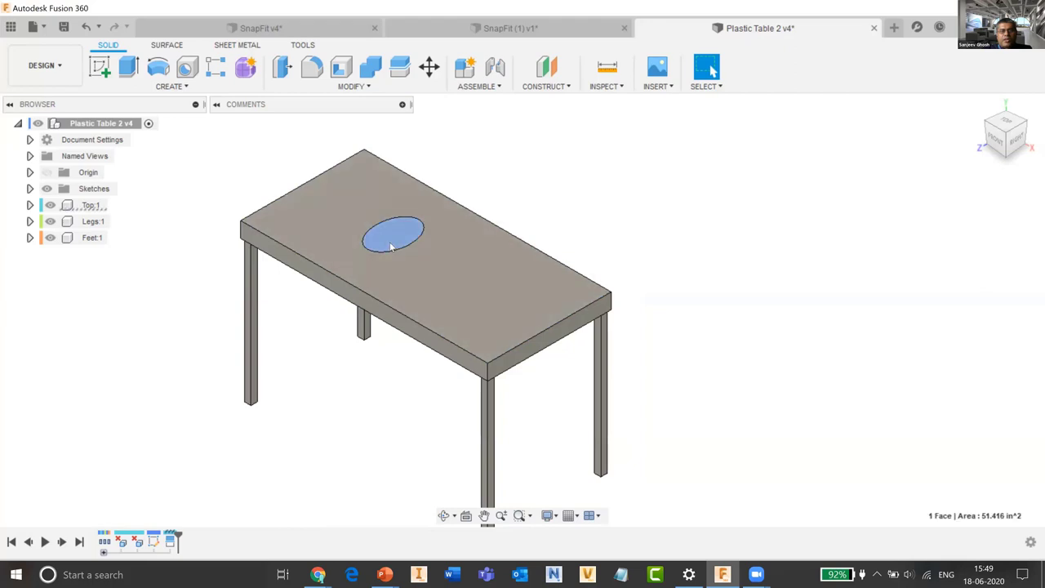
left_click(220, 227)
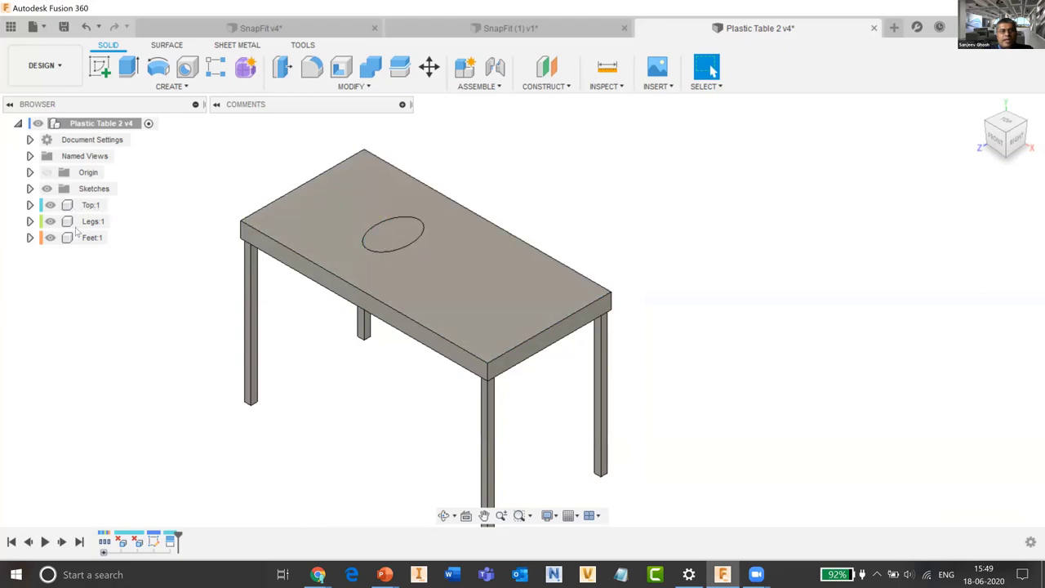
Split the tabletop's upper face with the second ellipse of Sketch1, using Split with Surface and an extended splitting tool, and hide the sketch.
left_click(30, 188)
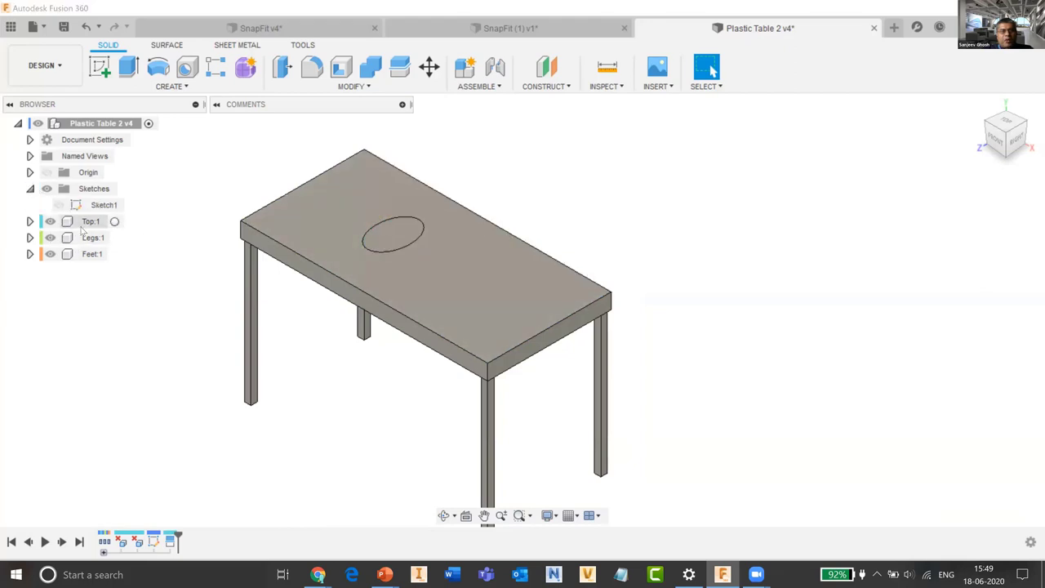
left_click(59, 205)
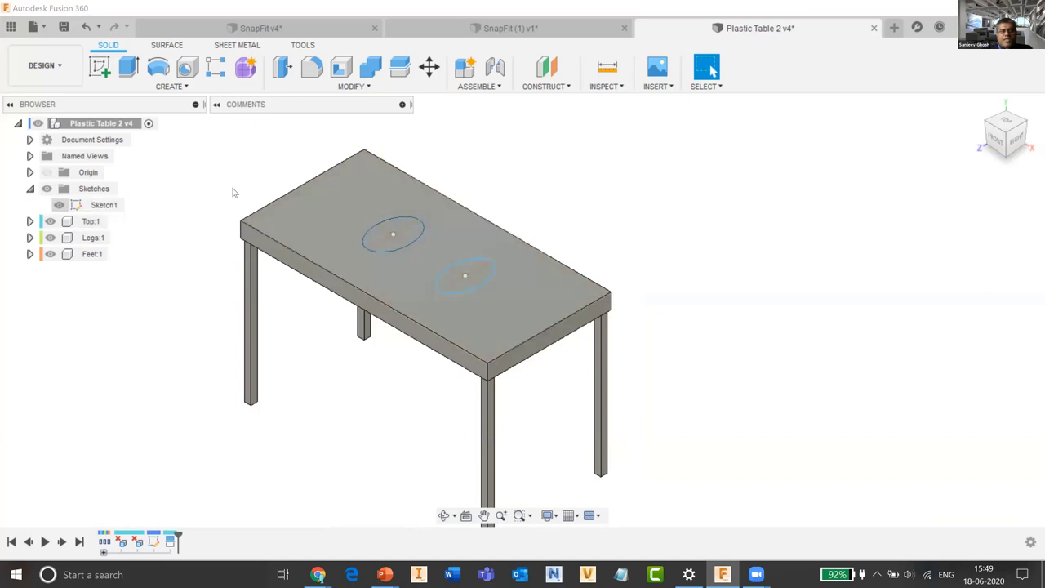
left_click(356, 87)
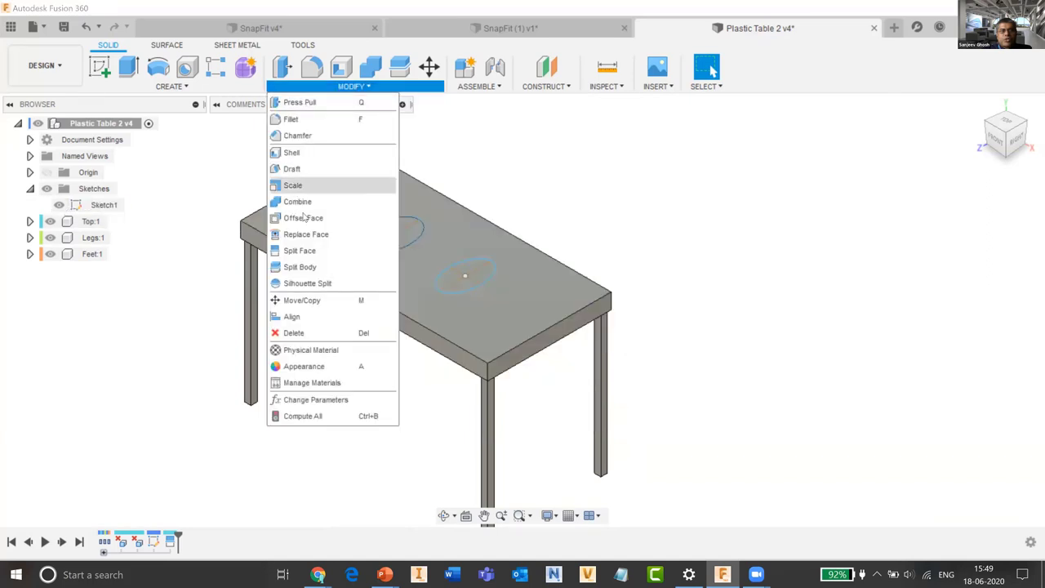
left_click(300, 251)
left_click(525, 273)
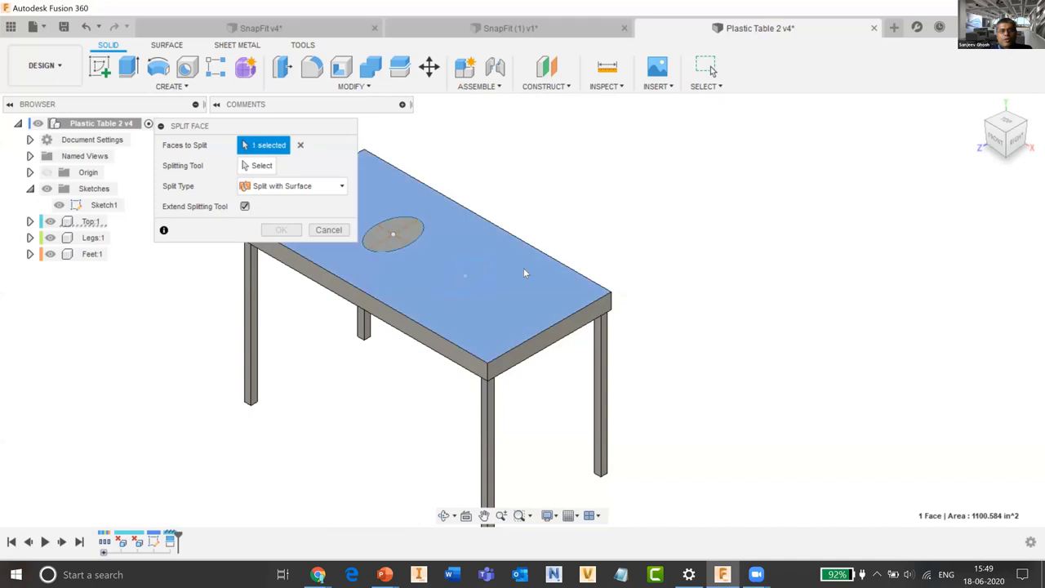
left_click(263, 167)
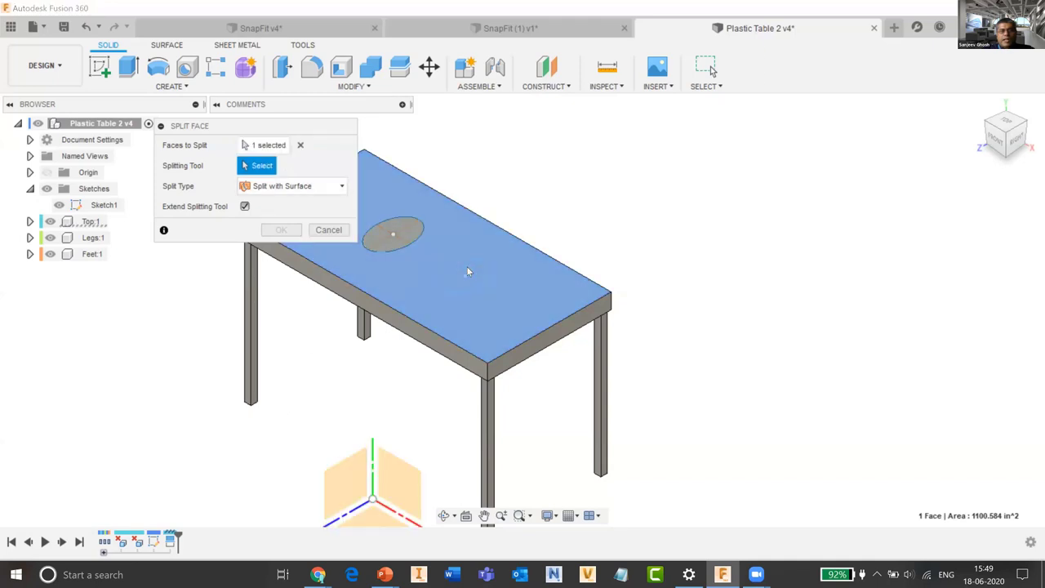
left_click(469, 272)
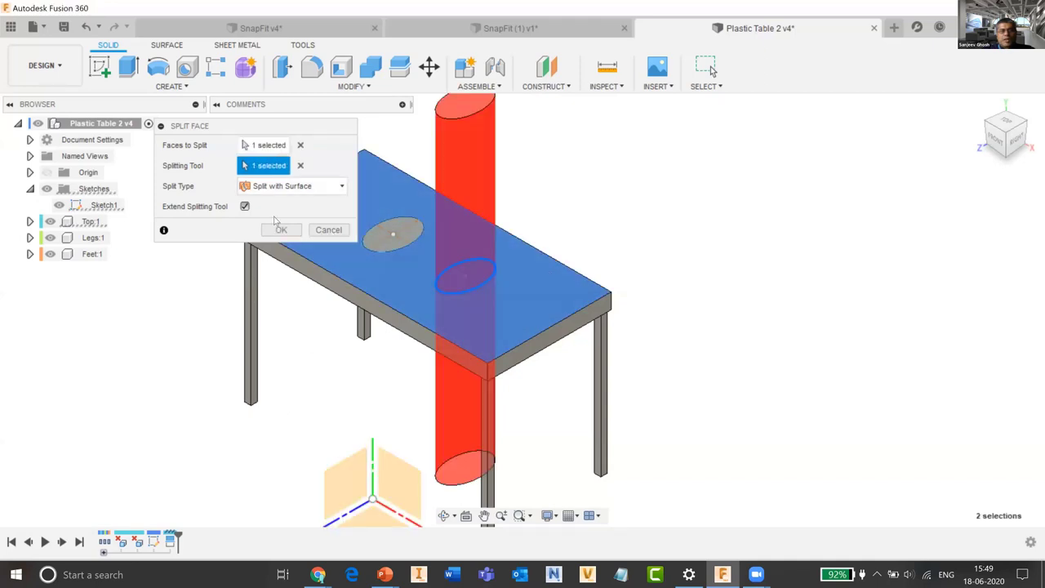
left_click(281, 230)
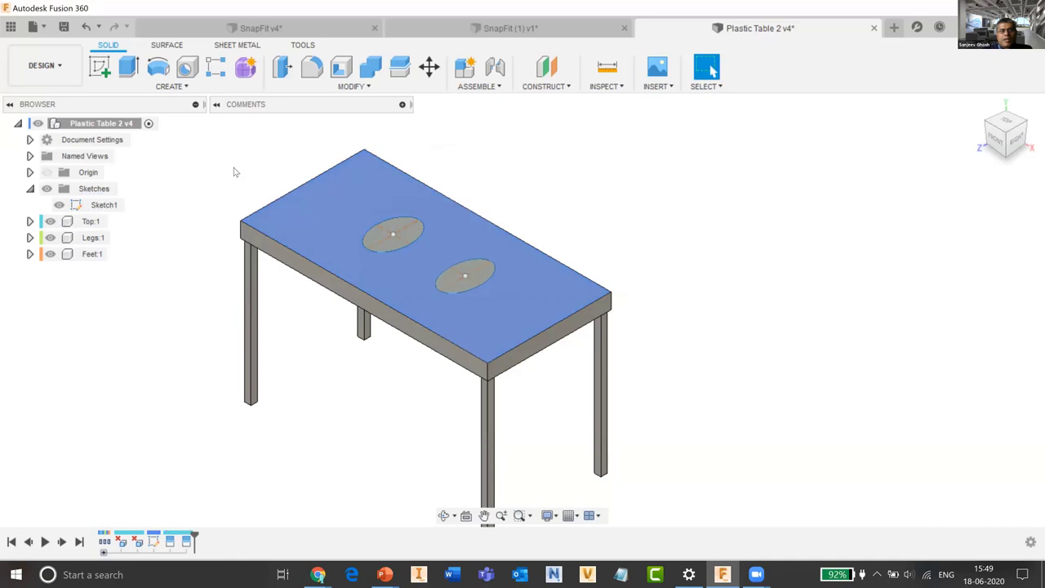
left_click(59, 205)
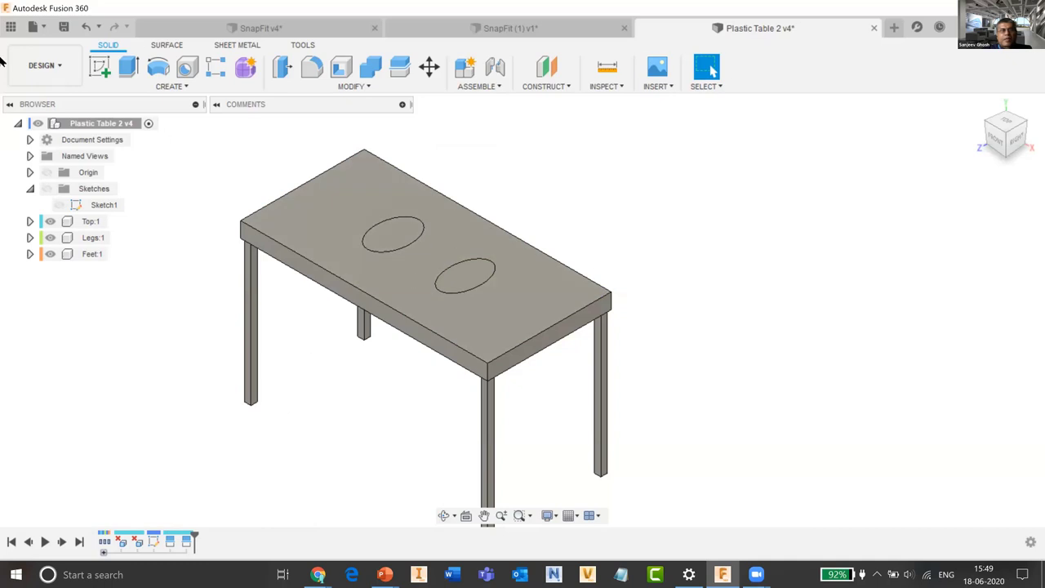
Switch to the Simulation workspace and bring the whole table with its four foot constraints into view.
left_click(39, 69)
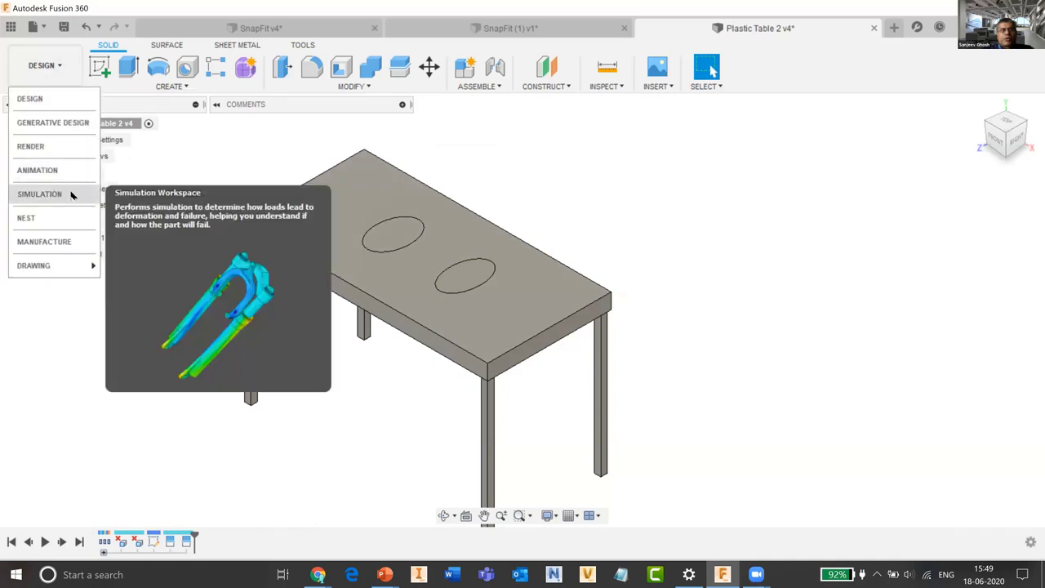
left_click(793, 219)
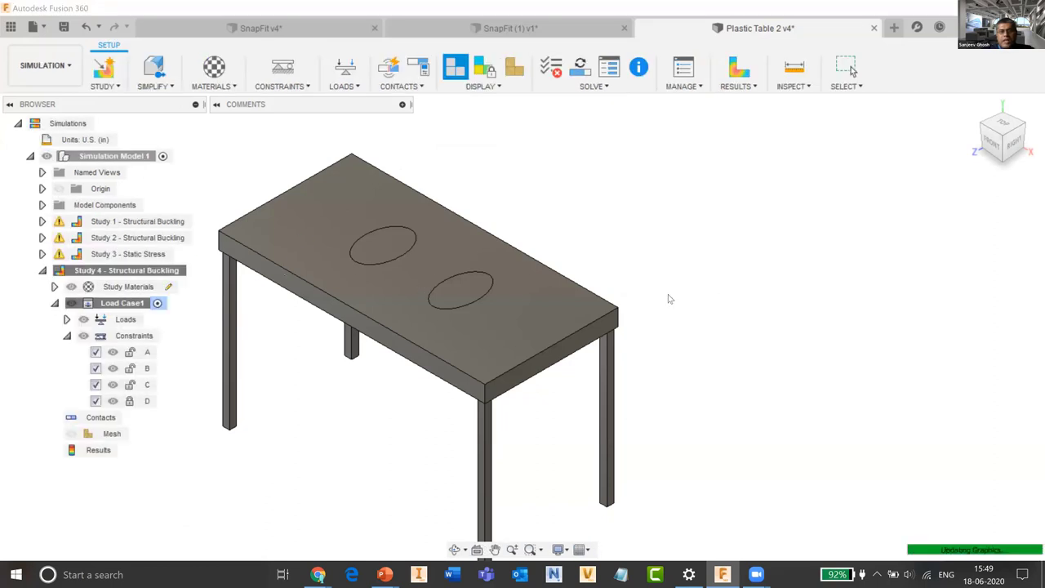
middle_click_drag(682, 329, 705, 301)
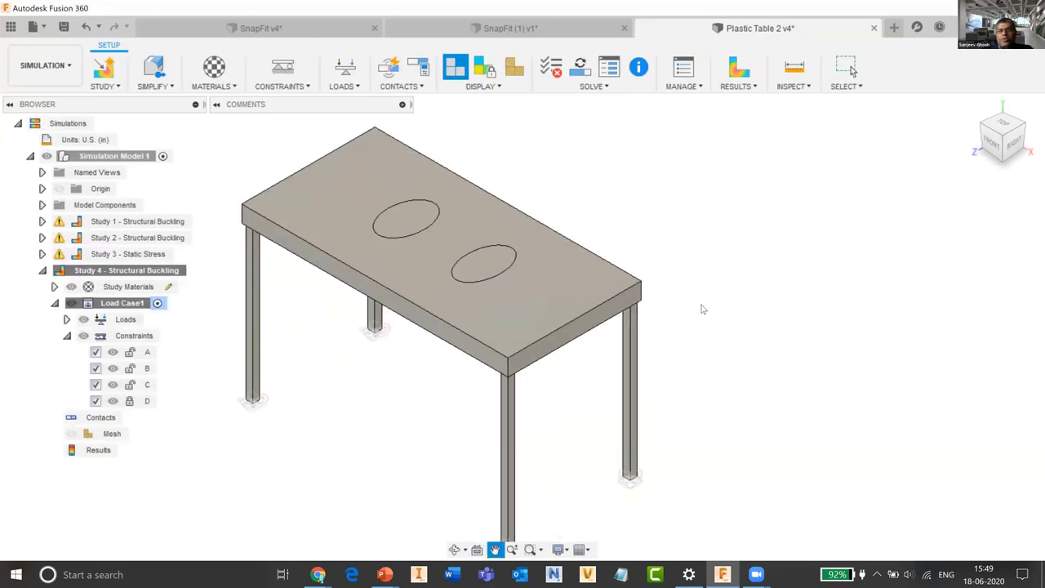
scroll(702, 310, "down", 2)
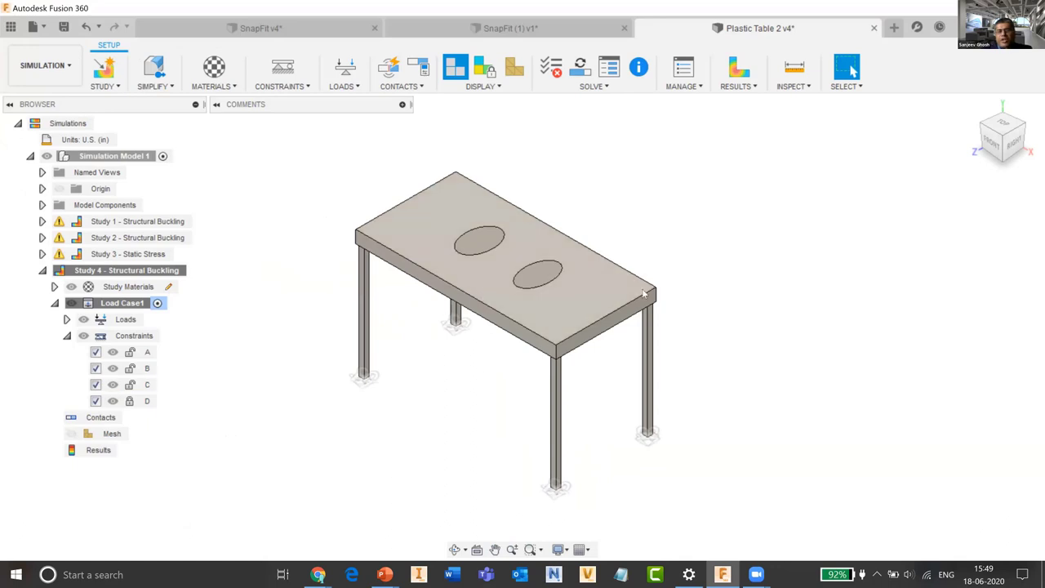
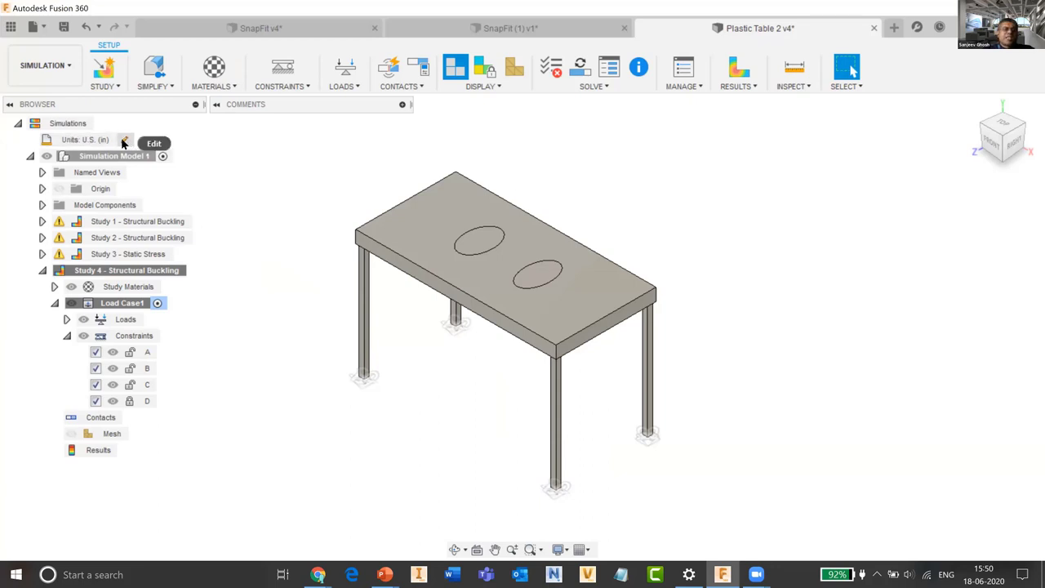
Switch the simulation's default unit set to Metric (SI) and restore it to U.S. (in).
left_click(125, 143)
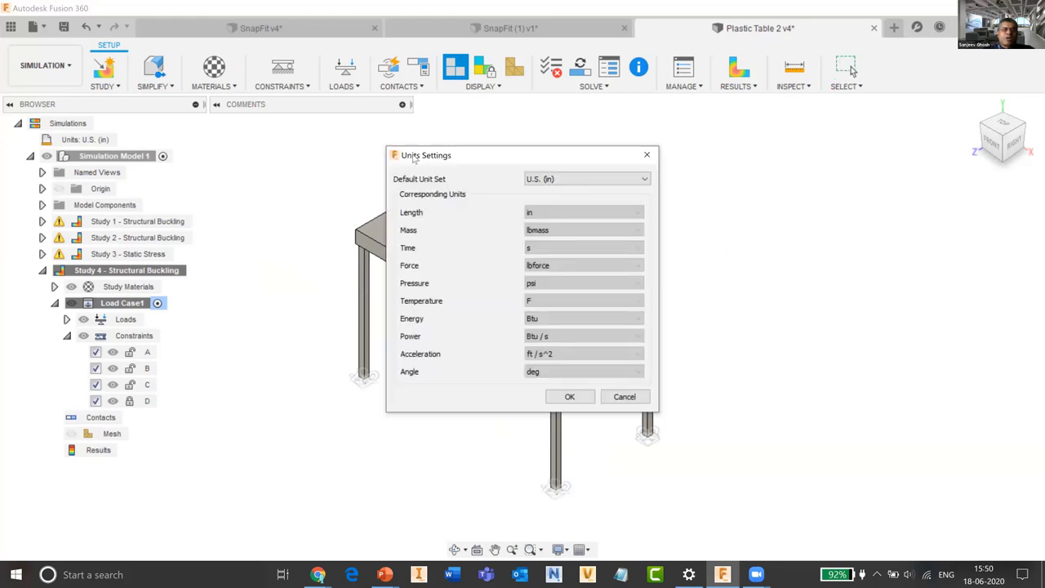
left_click_drag(458, 160, 239, 155)
left_click(347, 173)
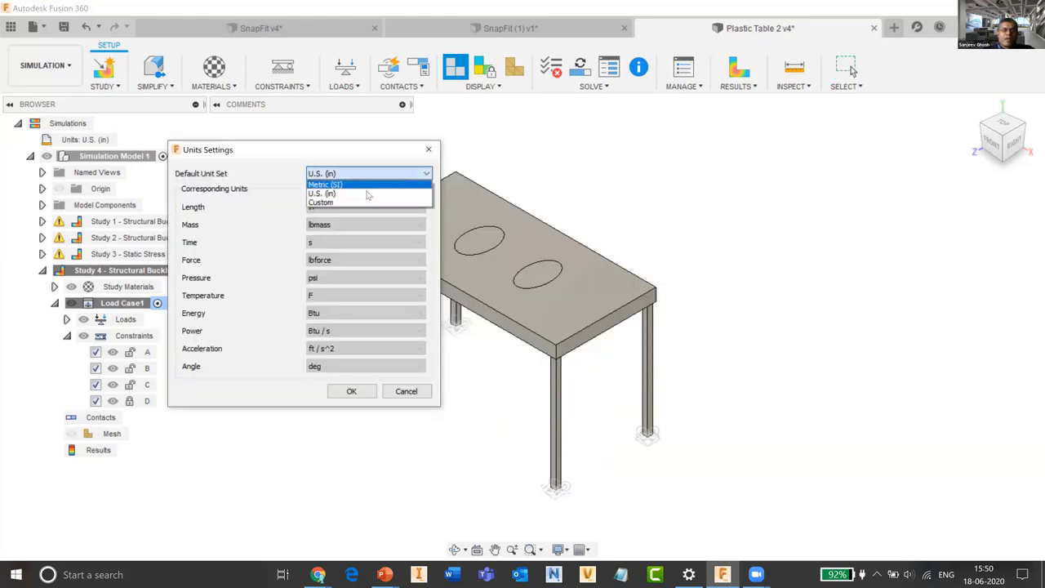
left_click(359, 185)
key("Return")
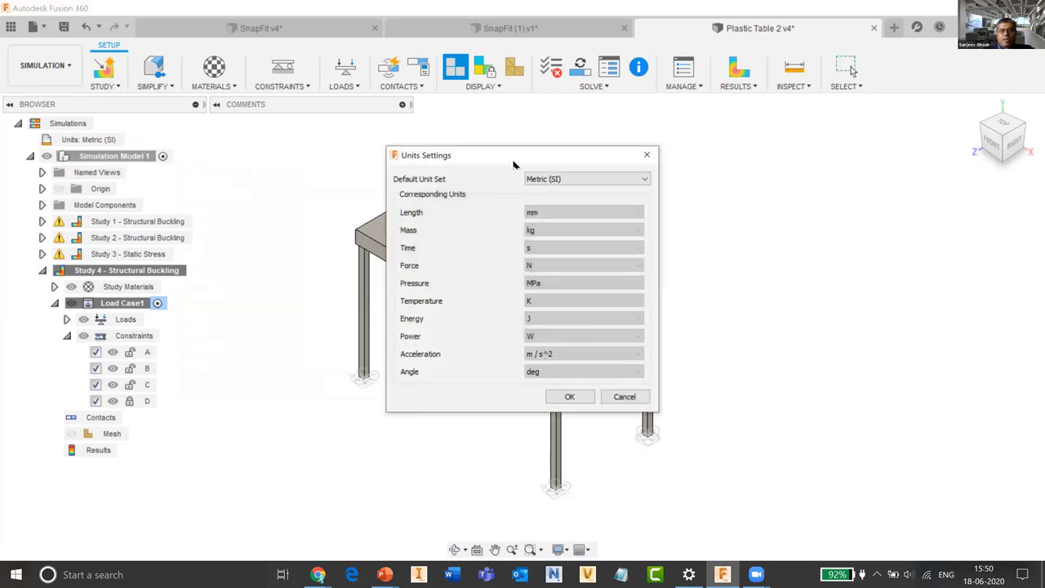
left_click_drag(428, 158, 217, 147)
left_click(359, 168)
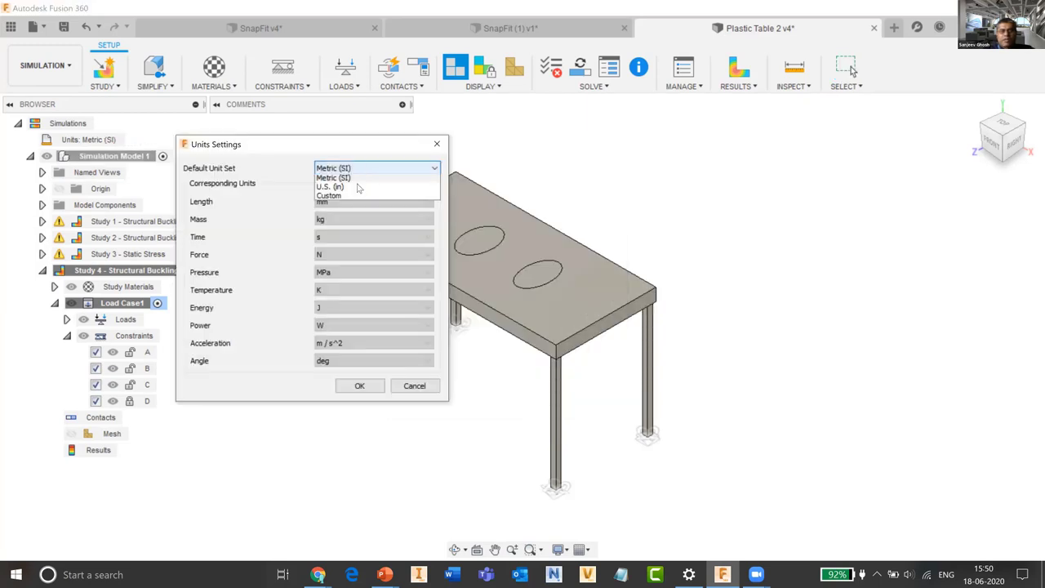
left_click(359, 189)
left_click(359, 385)
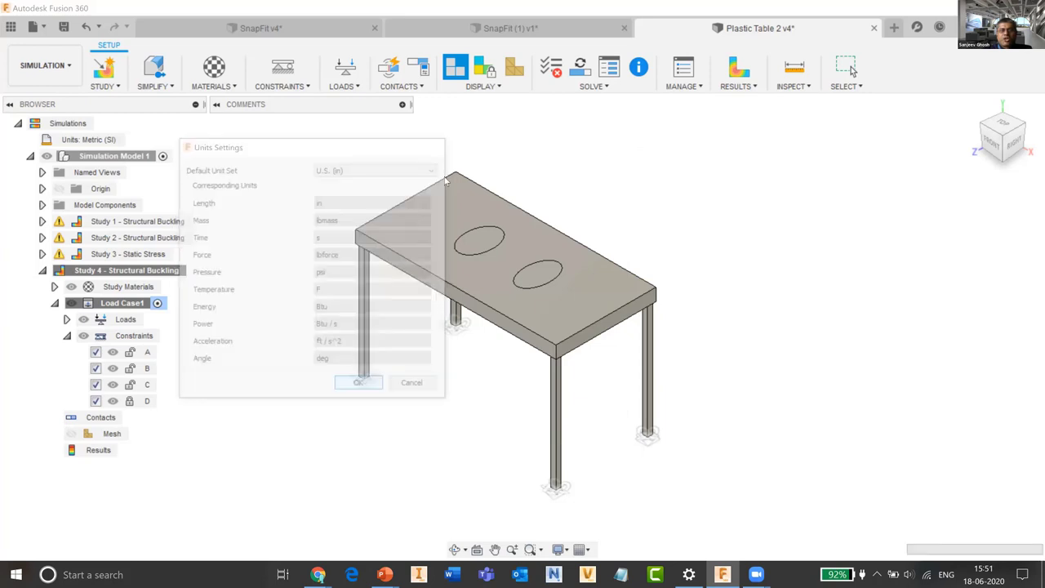
left_click(350, 72)
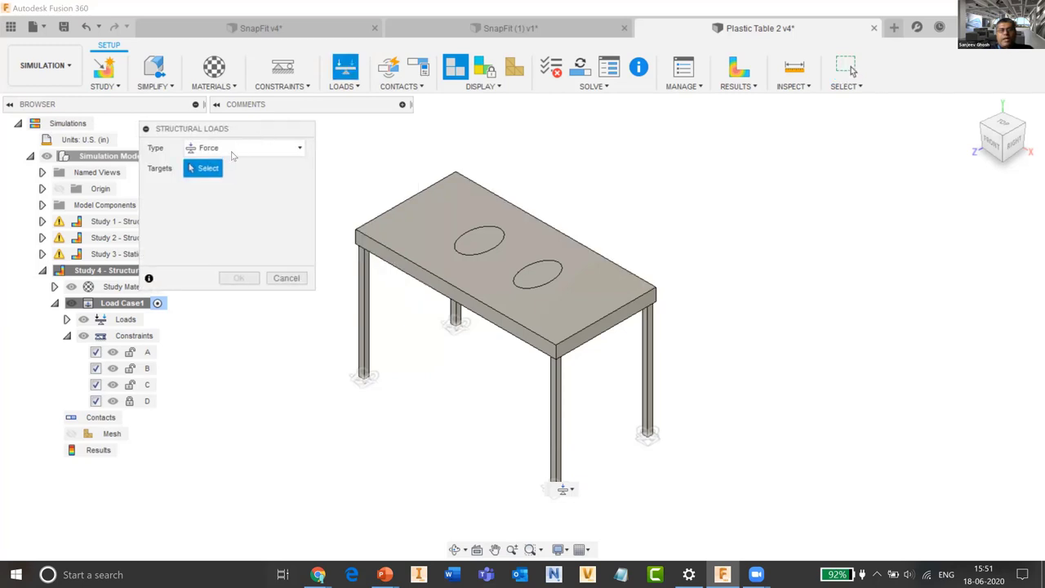
left_click_drag(296, 132, 362, 133)
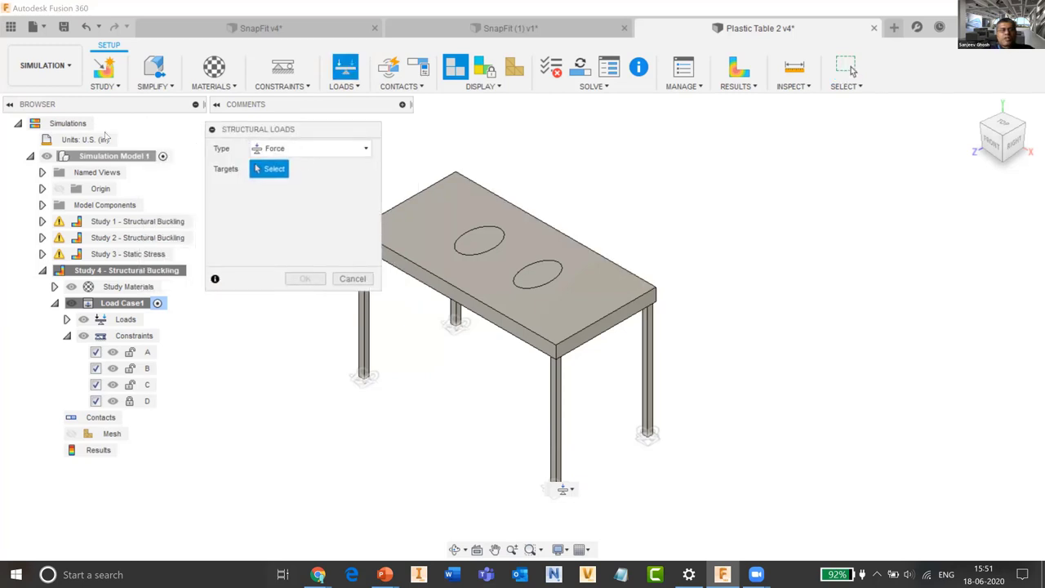
left_click(353, 279)
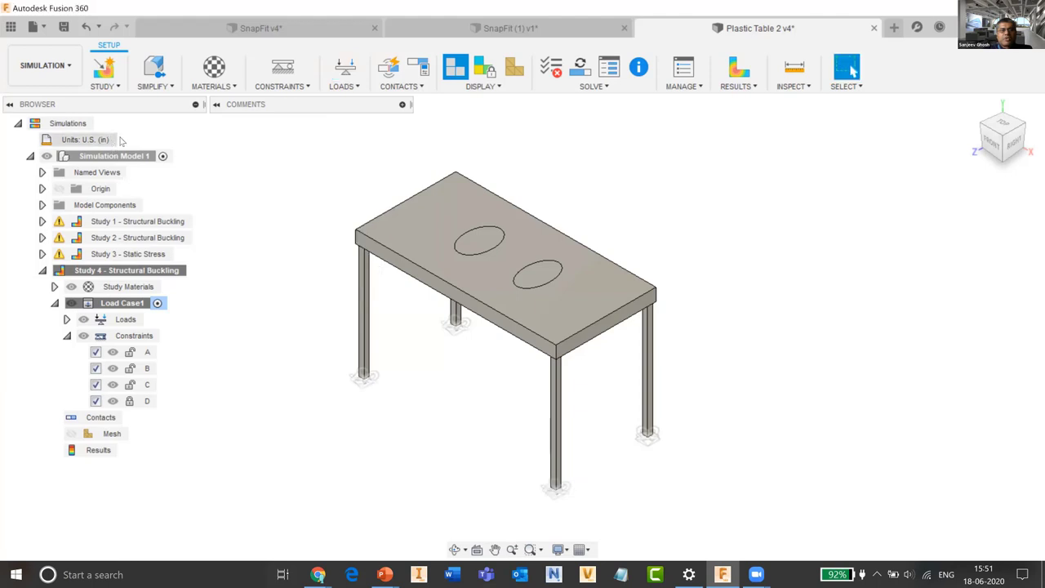
Check the force unit in the simulation's unit settings and leave the settings unchanged.
left_click(125, 140)
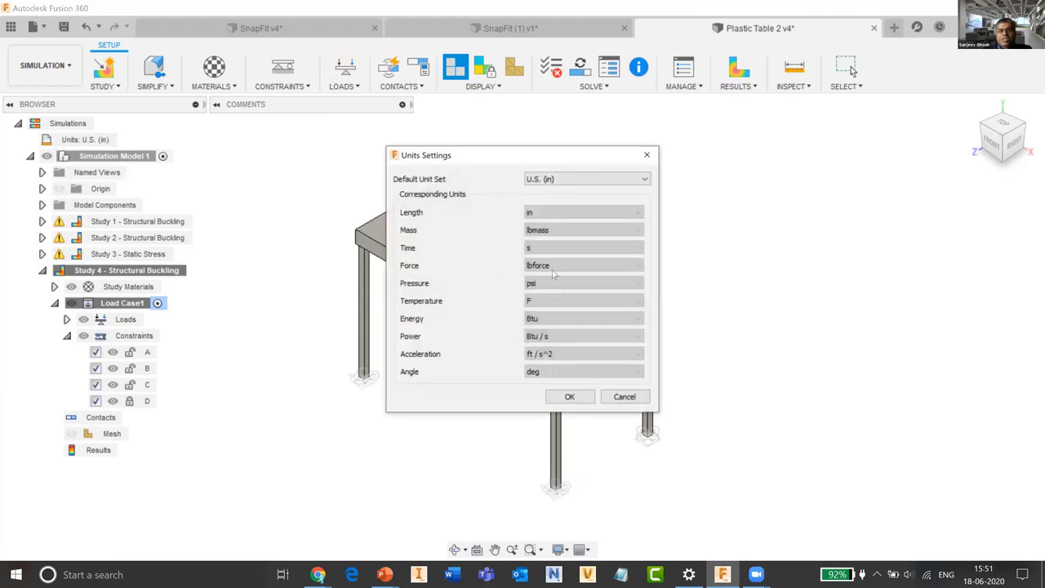
key("Escape")
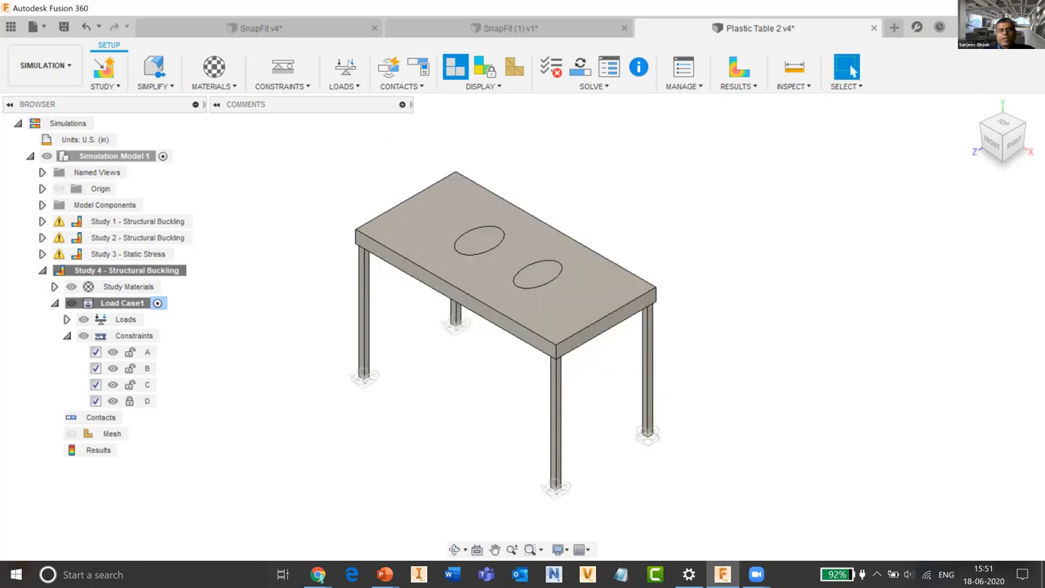
Apply a downward force load of 200 lbforce to the two elliptical split faces on the tabletop.
left_click(346, 67)
left_click(480, 240)
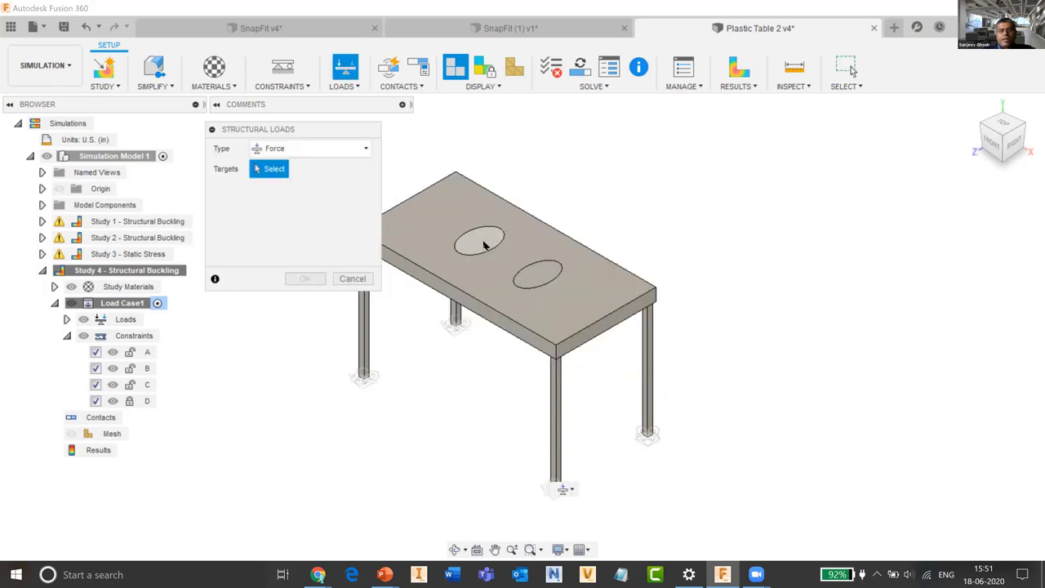
left_click(536, 276)
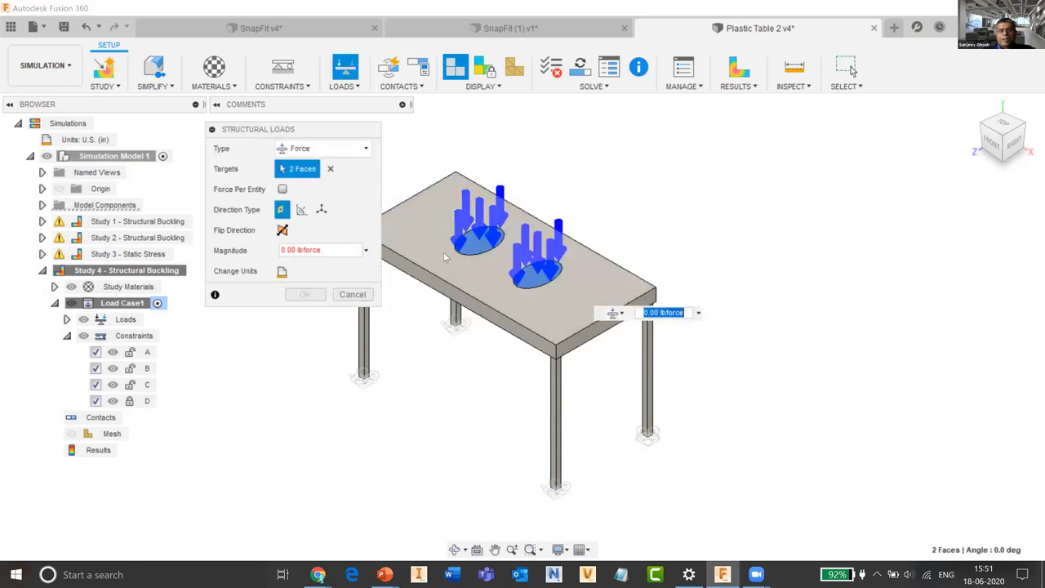
left_click(346, 245)
type("200")
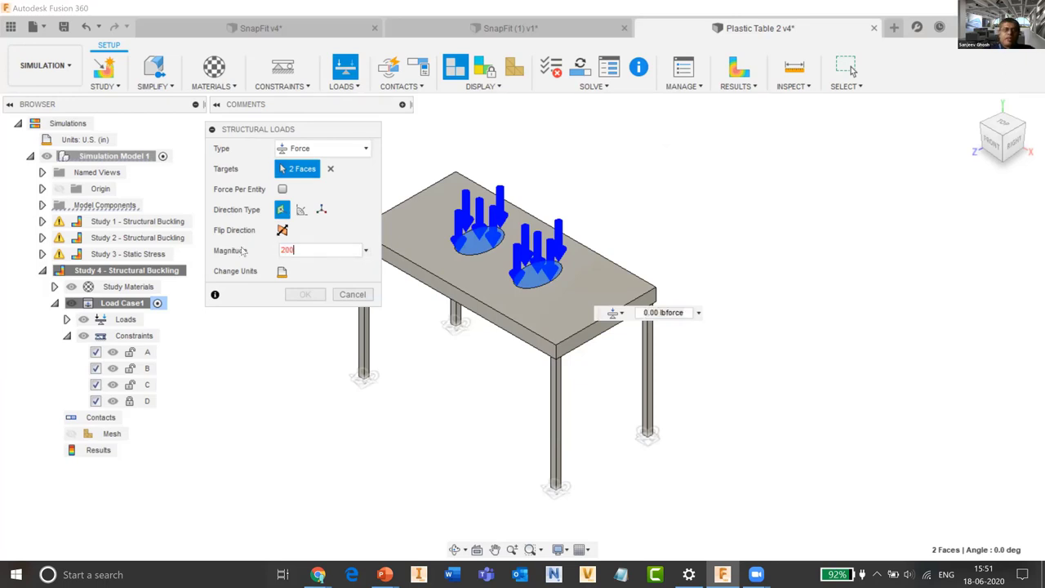
left_click(304, 294)
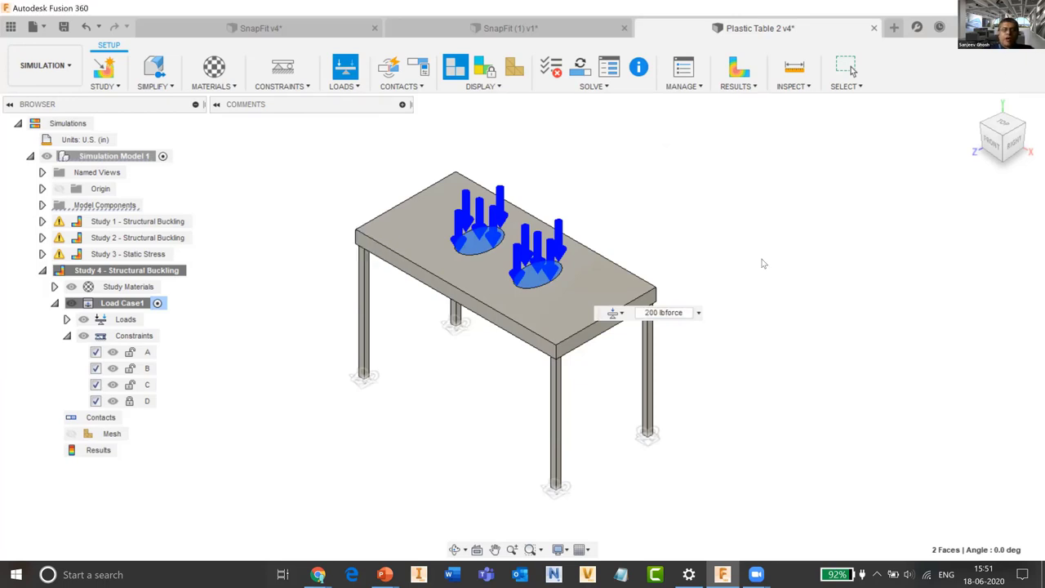
scroll(693, 242, "down", 2)
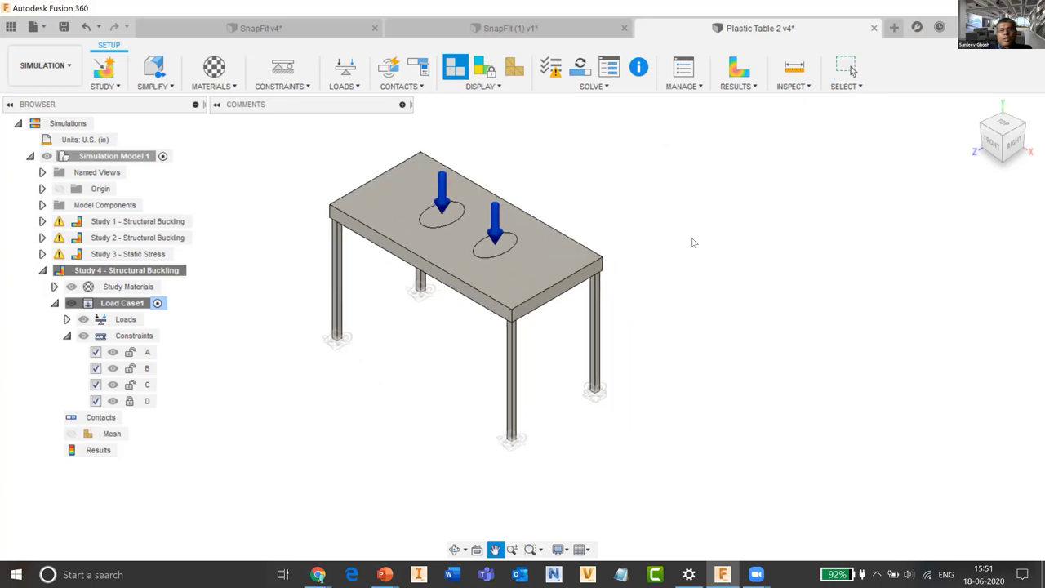
key("Escape")
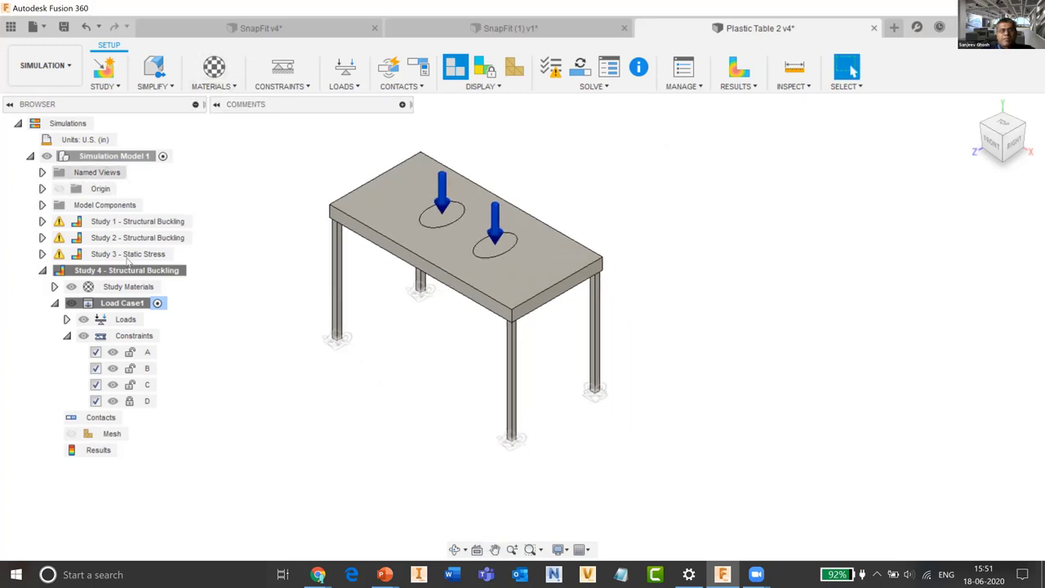
Run the pre-check on Study 4 and inspect the unconstrained groups in the DOF View.
double_click(160, 272)
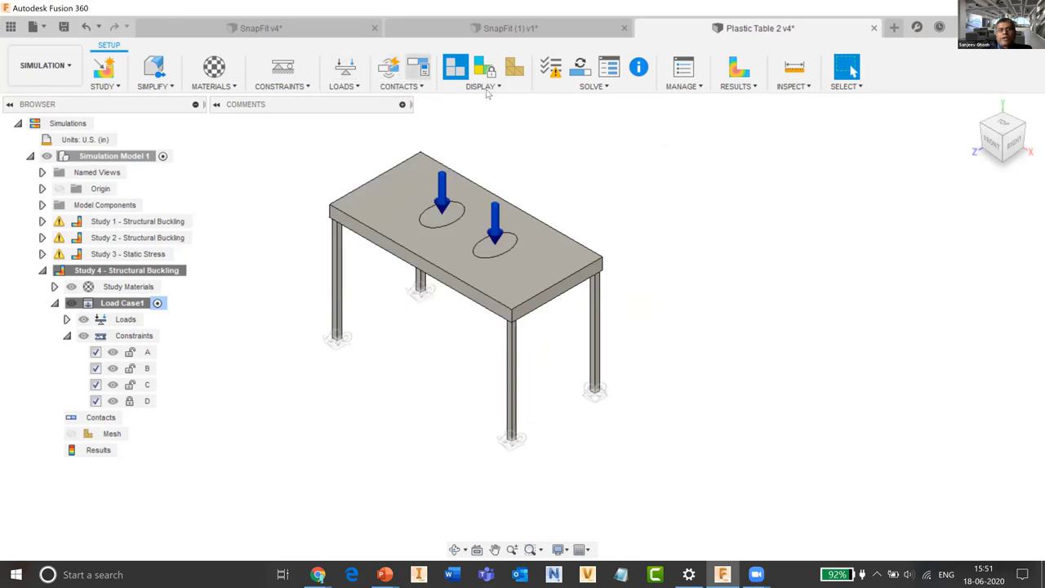
left_click(569, 87)
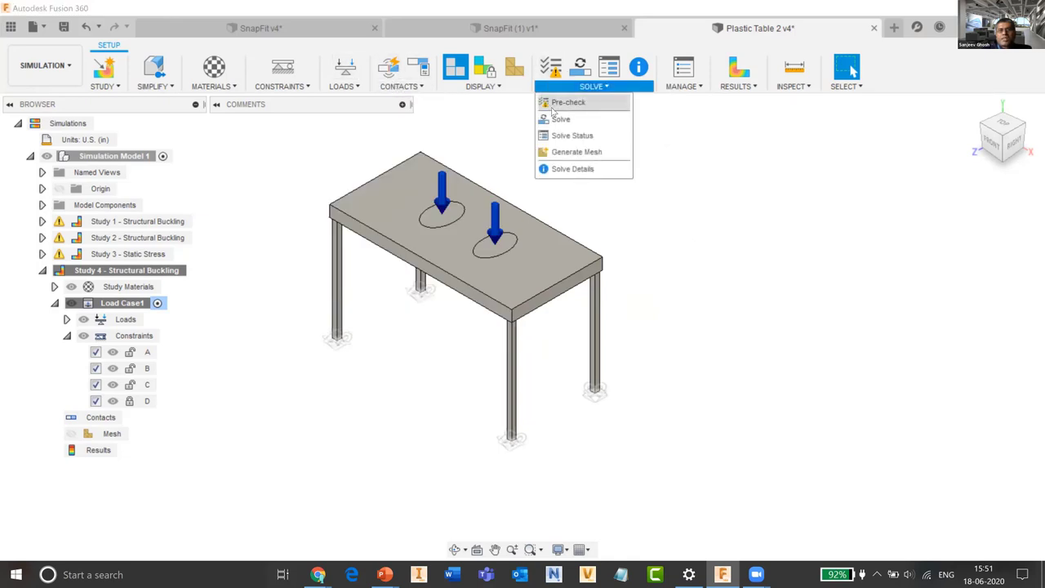
left_click(560, 104)
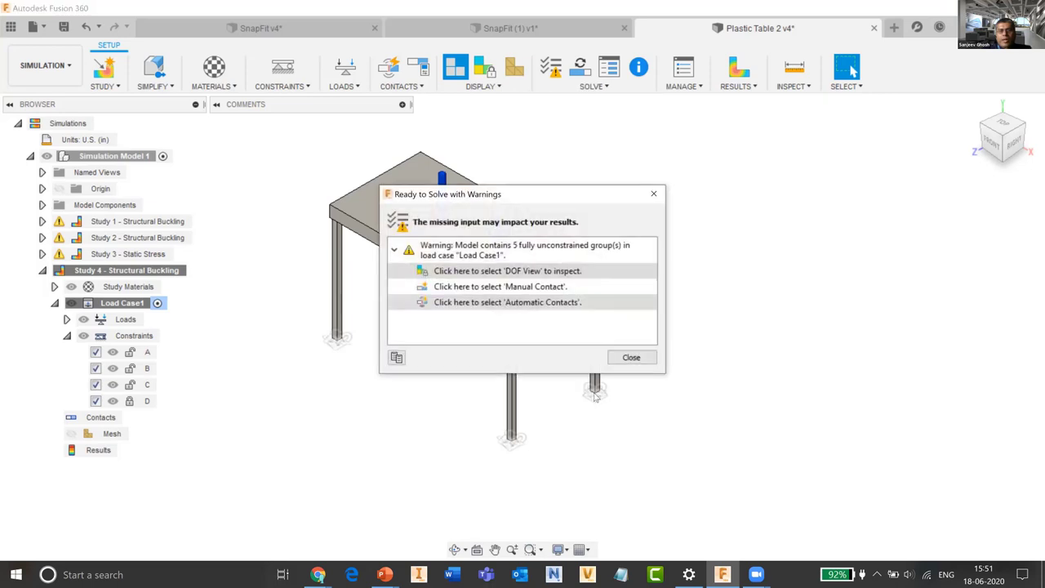
left_click(490, 271)
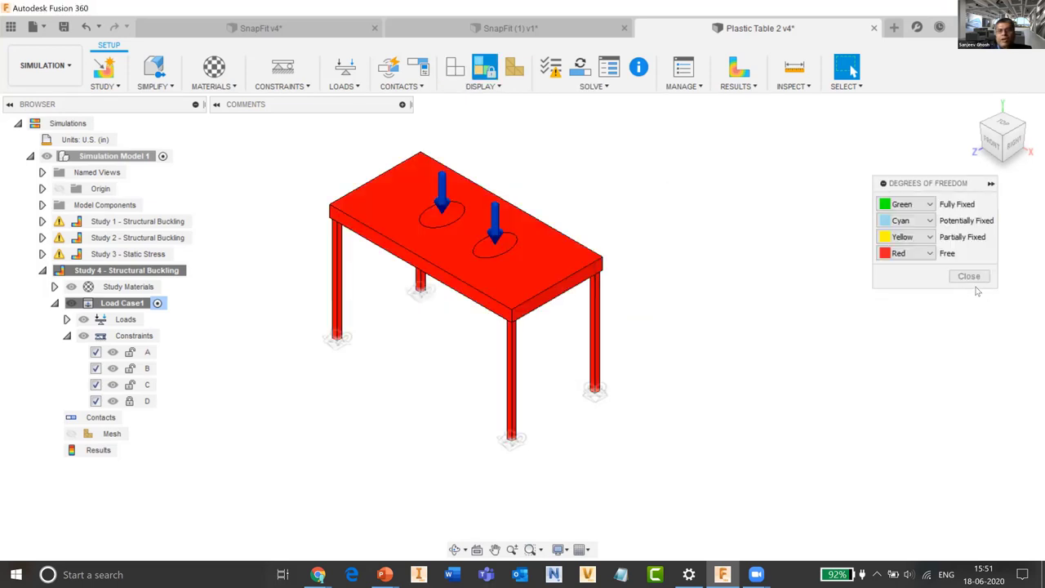
left_click(969, 277)
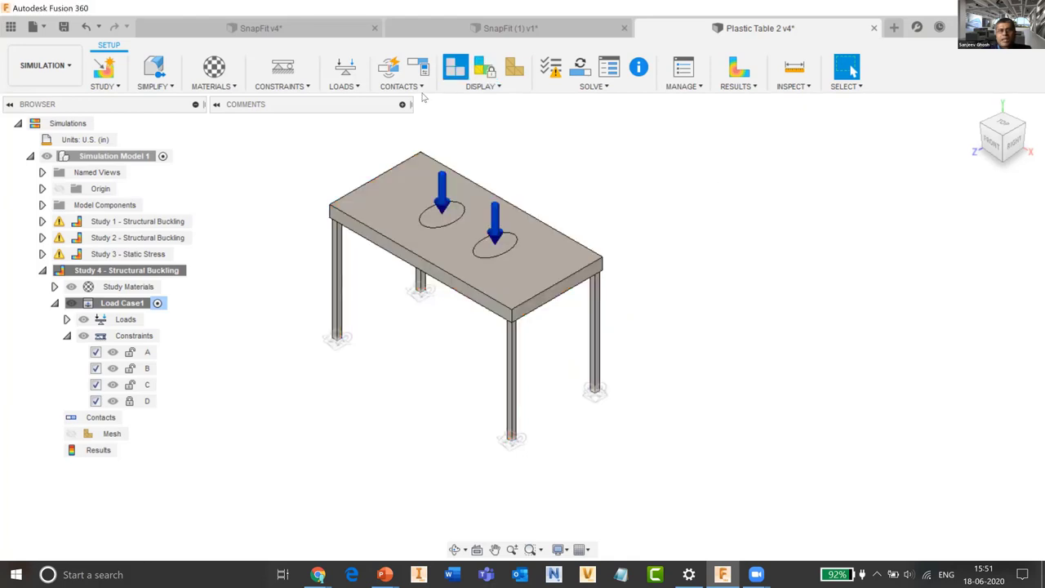
Generate automatic contacts for Study 4 using a contact detection tolerance of 0.004 in.
left_click(398, 89)
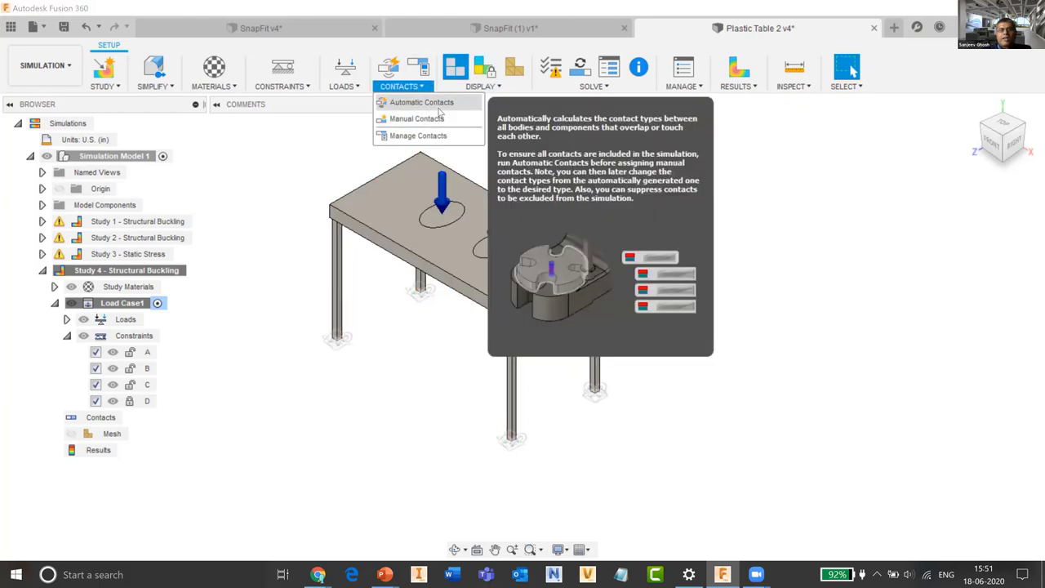
left_click(434, 103)
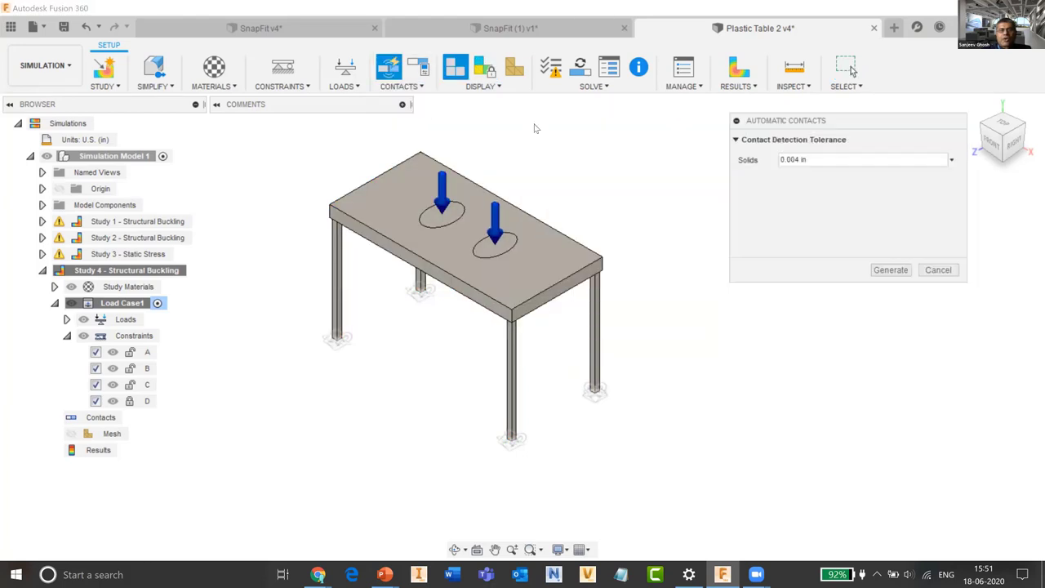
left_click(887, 271)
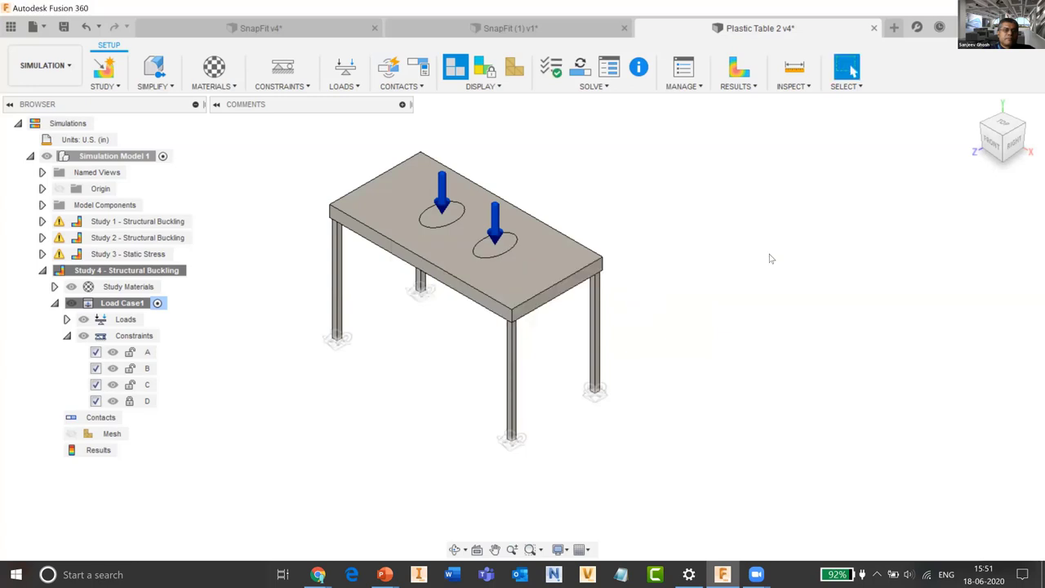
Solve only Study 4 - Structural Buckling on the cloud and dismiss the job status window.
left_click(572, 88)
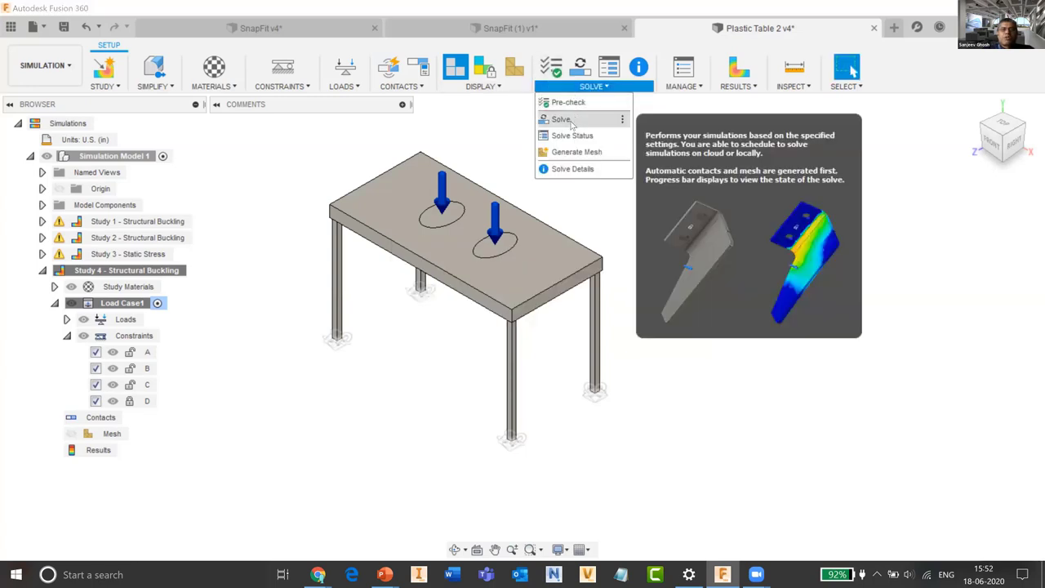
left_click(562, 120)
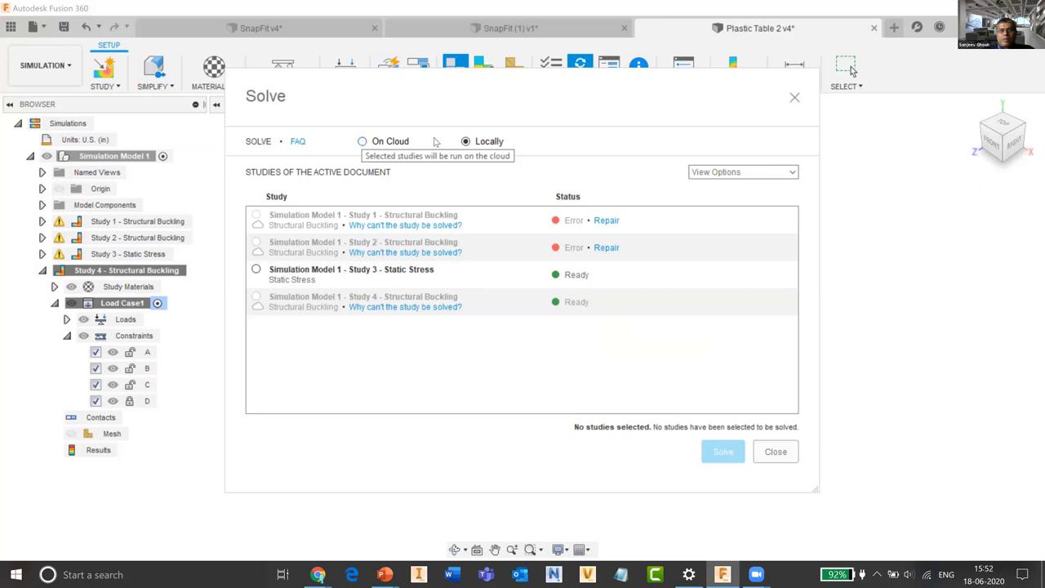
left_click(363, 142)
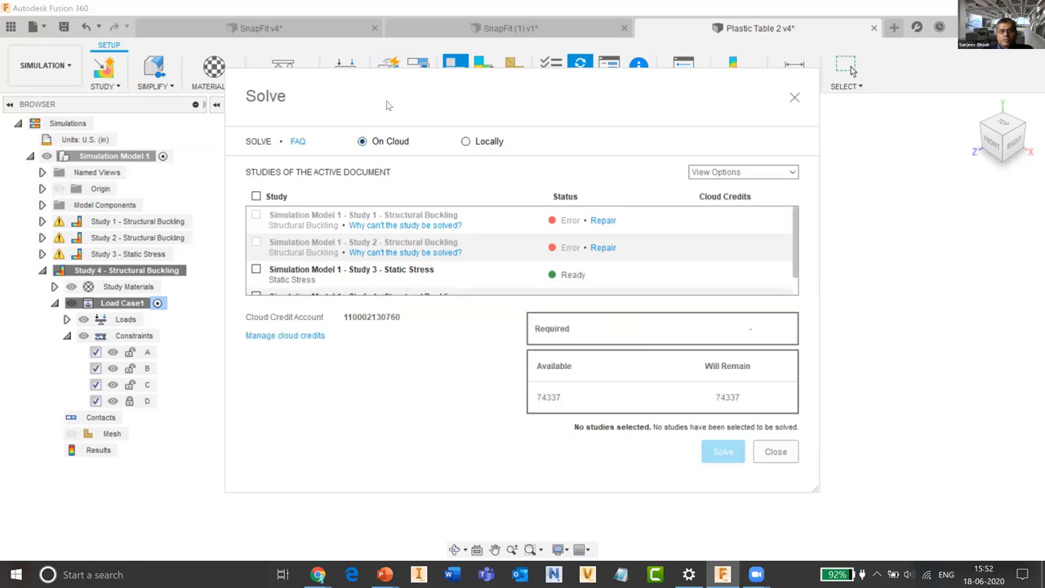
left_click_drag(504, 98, 601, 93)
scroll(812, 263, "down", 1)
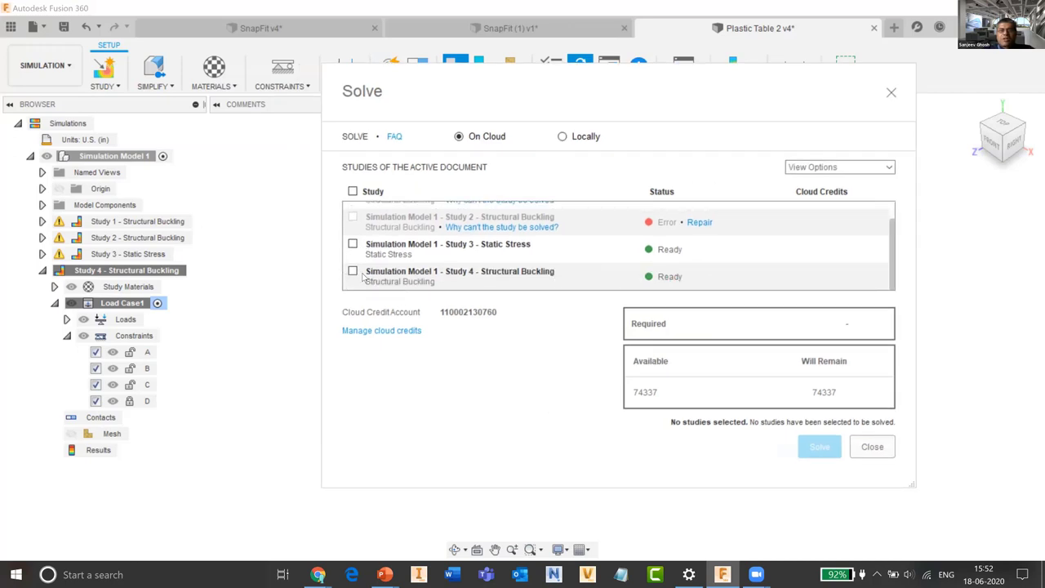
scroll(473, 273, "up", 1)
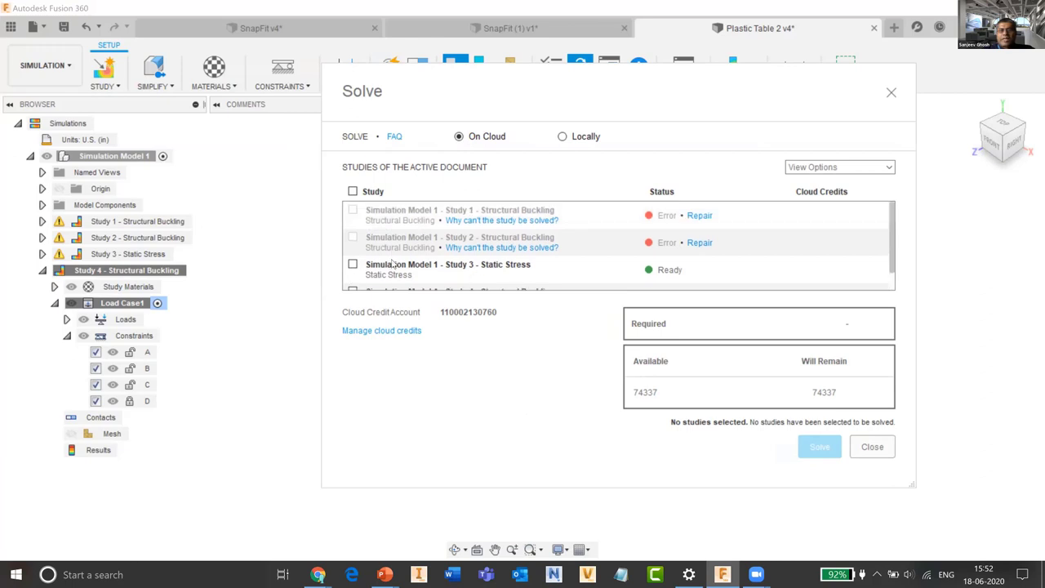
scroll(375, 250, "down", 1)
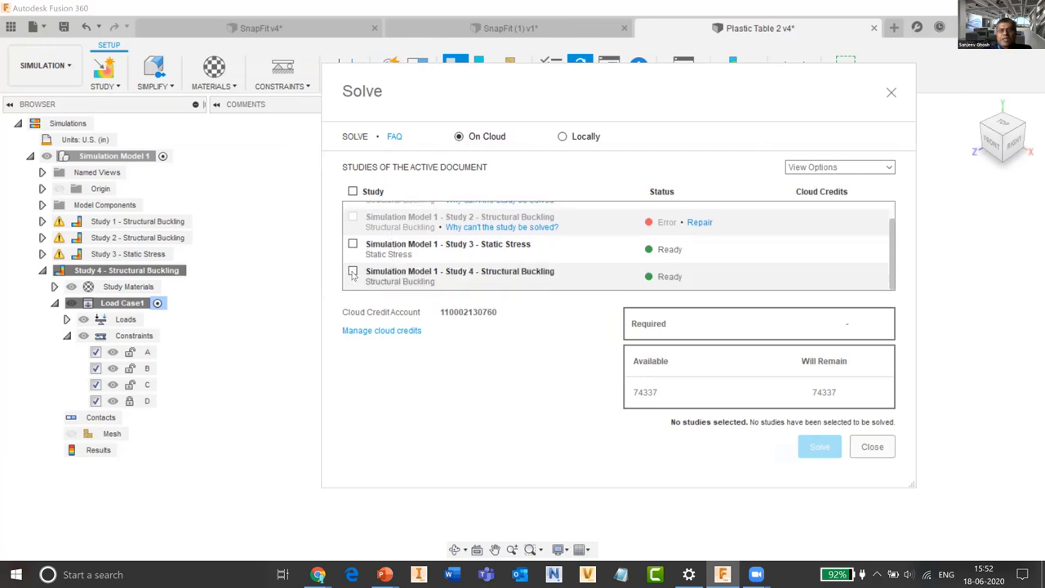
left_click(352, 271)
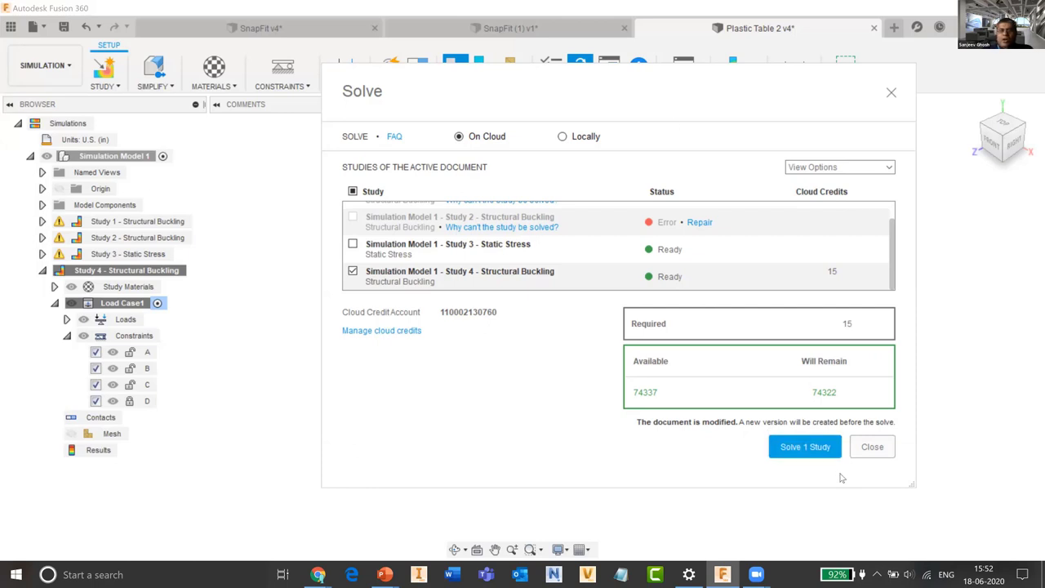
left_click(817, 452)
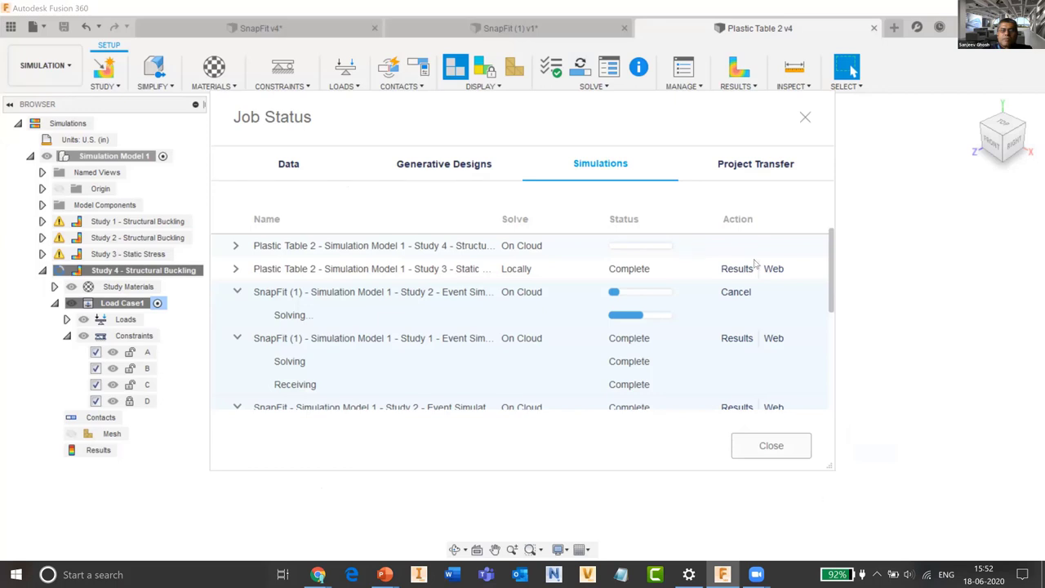
left_click(756, 447)
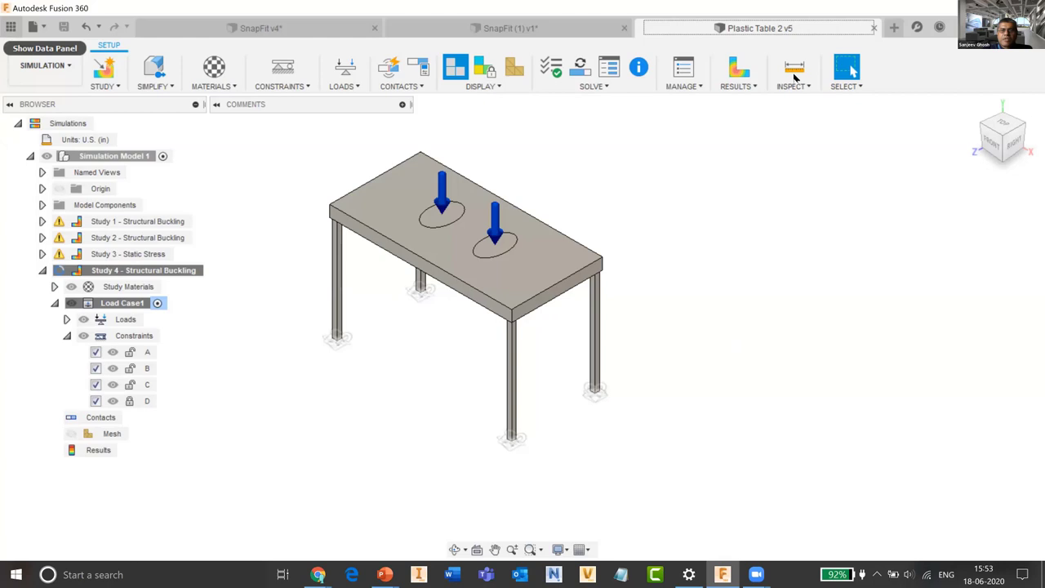
Check the solve status of Study 4 with its job stages expanded, and close the window once all stages complete.
left_click(737, 86)
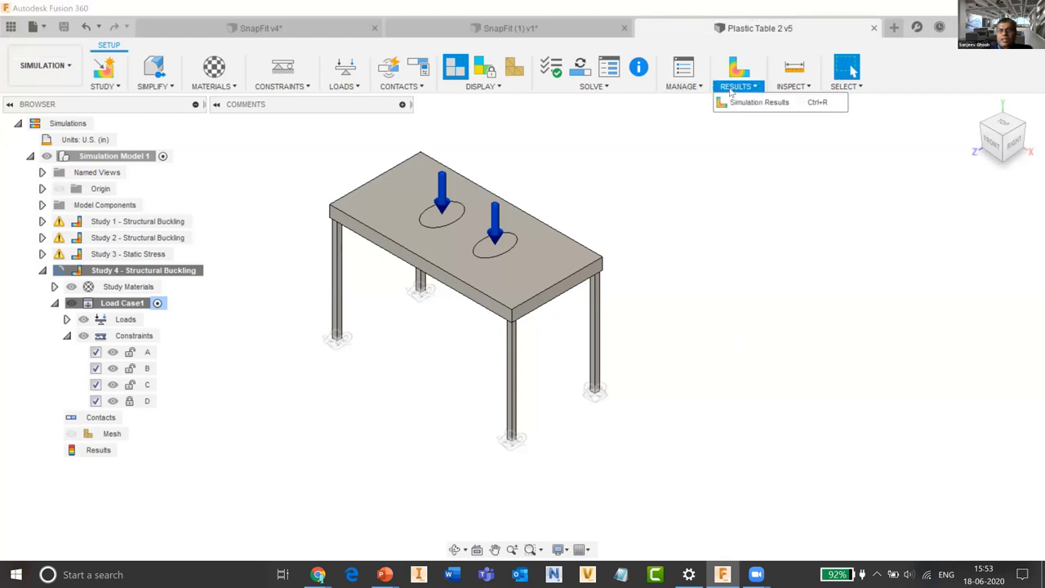
mouse_move(592, 86)
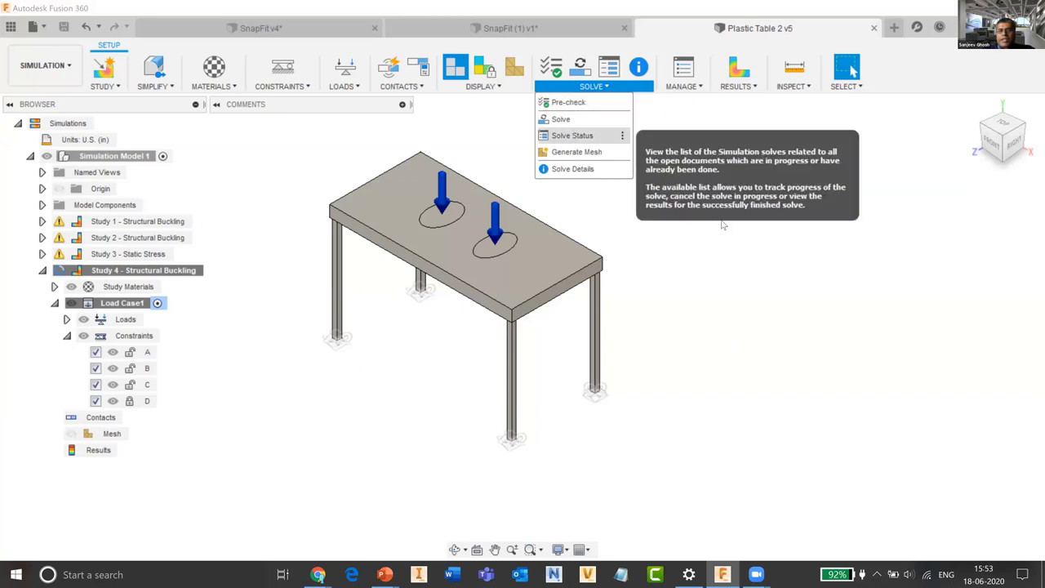
left_click(574, 136)
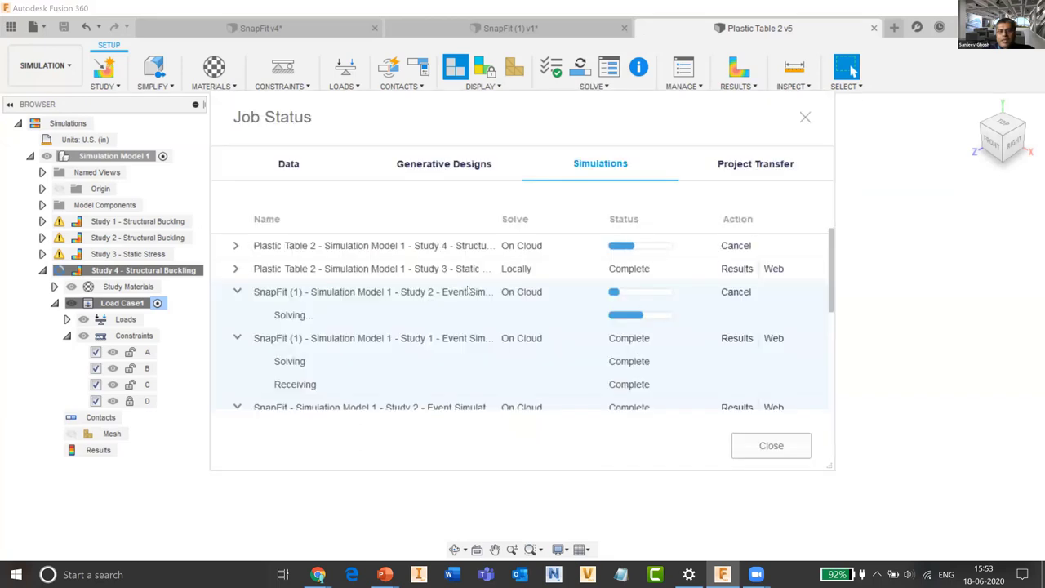
left_click(236, 246)
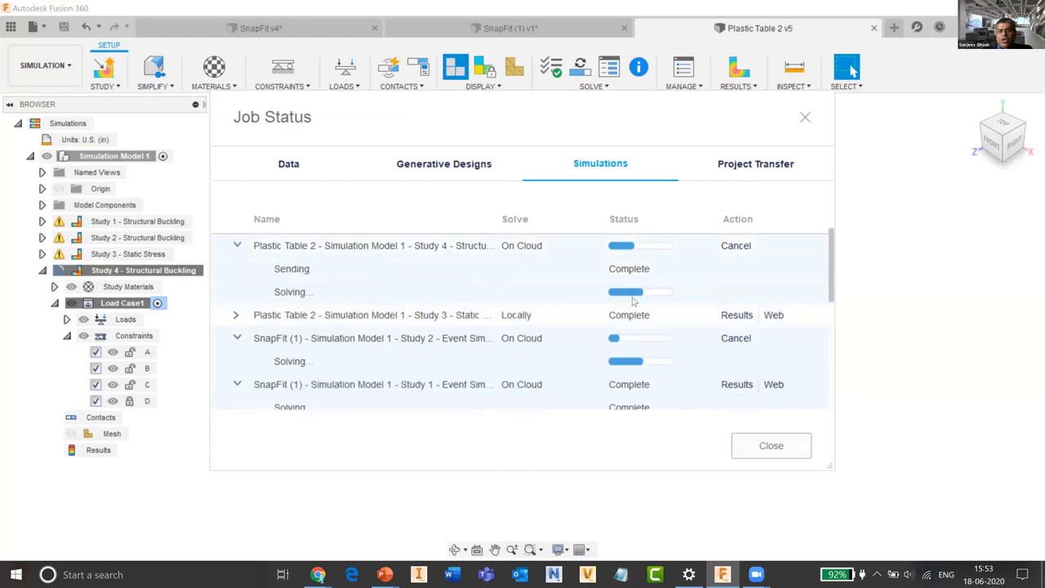
mouse_move(636, 302)
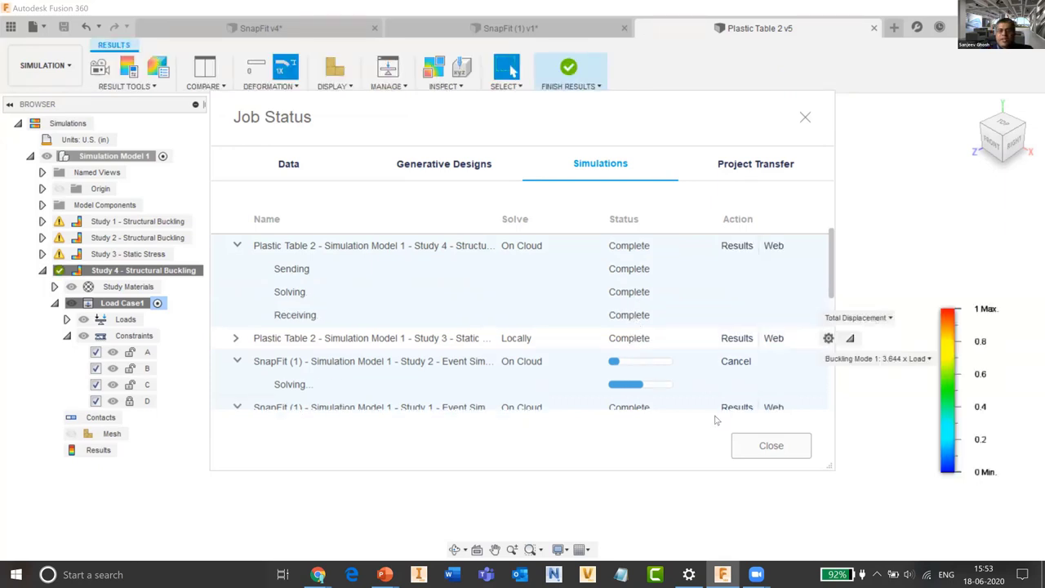
left_click(758, 442)
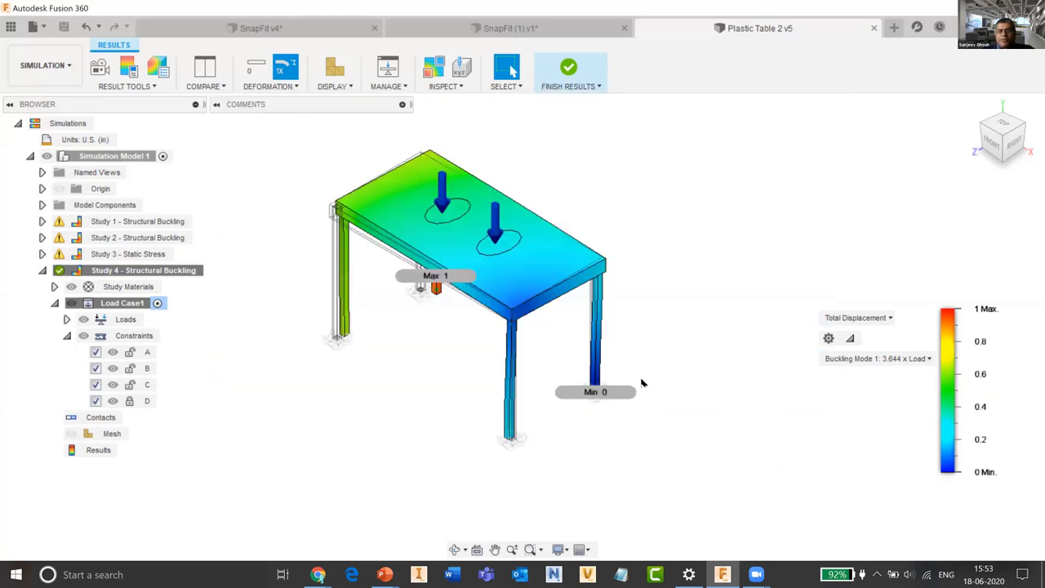
Compare the total displacement of Buckling Modes 2 and 3, and return the display to Buckling Mode 2.
middle_click_drag(658, 362, 731, 375)
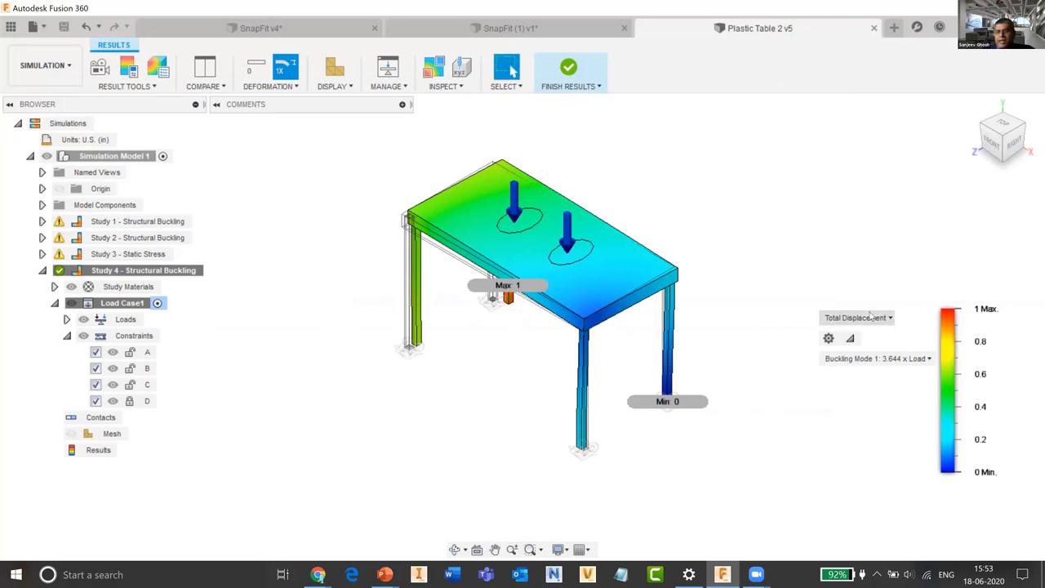
left_click(878, 318)
left_click(884, 321)
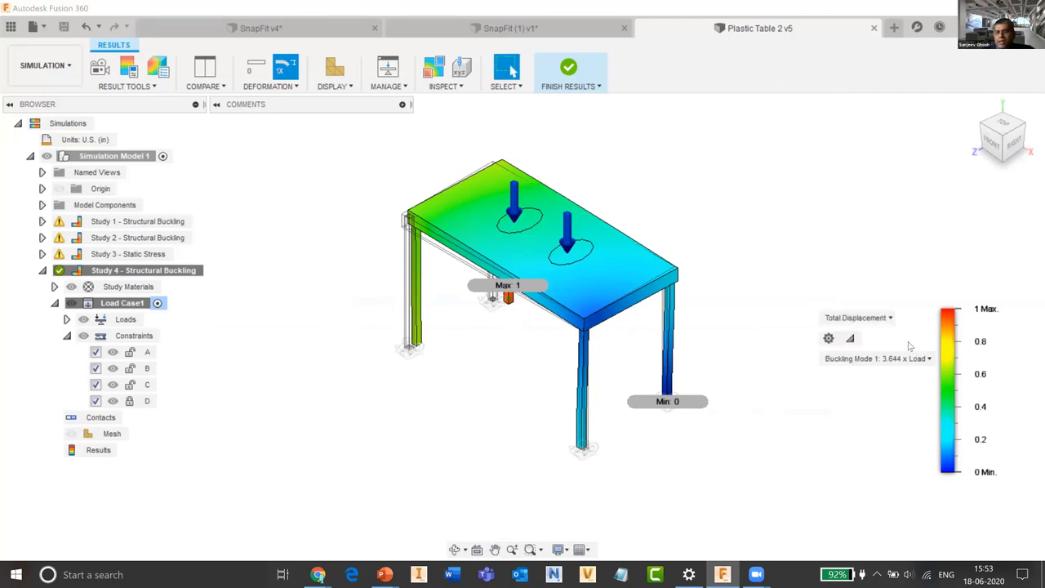
left_click(878, 358)
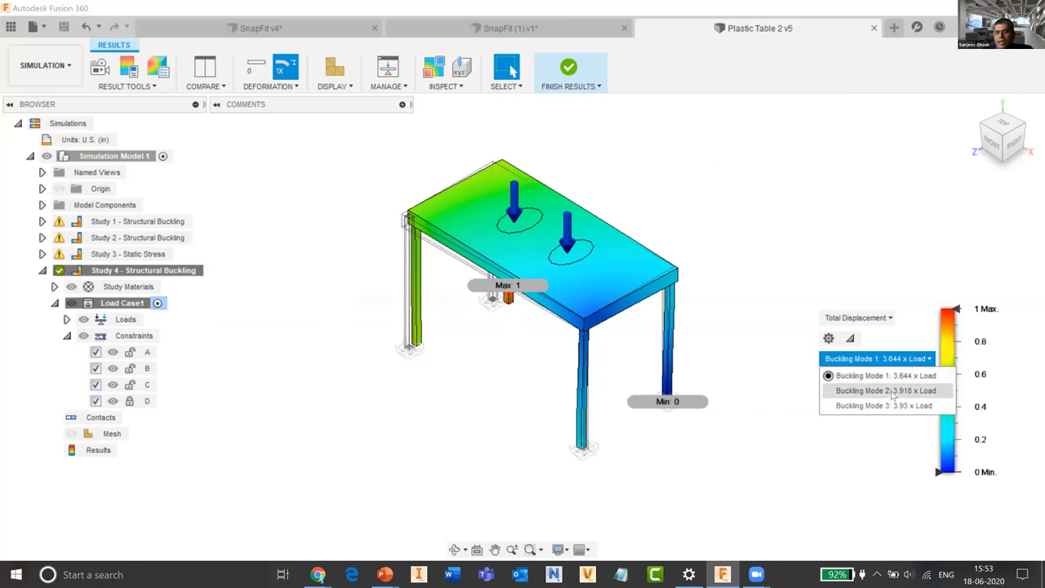
left_click(893, 393)
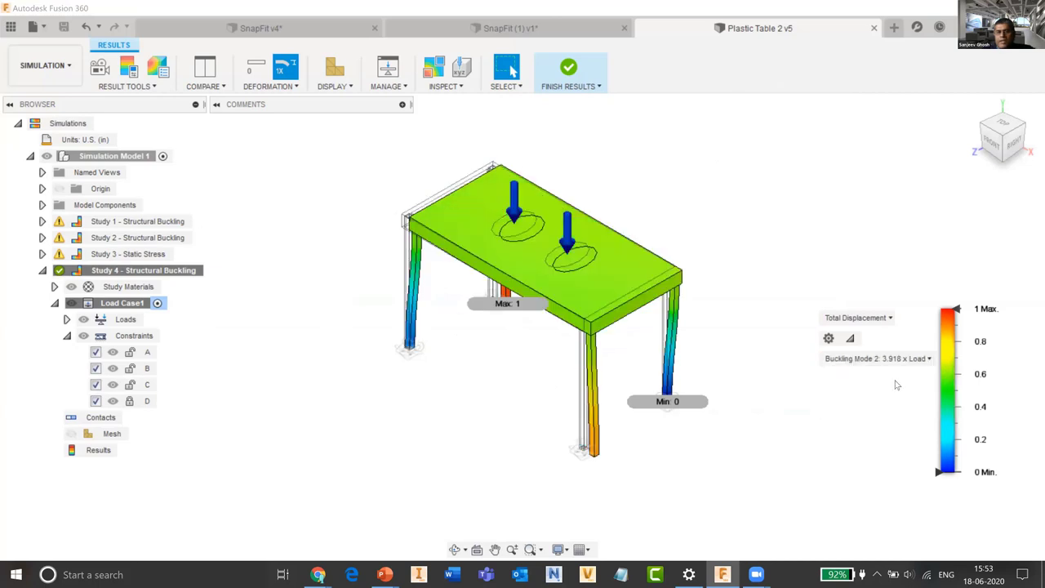
left_click(895, 361)
left_click(884, 406)
left_click(886, 360)
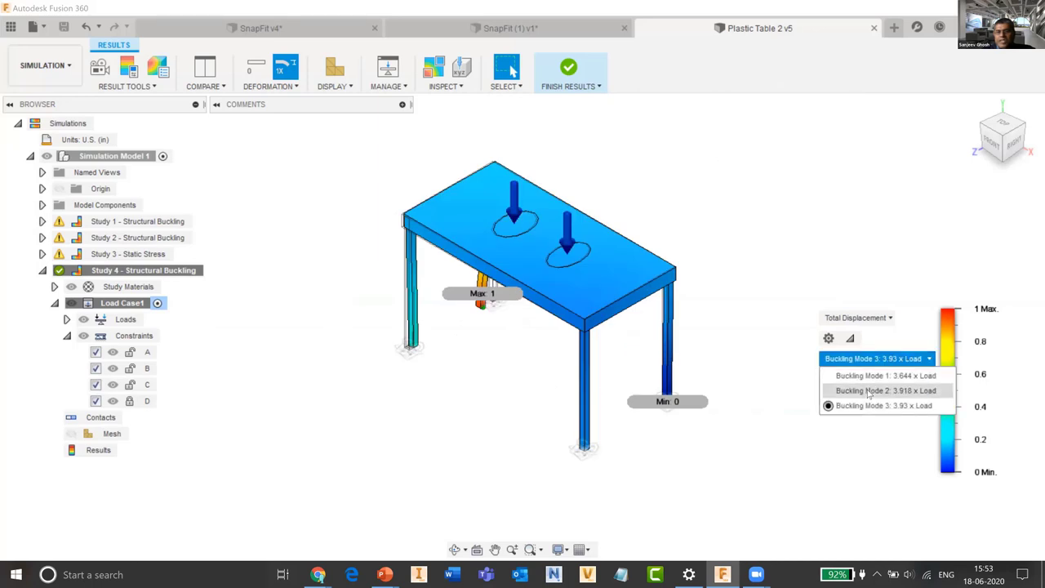
left_click(869, 391)
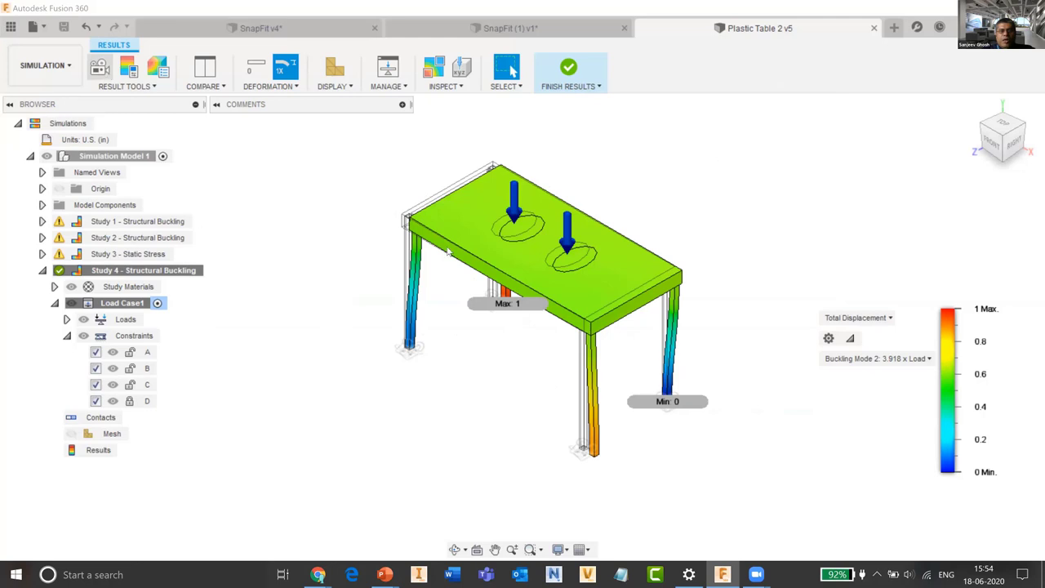
Animate Buckling Mode 2 with 50 steps at Normal speed and watch the leg deformation from near the front.
left_click(105, 72)
type("50")
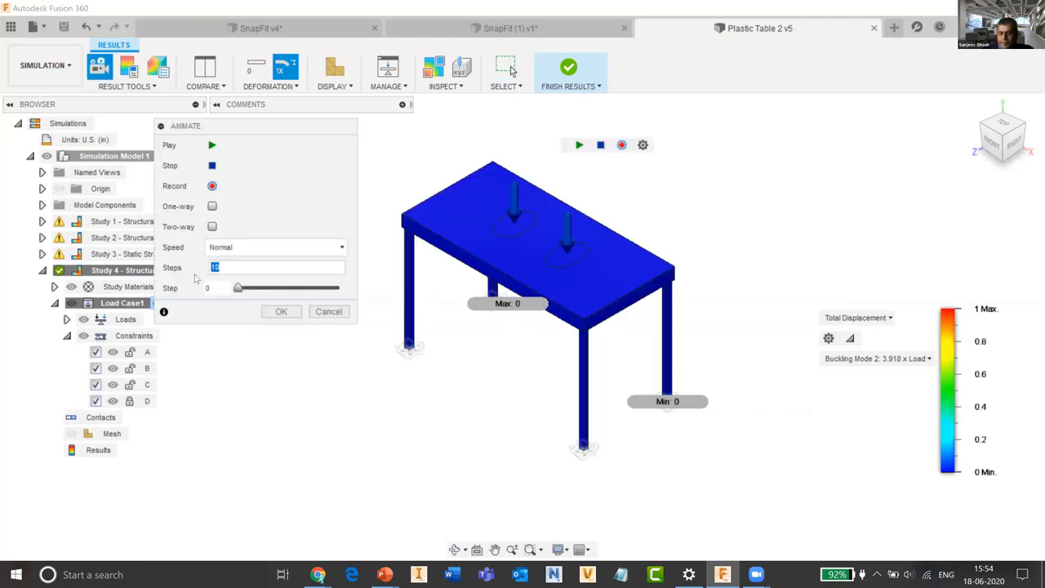
left_click(241, 247)
left_click(237, 268)
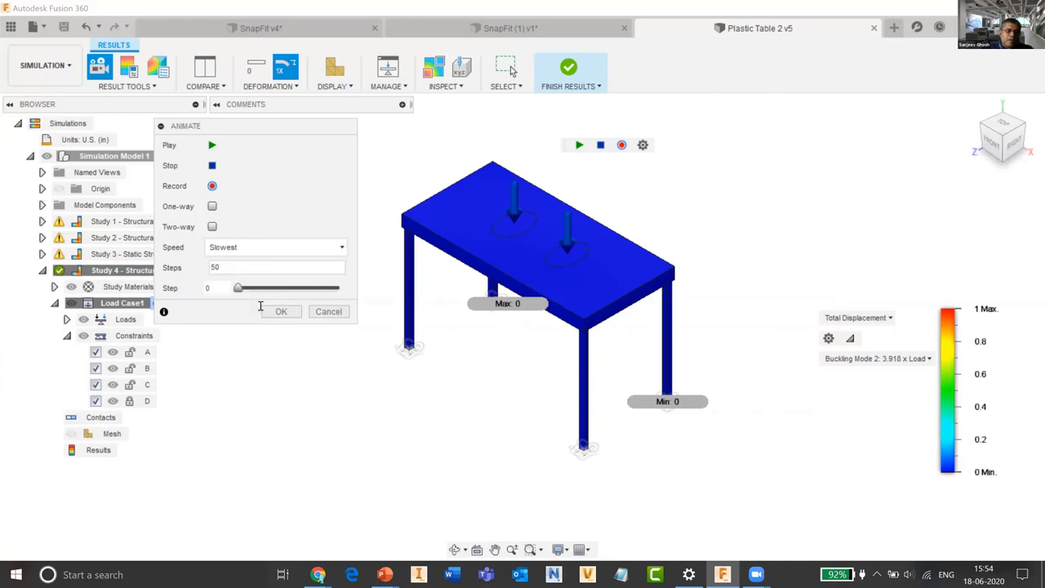
left_click(212, 145)
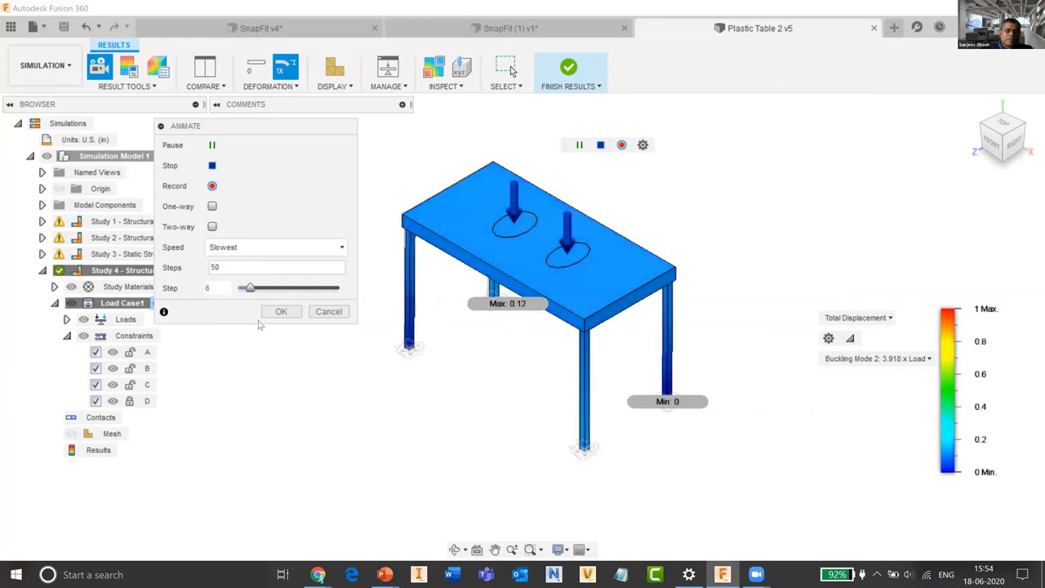
left_click(245, 248)
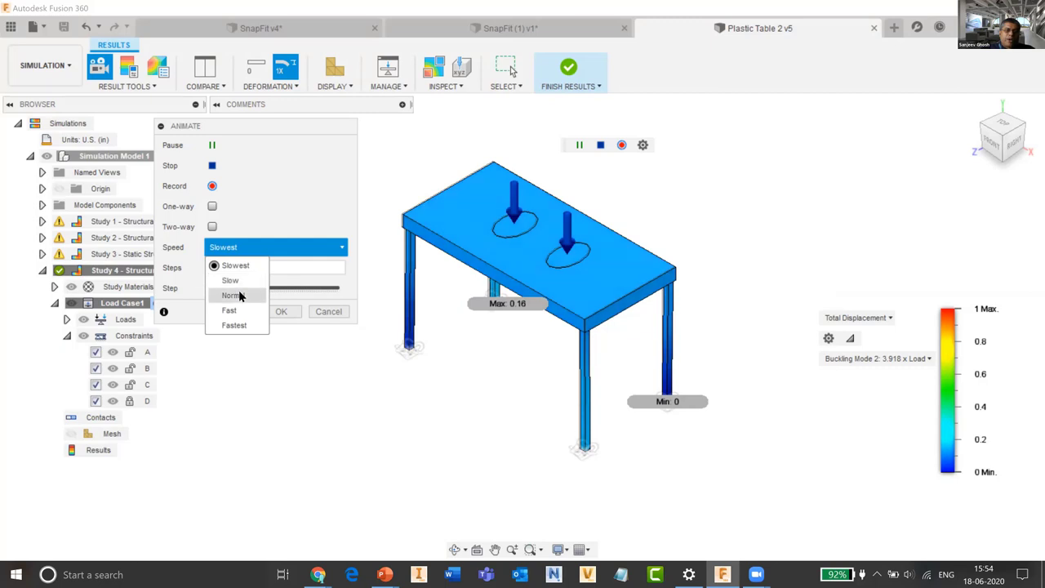
left_click(231, 295)
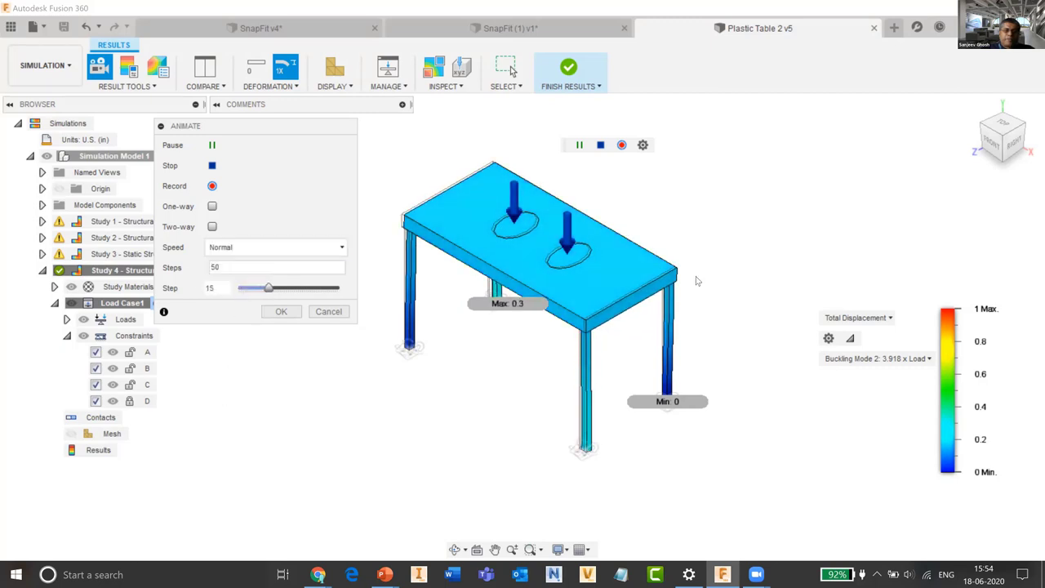
middle_click_drag(512, 416, 551, 379, "shift")
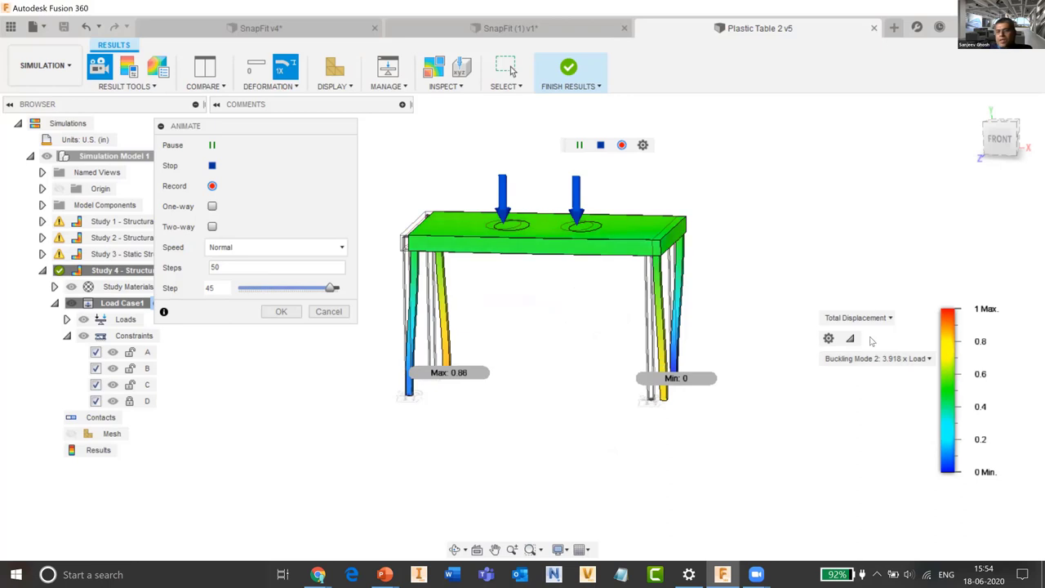
Review the load multipliers of the buckling modes, close the animation and inspect the deformed table from an angled view.
left_click(872, 360)
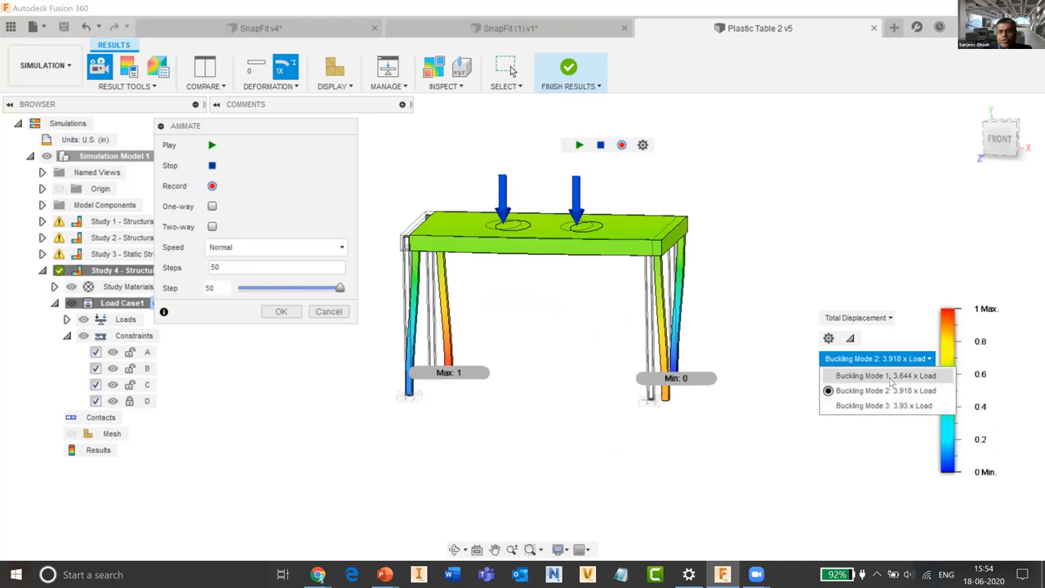
left_click(498, 281)
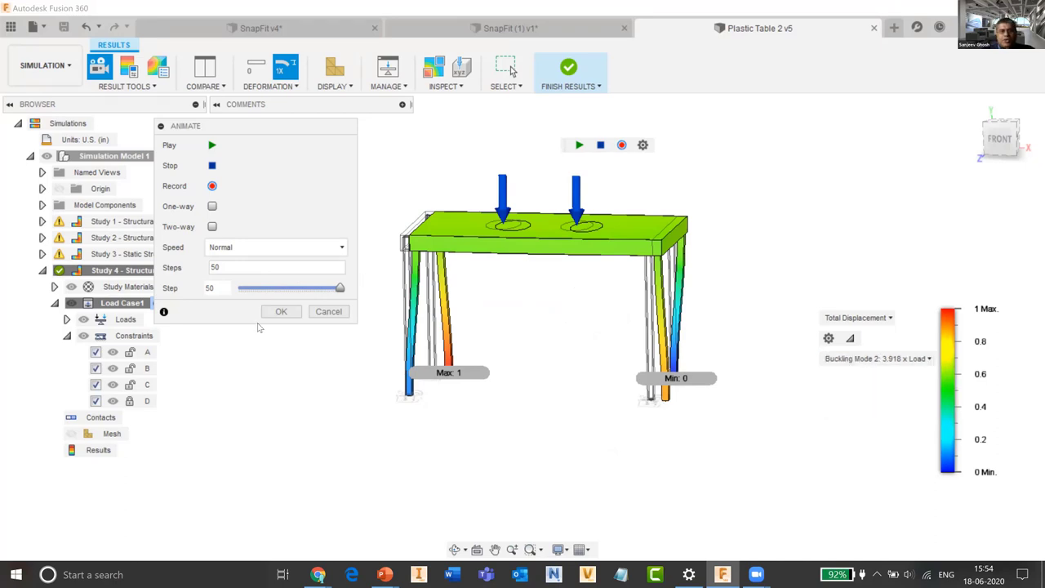
left_click(299, 313)
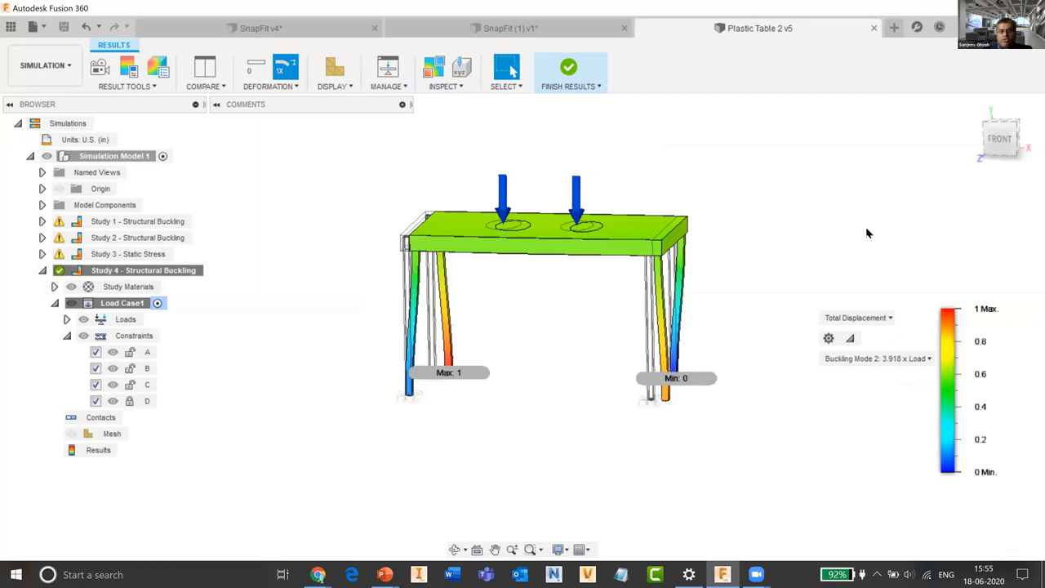
left_click_drag(791, 267, 760, 283)
key("Escape")
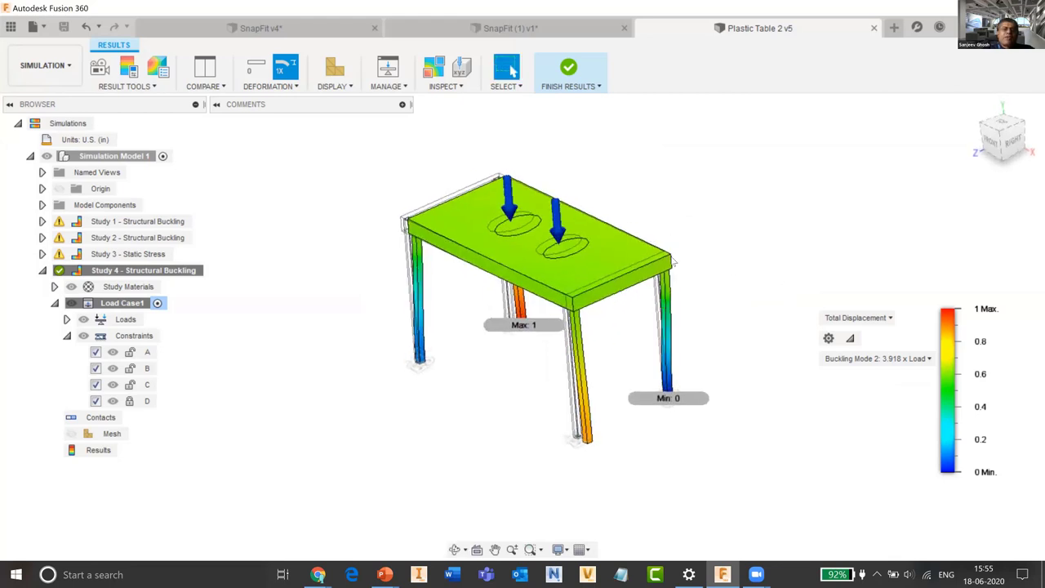